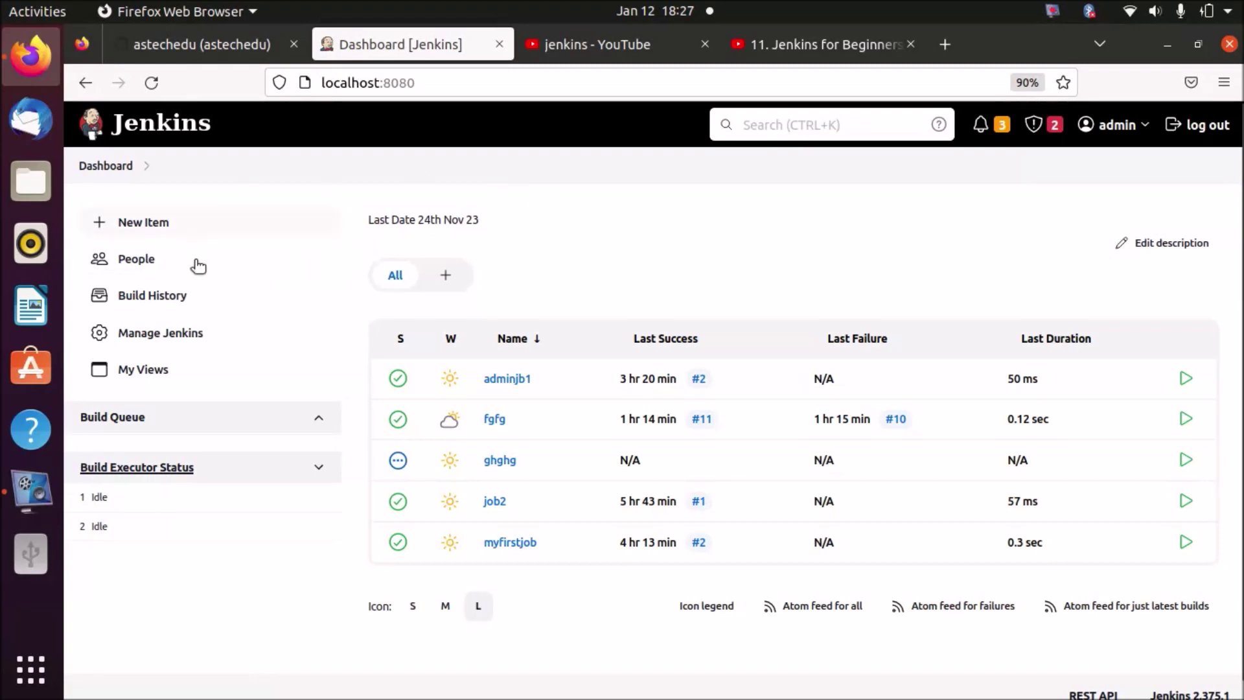
# - Create a new Freestyle project named adminjob01
pyautogui.click(161, 224)
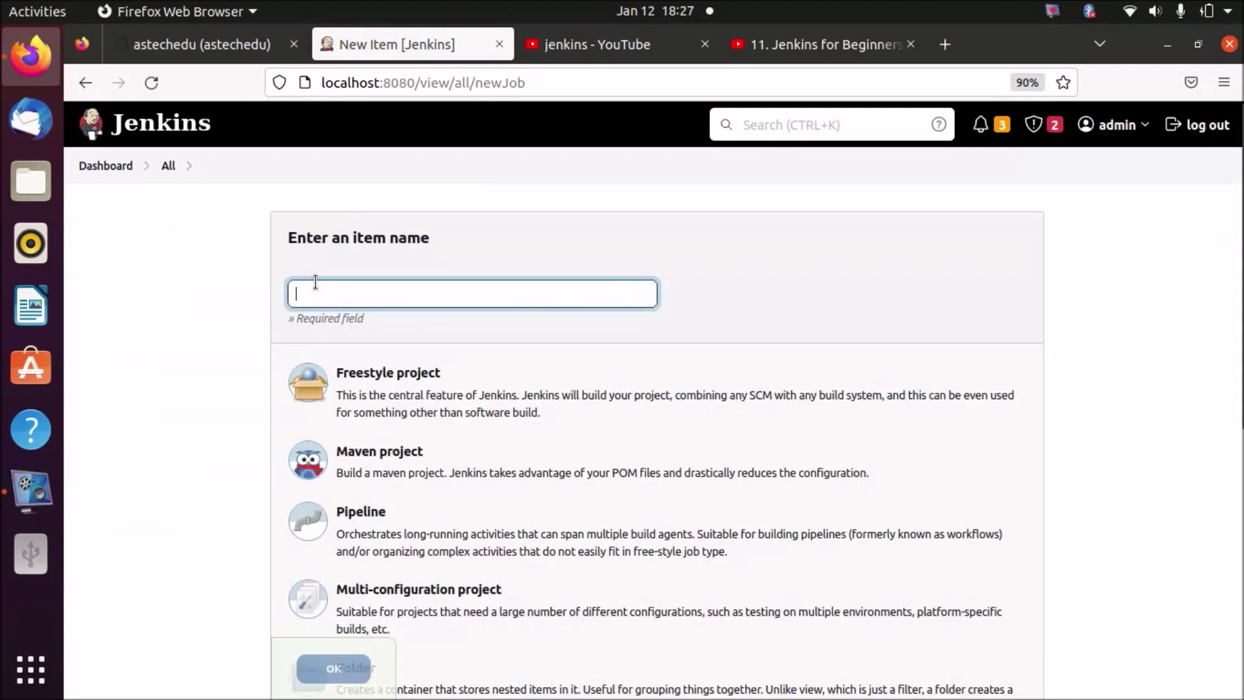
pyautogui.click(383, 294)
pyautogui.click(383, 294)
pyautogui.press('BackSpace')
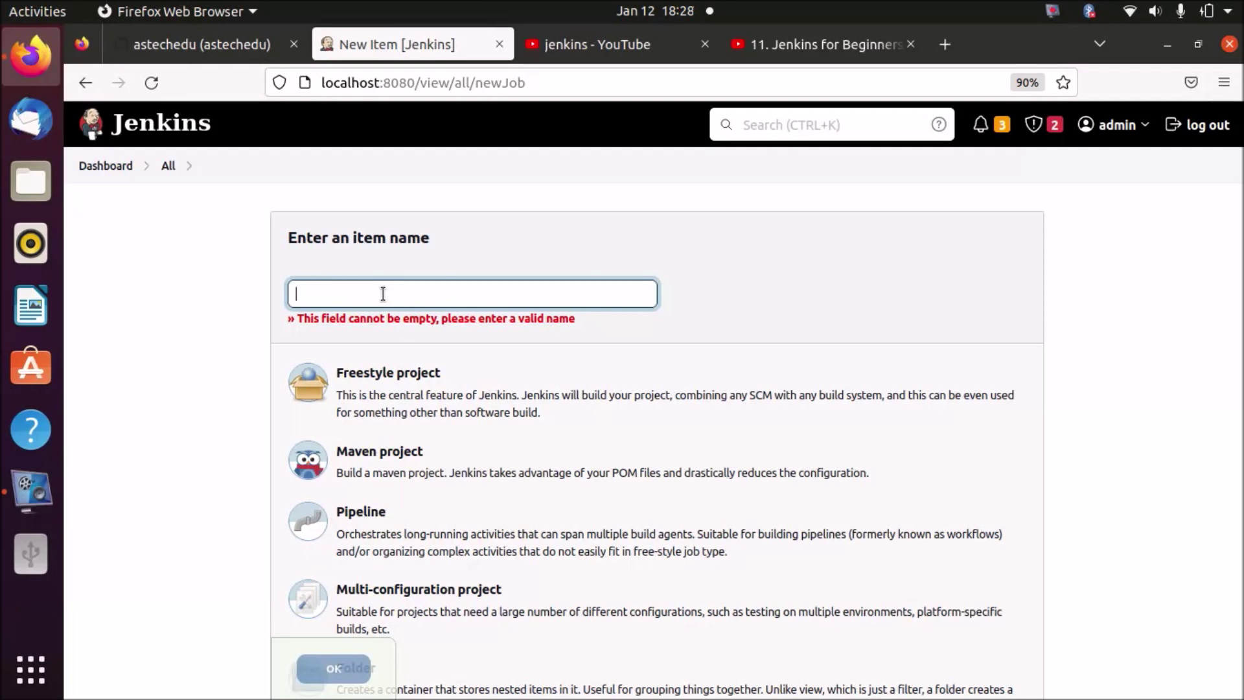
pyautogui.write('myjob')
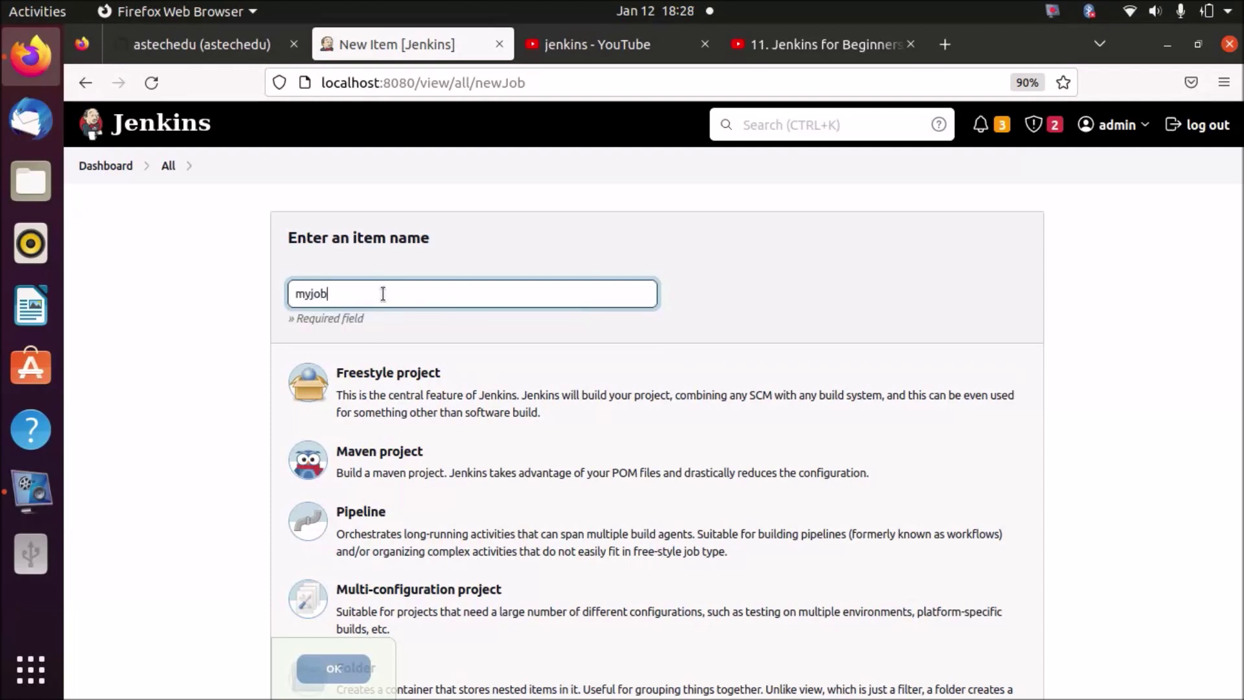
pyautogui.press('BackSpace')
pyautogui.write('ad')
pyautogui.press('BackSpace')
pyautogui.press('BackSpace')
pyautogui.press('BackSpace')
pyautogui.press('BackSpace')
pyautogui.write('adm')
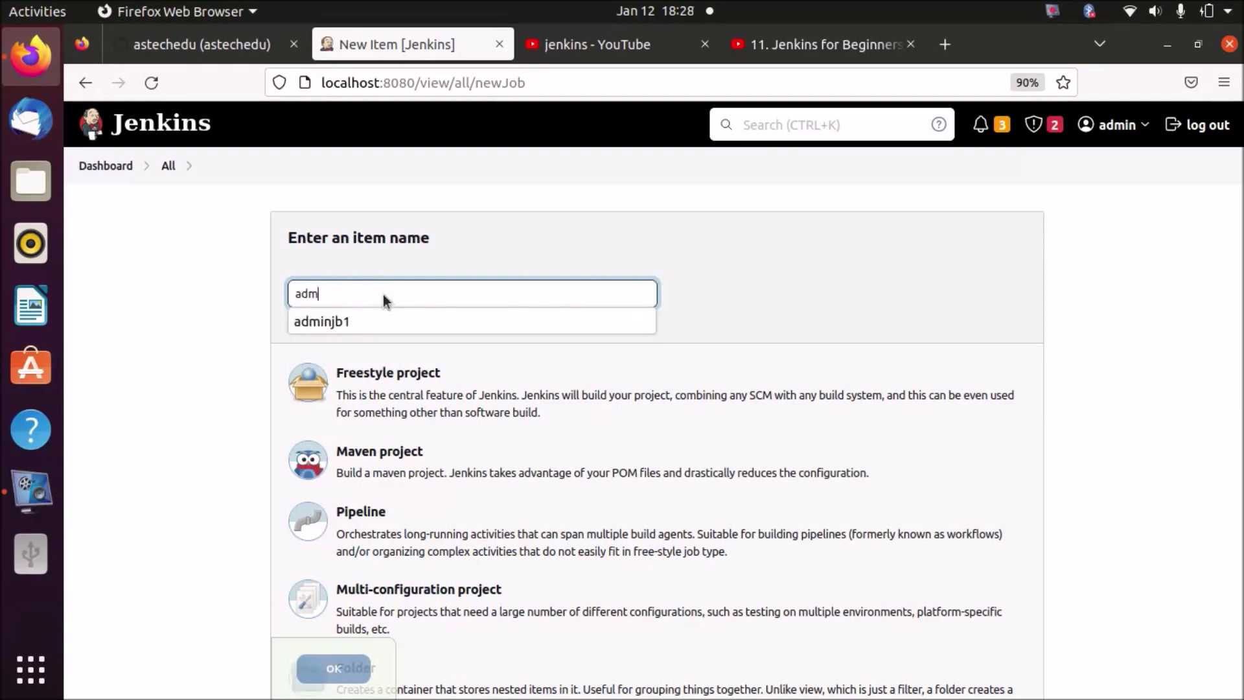
pyautogui.write('injob01')
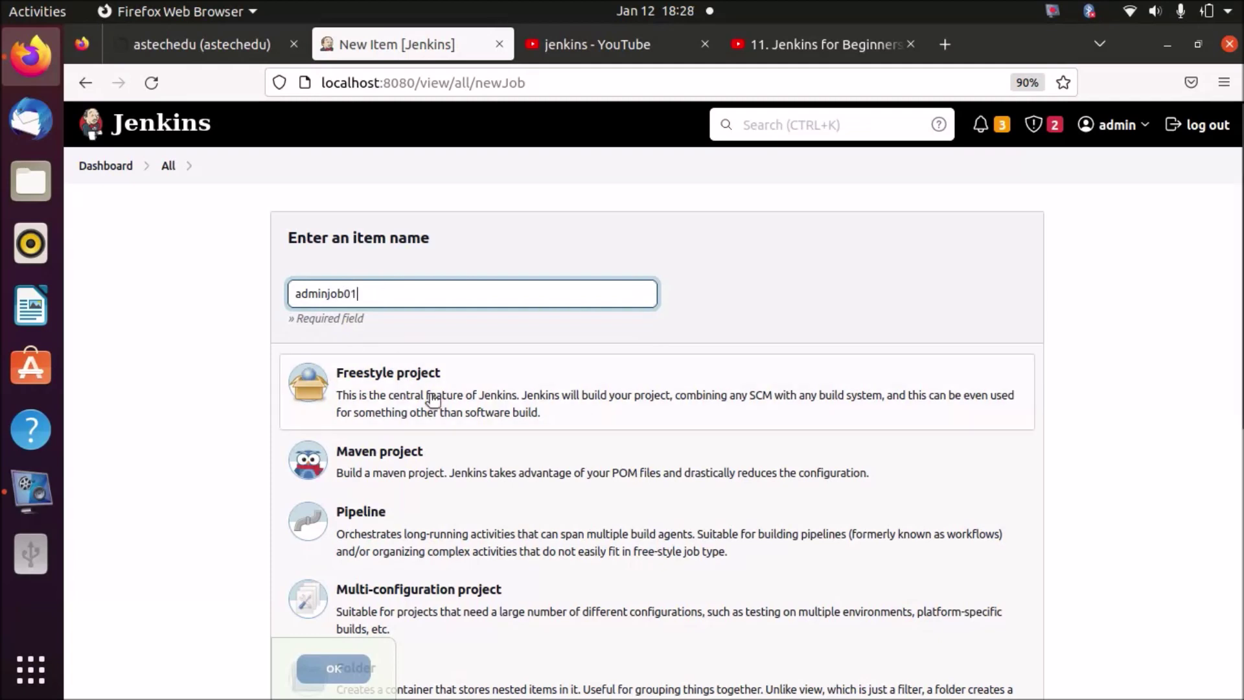
pyautogui.click(429, 394)
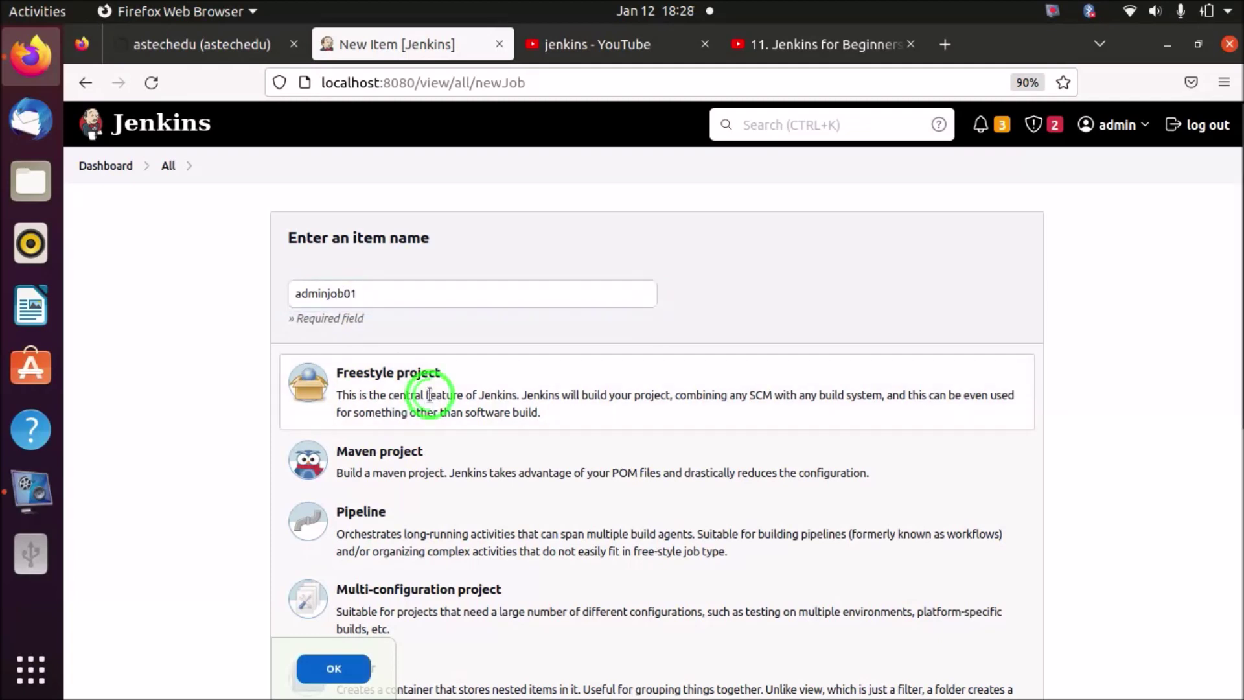
pyautogui.click(334, 668)
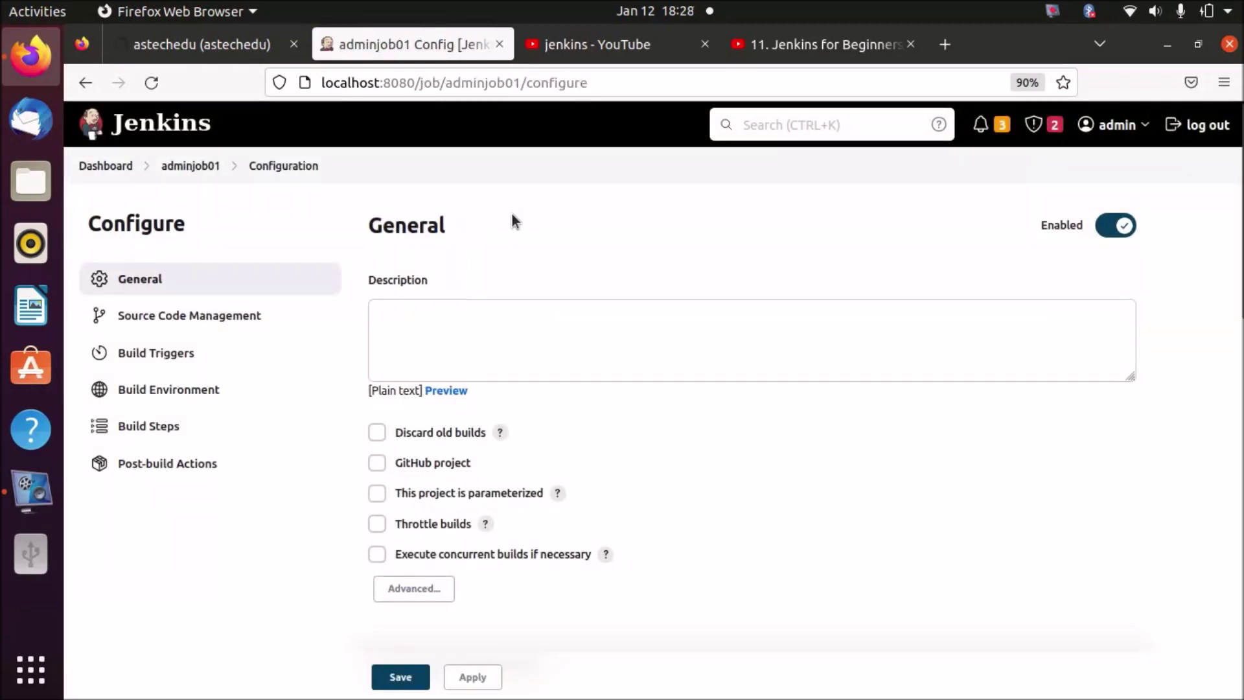
# - Enter "Github & delete workspace" as the project description
pyautogui.click(504, 292)
pyautogui.click(510, 324)
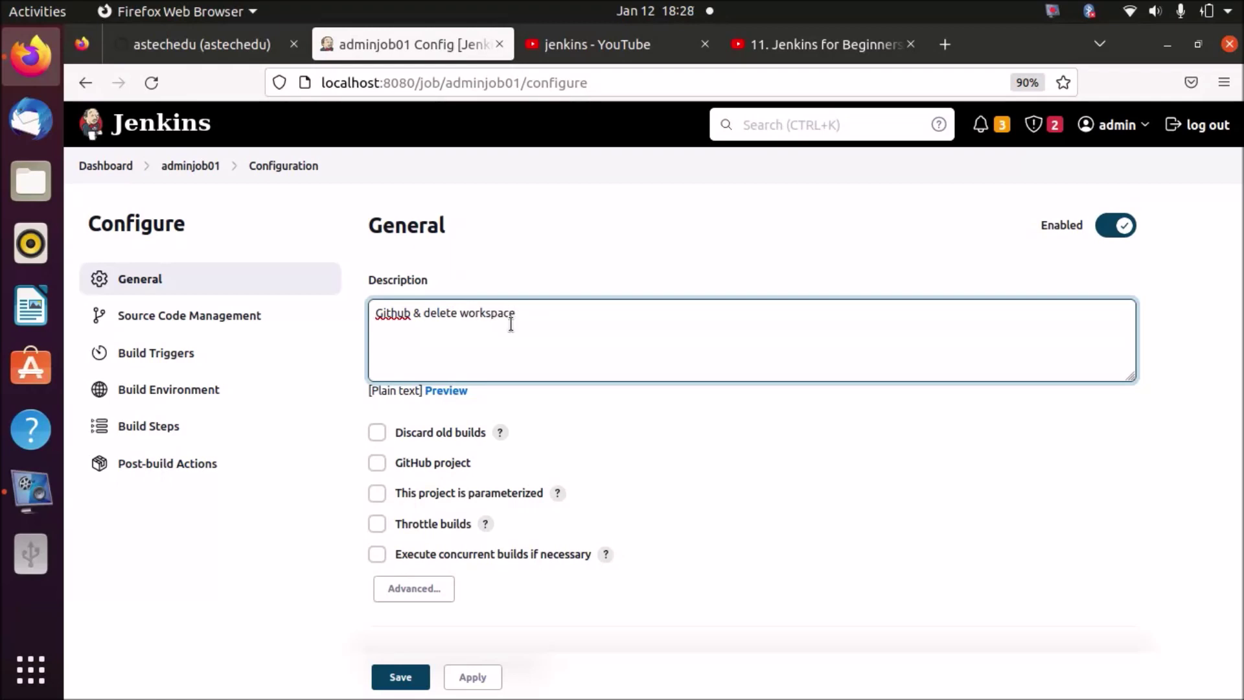
pyautogui.click(792, 429)
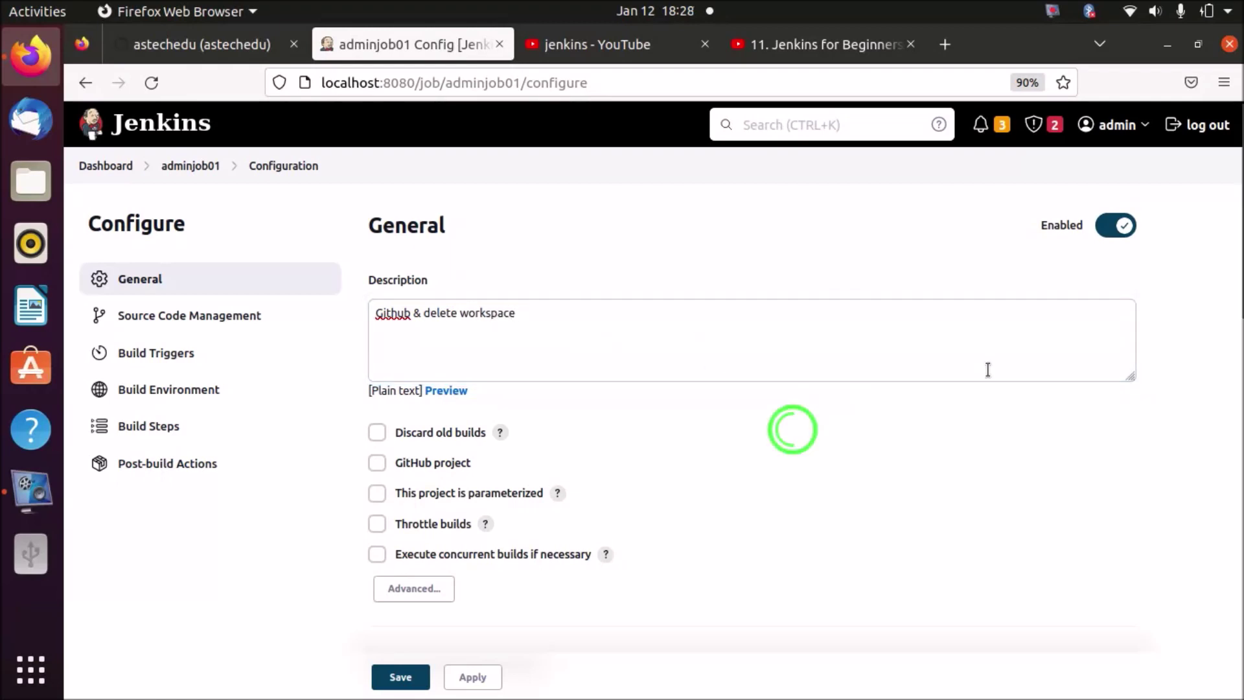
# - Add an Execute shell build step to the adminjob01 configuration
pyautogui.click(1235, 250)
pyautogui.click(1234, 318)
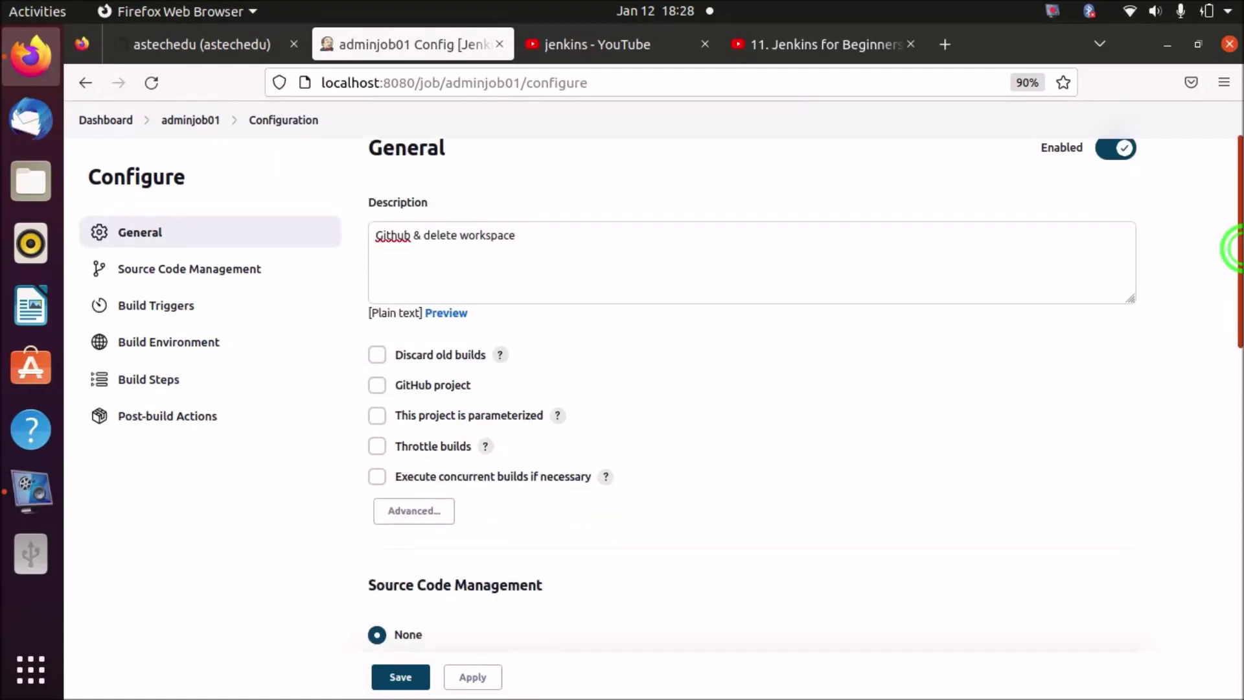
pyautogui.click(1234, 379)
pyautogui.moveTo(1234, 379); pyautogui.dragTo(1235, 551)
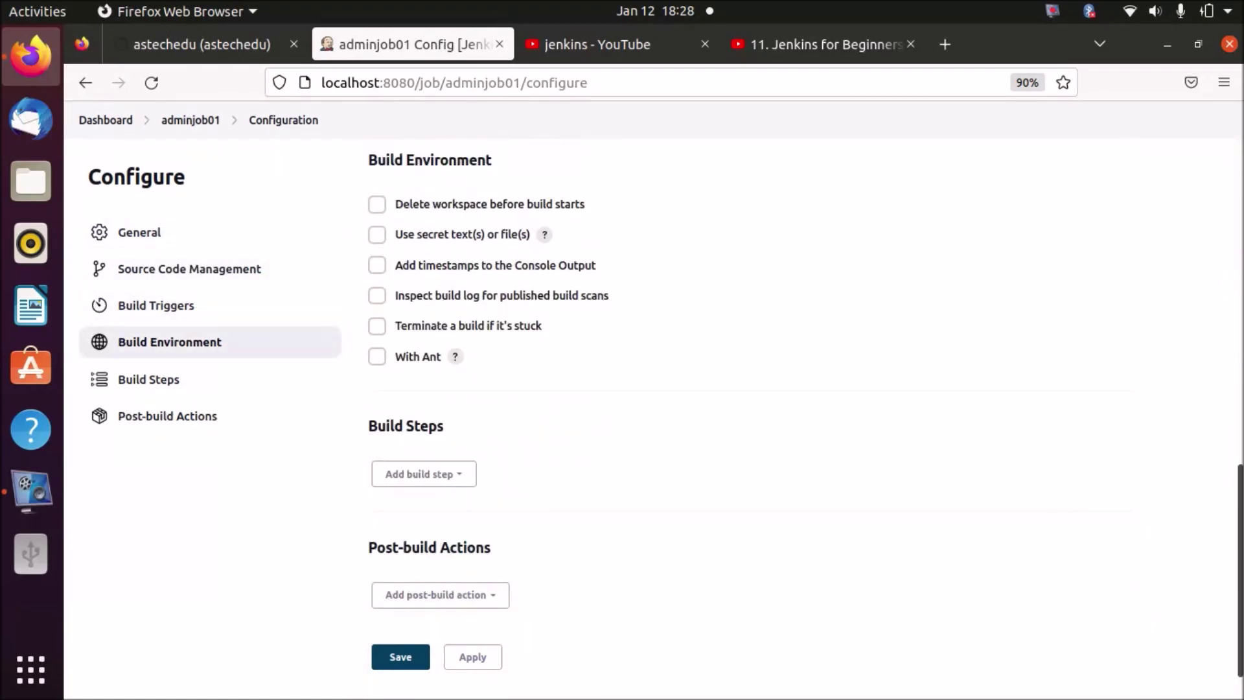
pyautogui.click(1234, 518)
pyautogui.click(412, 422)
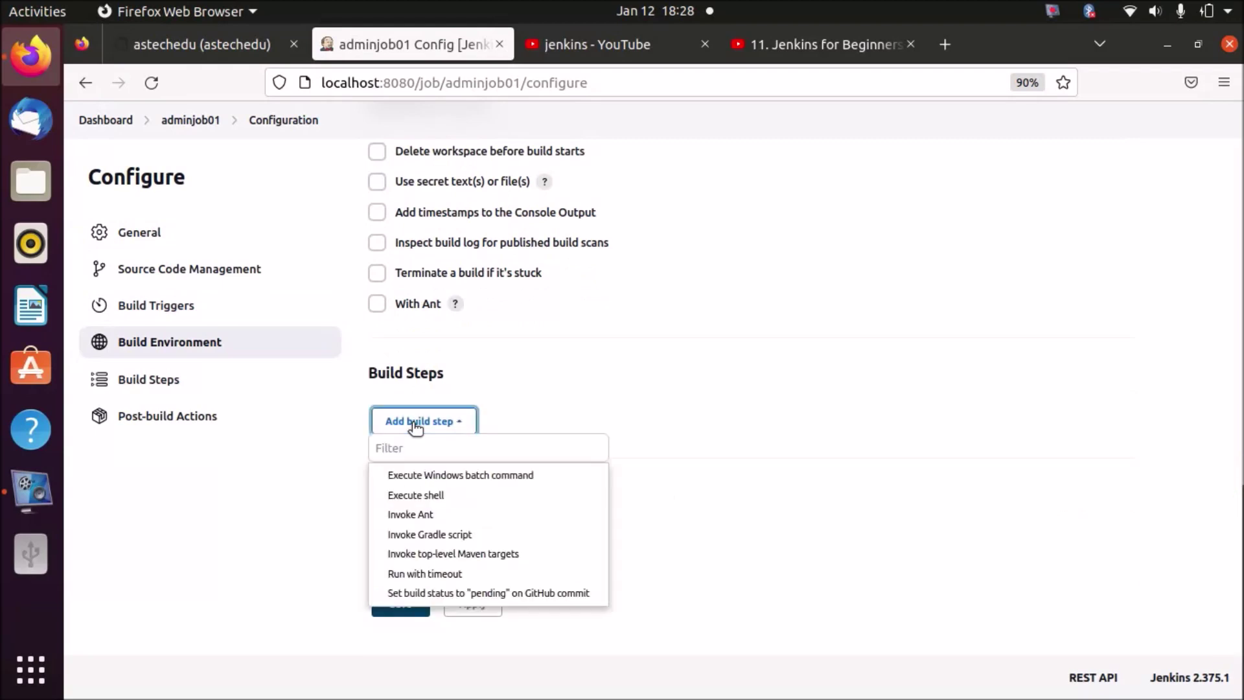
pyautogui.click(426, 499)
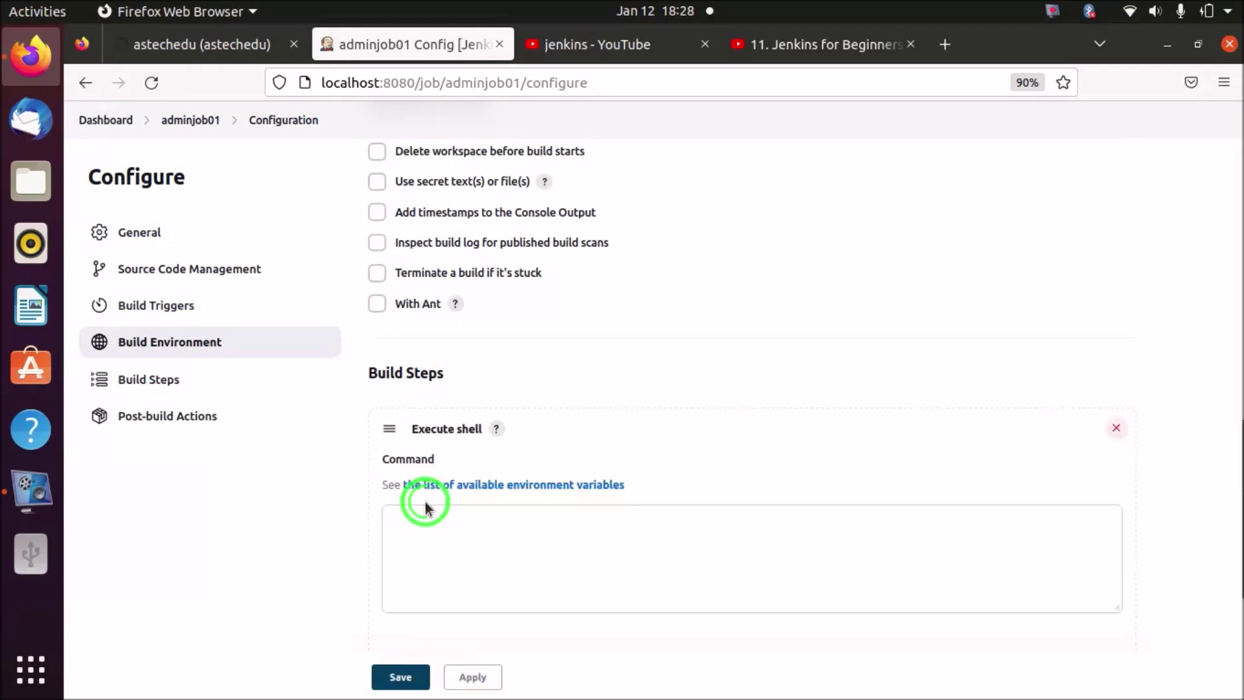
# - Enter ls as the shell command and save the job configuration
pyautogui.click(550, 553)
pyautogui.write('e')
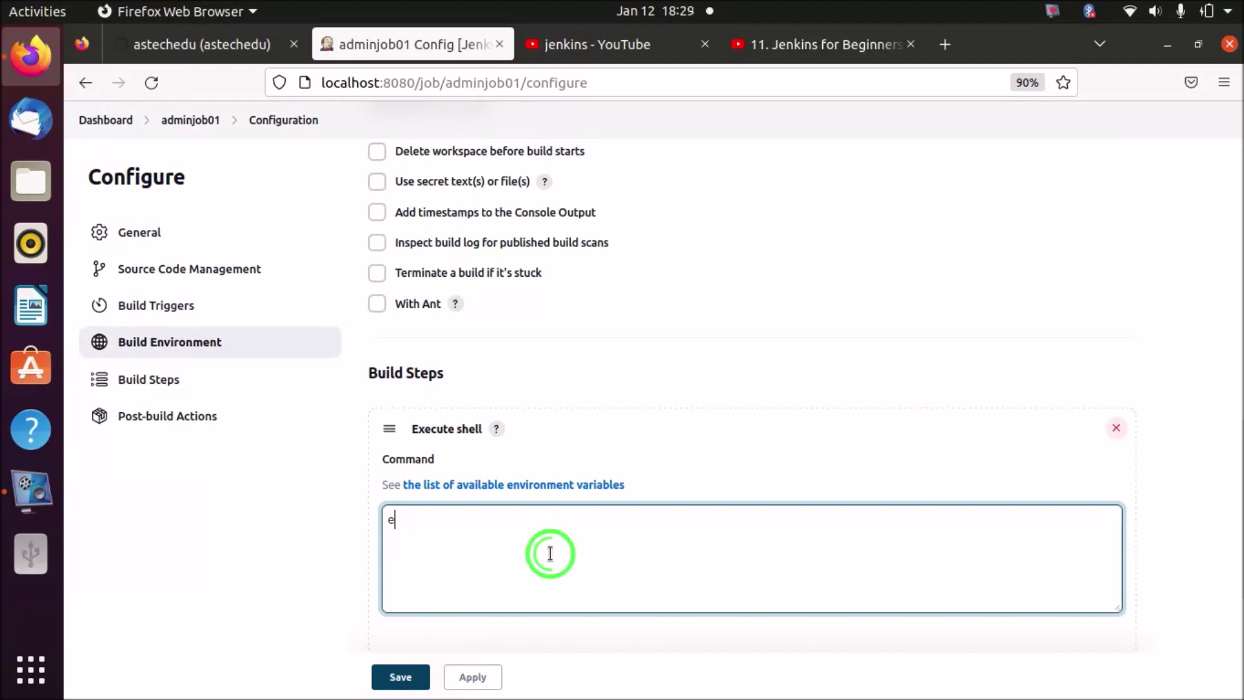
pyautogui.press('BackSpace')
pyautogui.write('ls')
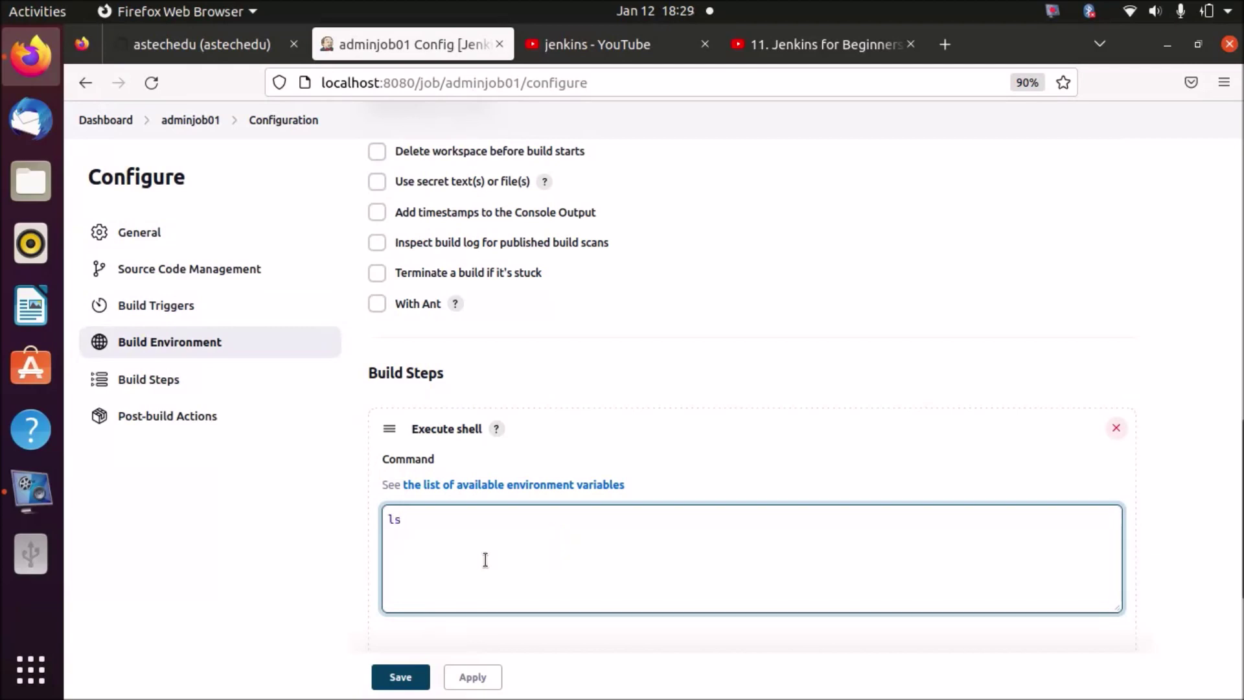
pyautogui.click(422, 668)
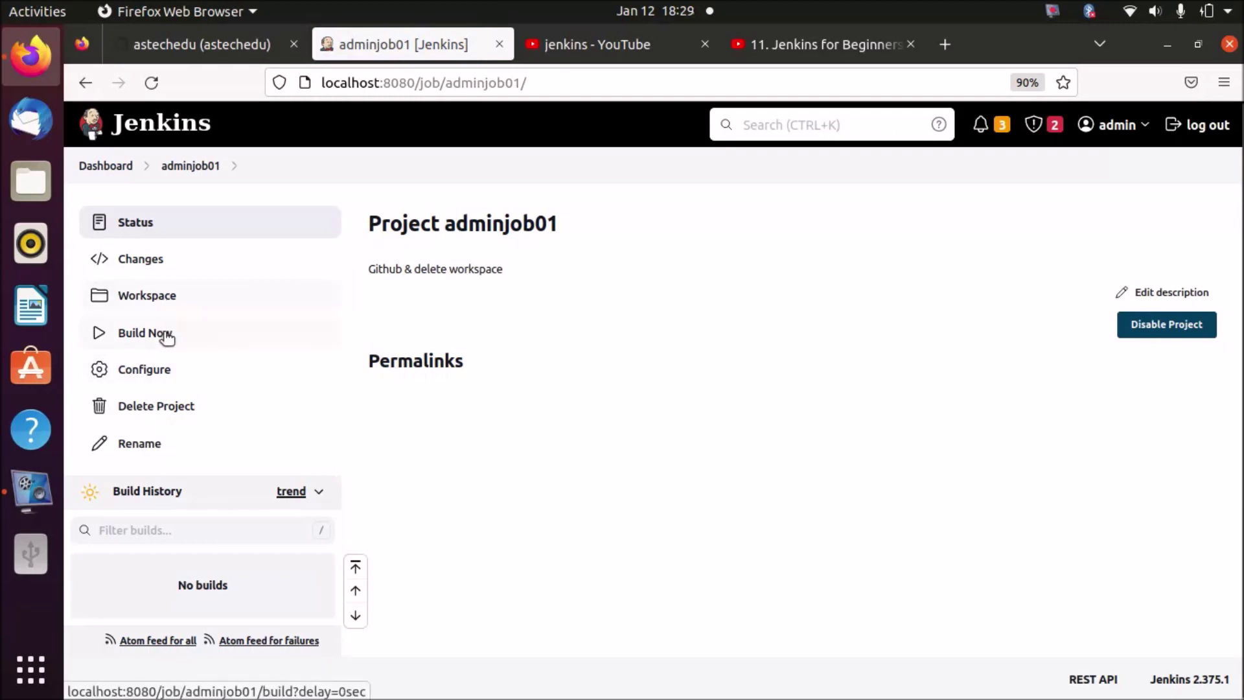
# - Build adminjob01 and check the console output of build #1 before returning to the project page
pyautogui.click(167, 333)
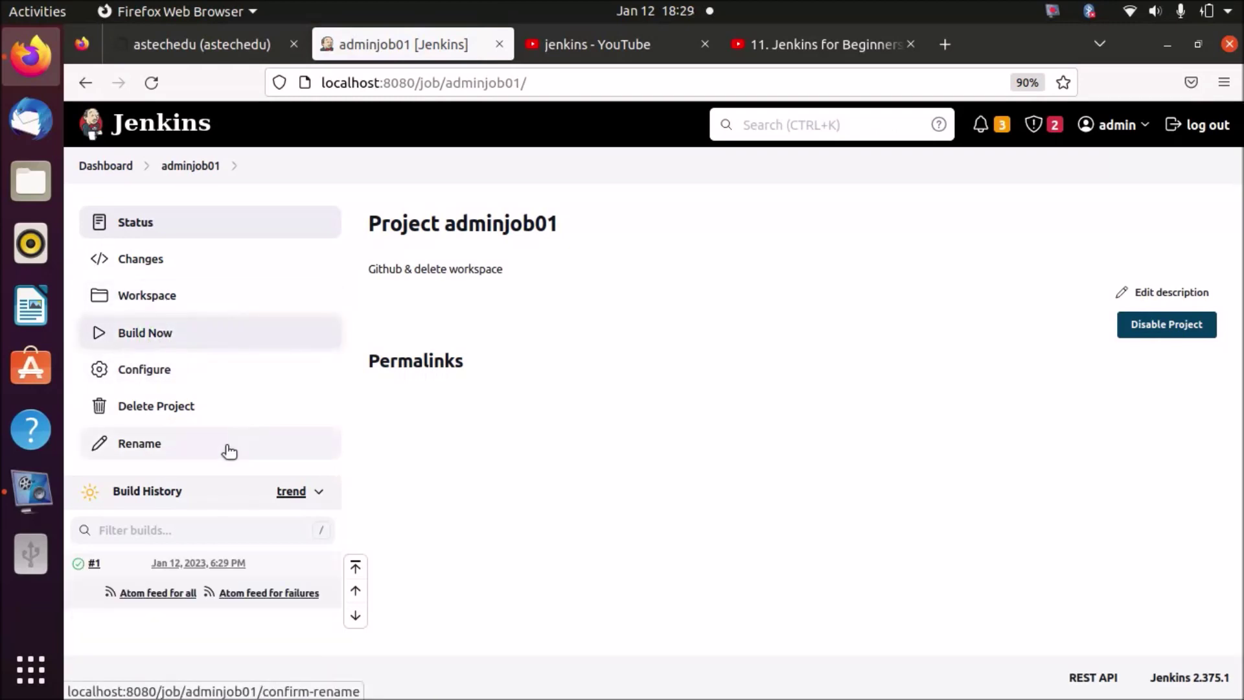
pyautogui.click(198, 563)
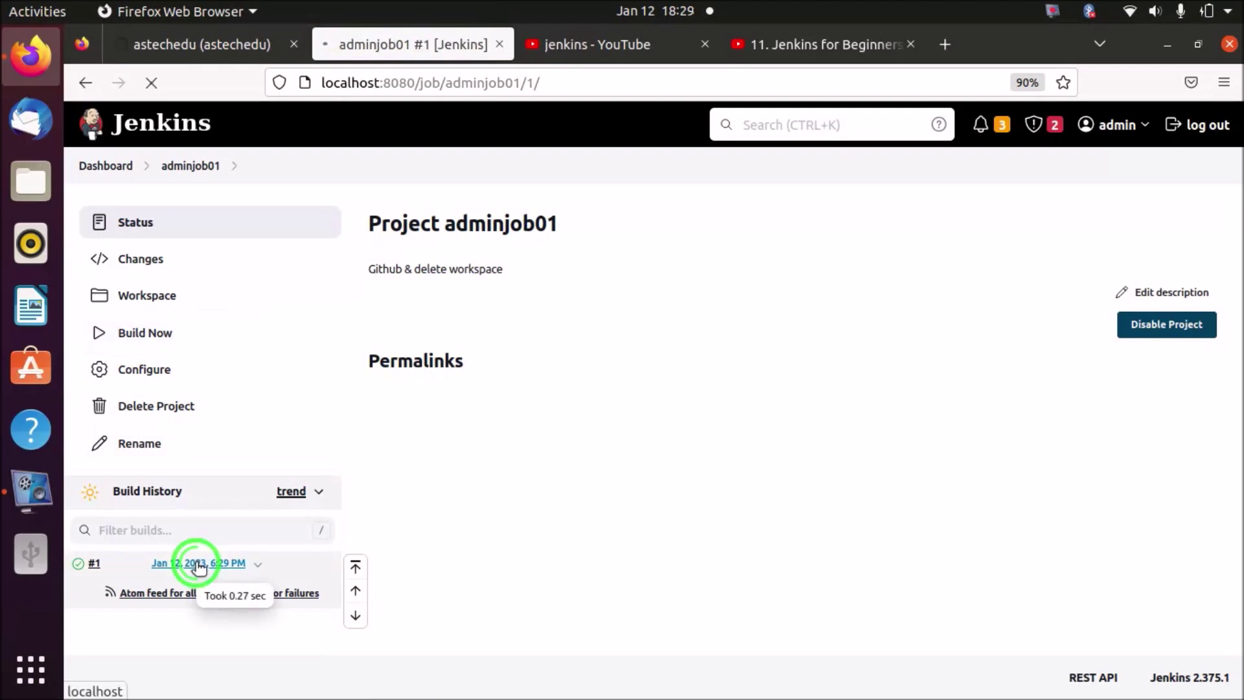
pyautogui.click(182, 295)
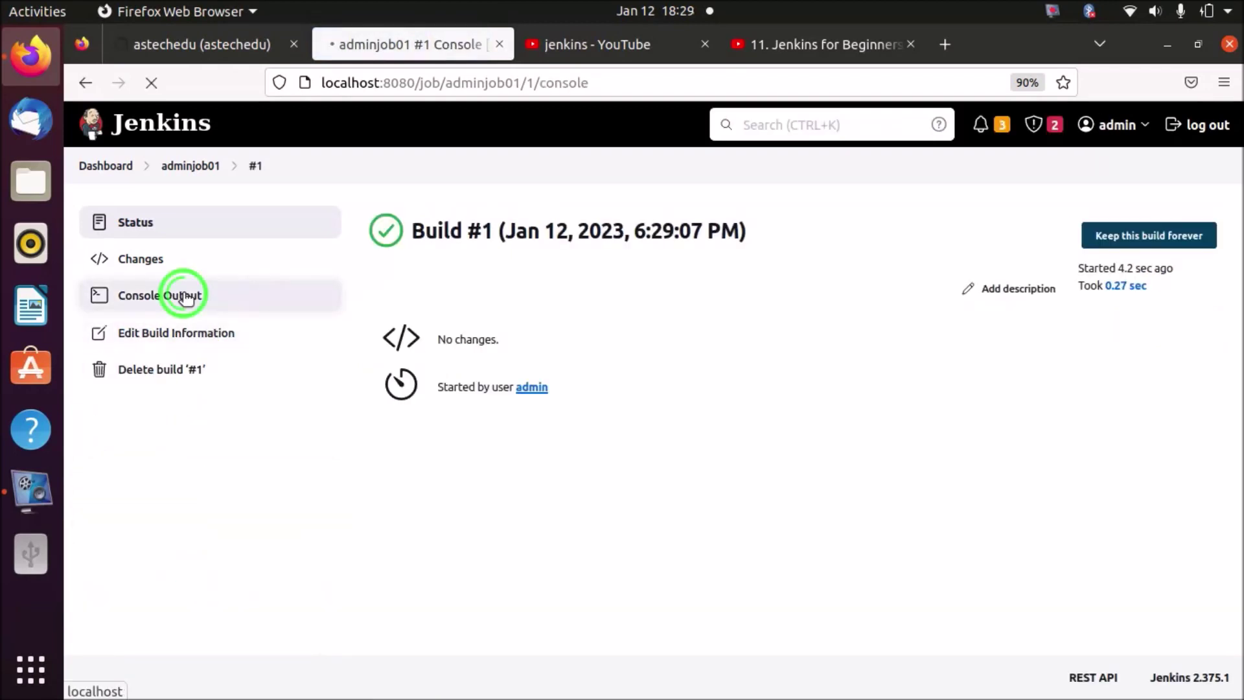
pyautogui.click(388, 367)
pyautogui.click(543, 368)
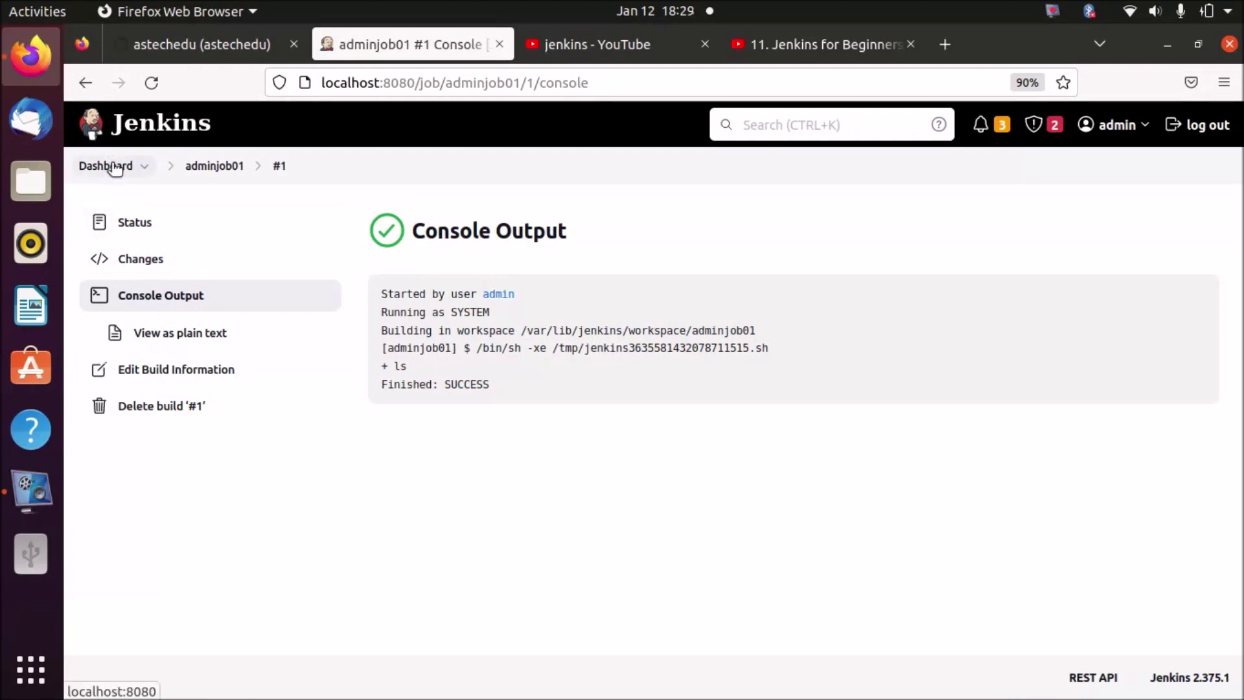
pyautogui.click(89, 88)
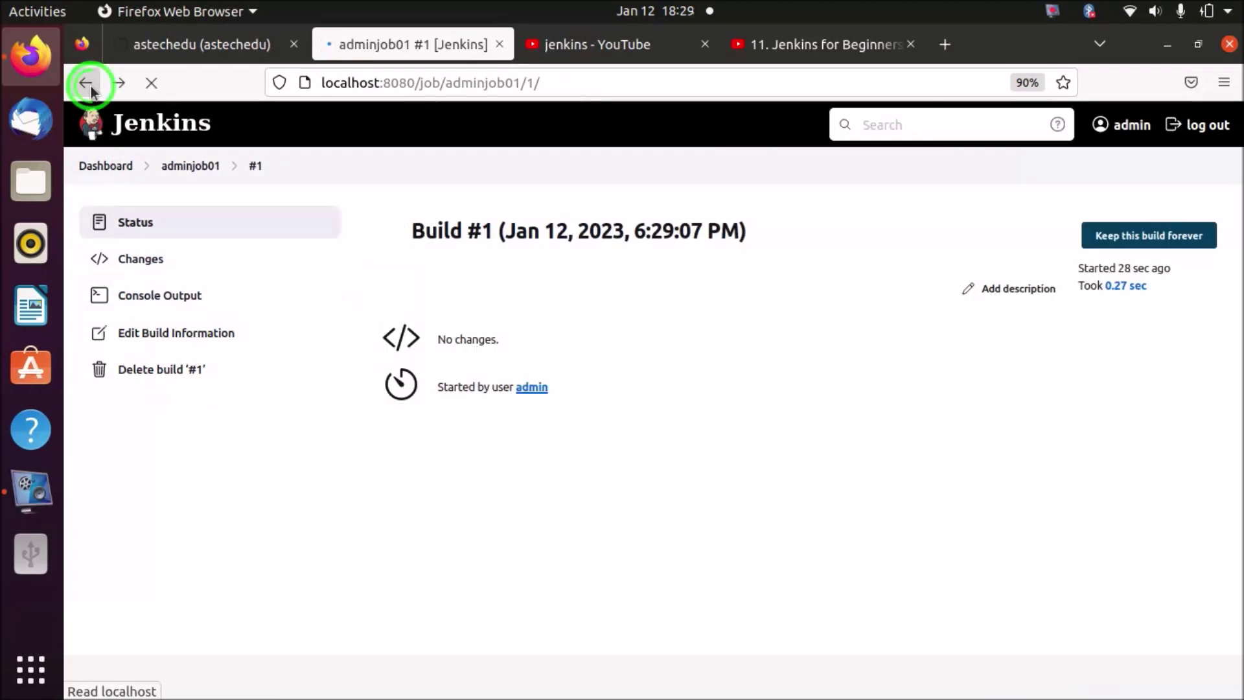
pyautogui.click(90, 87)
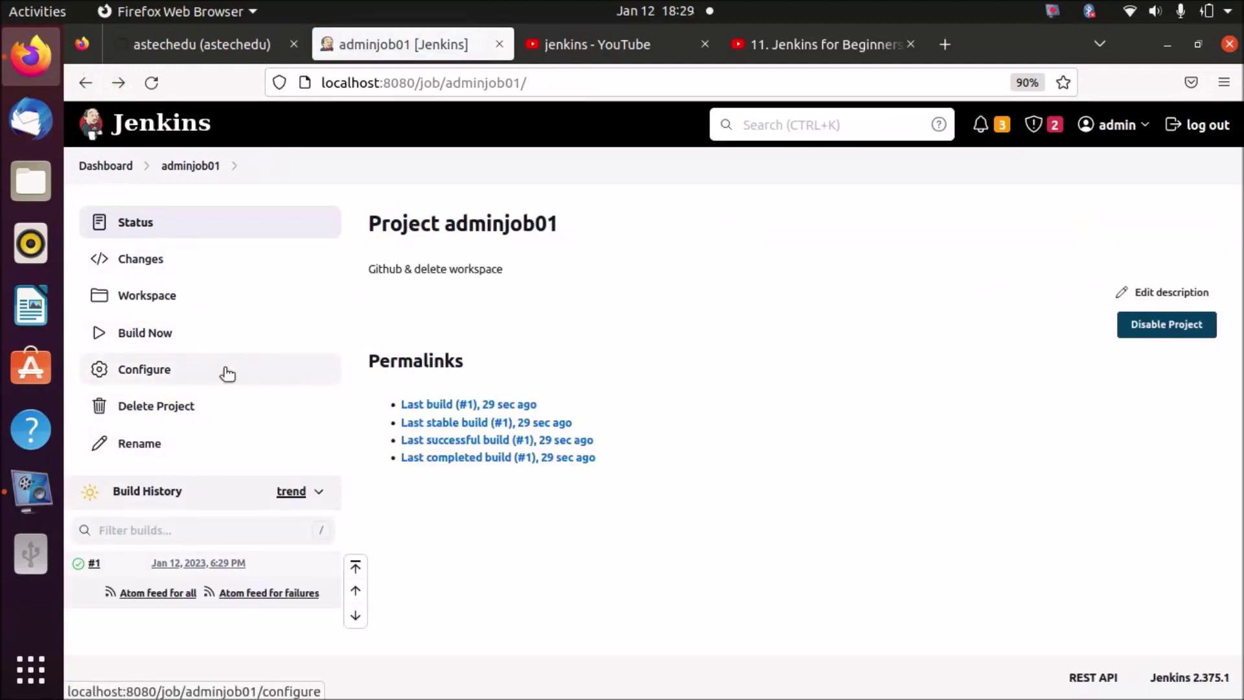
# - Switch to the astechedu GitHub profile and highlight the account name in its web address
pyautogui.click(218, 56)
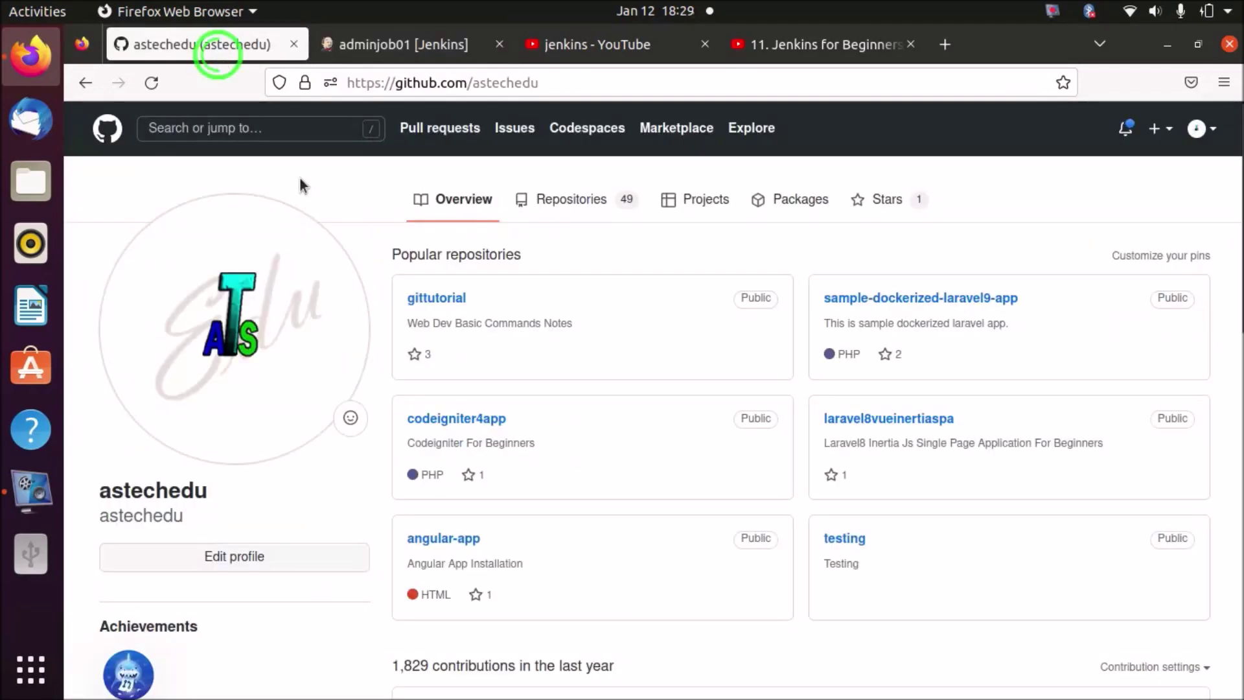
pyautogui.click(515, 85)
pyautogui.click(566, 85)
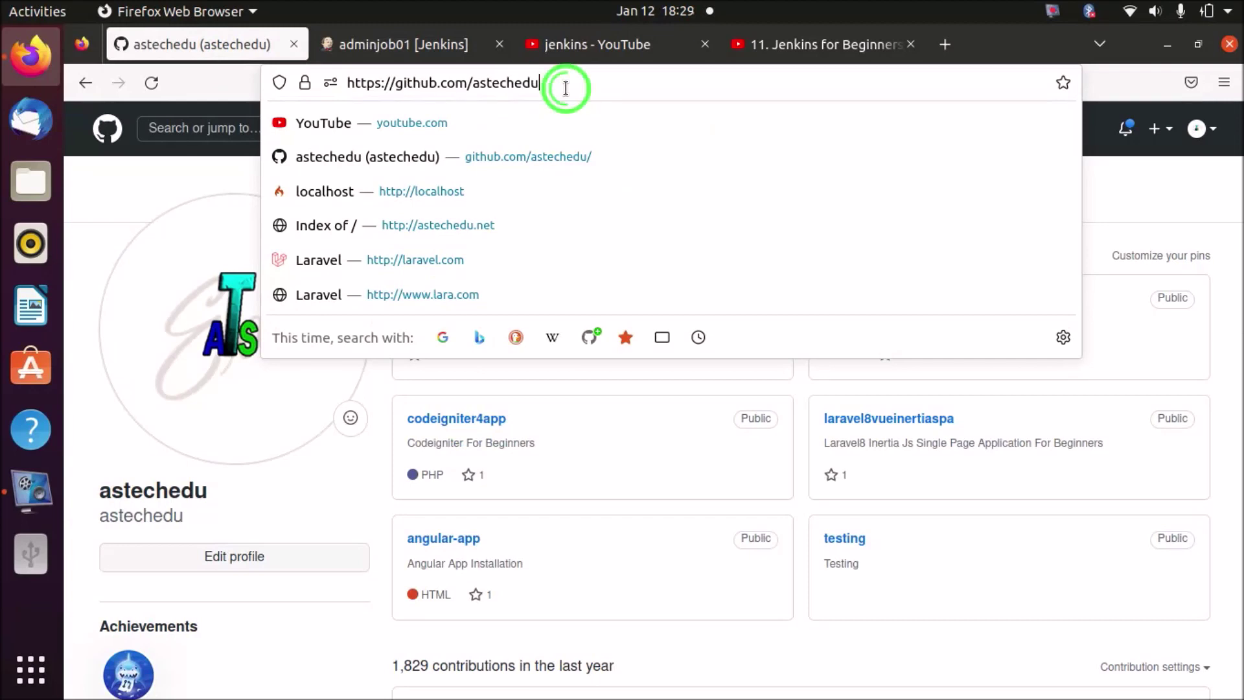
pyautogui.hotkey('shift', 'Left')
pyautogui.hotkey('shift', 'Left')
pyautogui.hotkey('shift', 'Left')
pyautogui.hotkey('shift', 'Left')
pyautogui.hotkey('shift', 'Left')
pyautogui.hotkey('shift', 'Left')
pyautogui.hotkey('shift', 'Left')
pyautogui.hotkey('shift', 'Left')
pyautogui.hotkey('shift', 'Left')
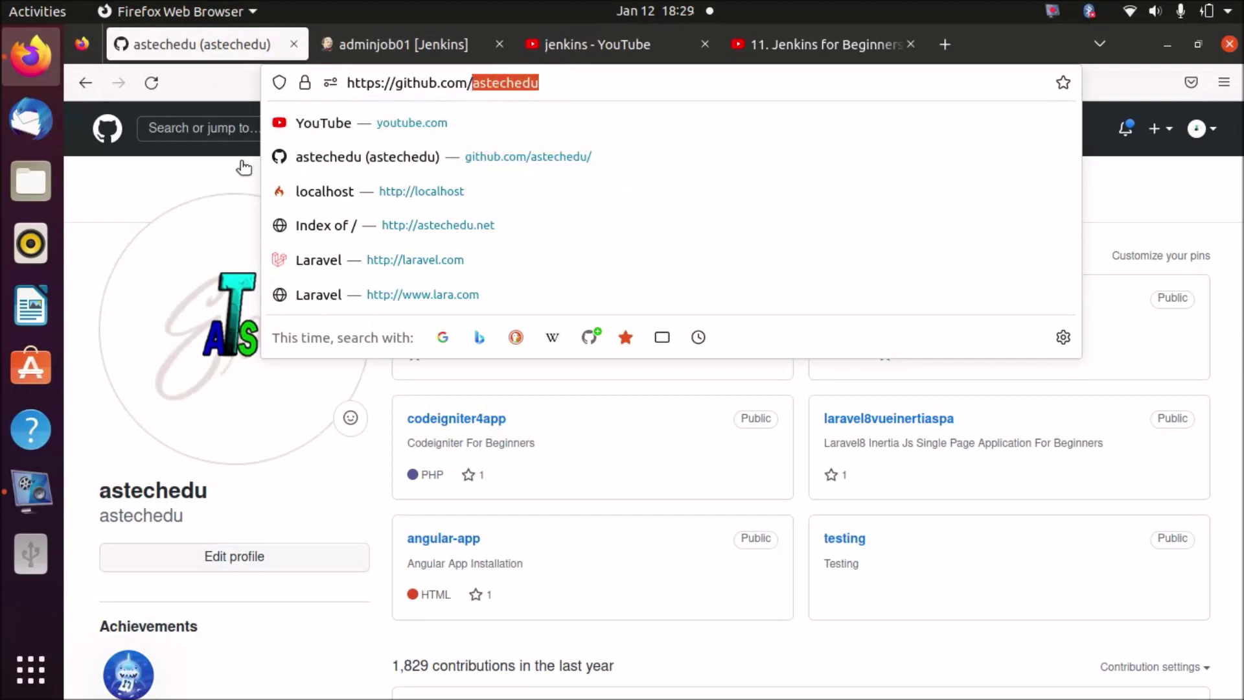
pyautogui.click(198, 182)
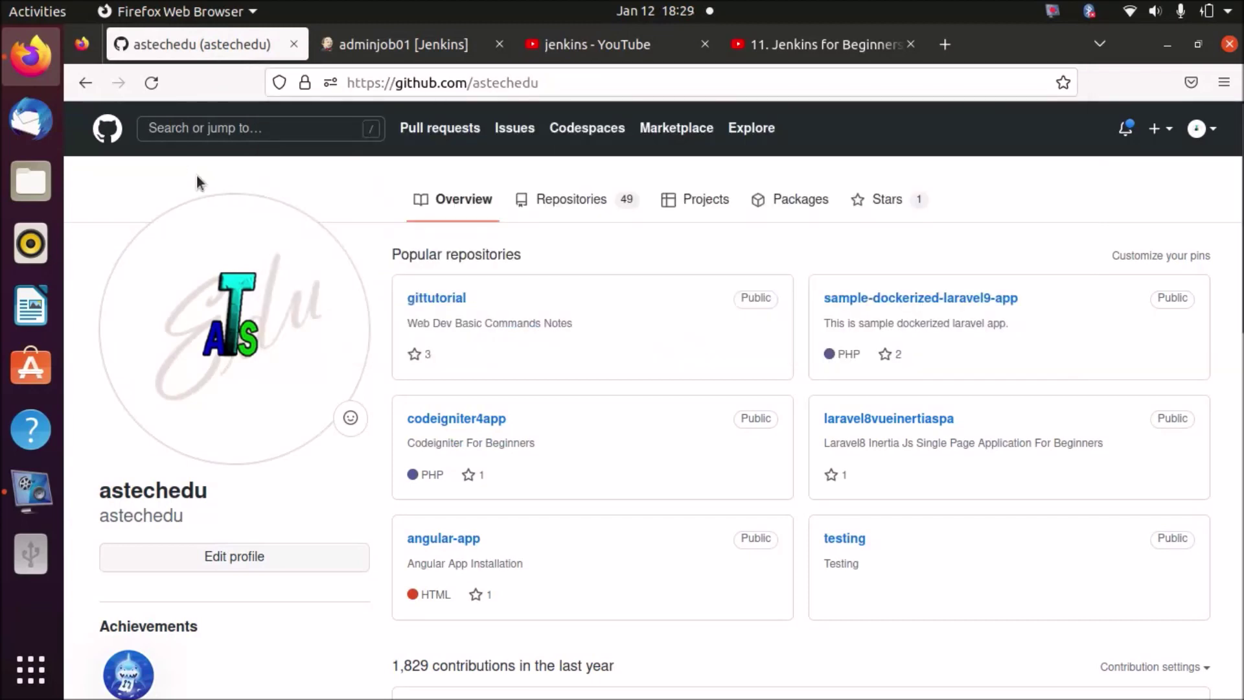
# - Open the testing repository and copy its HTTPS clone URL
pyautogui.click(845, 540)
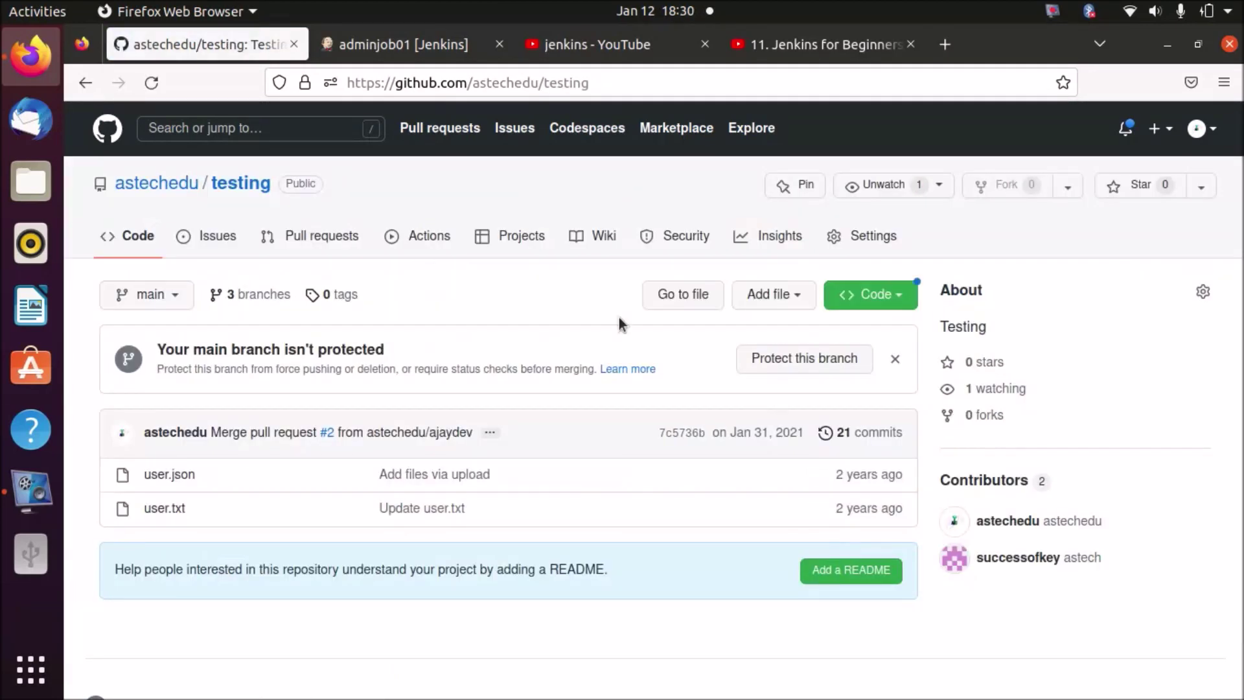
pyautogui.click(907, 297)
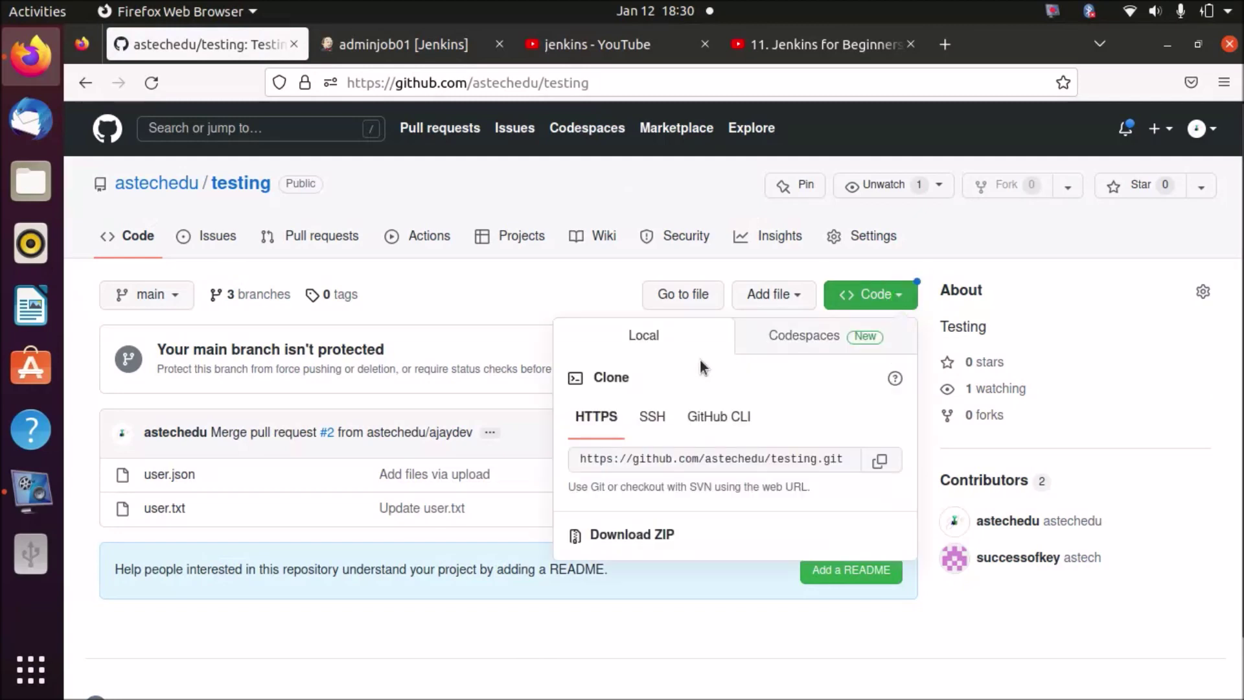
pyautogui.click(893, 461)
pyautogui.click(527, 268)
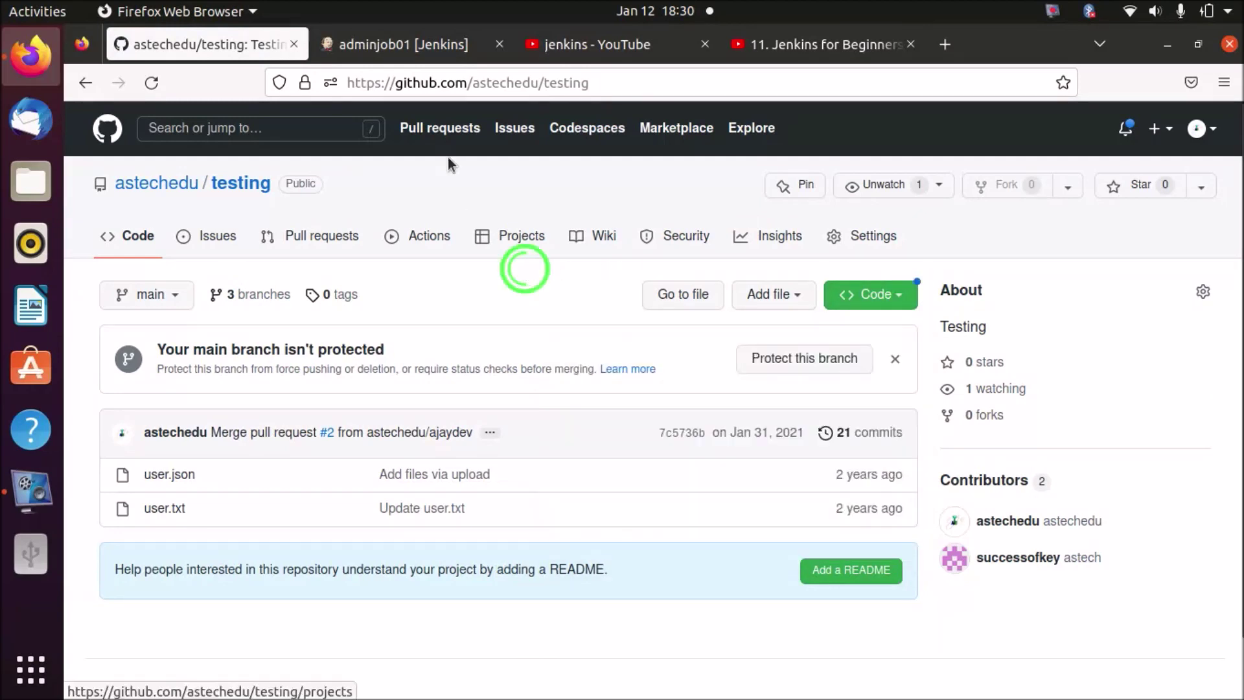
pyautogui.click(409, 44)
pyautogui.click(149, 368)
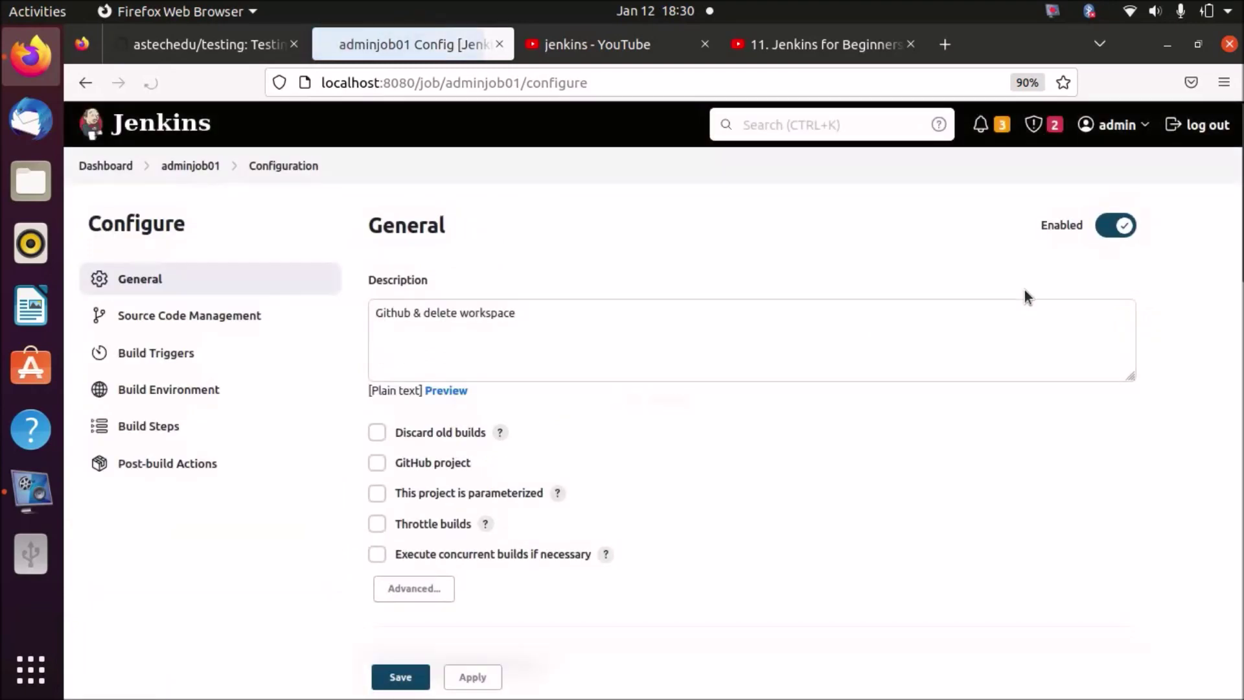
pyautogui.moveTo(1239, 194); pyautogui.dragTo(1239, 347)
pyautogui.scroll(-10, 635, 334)
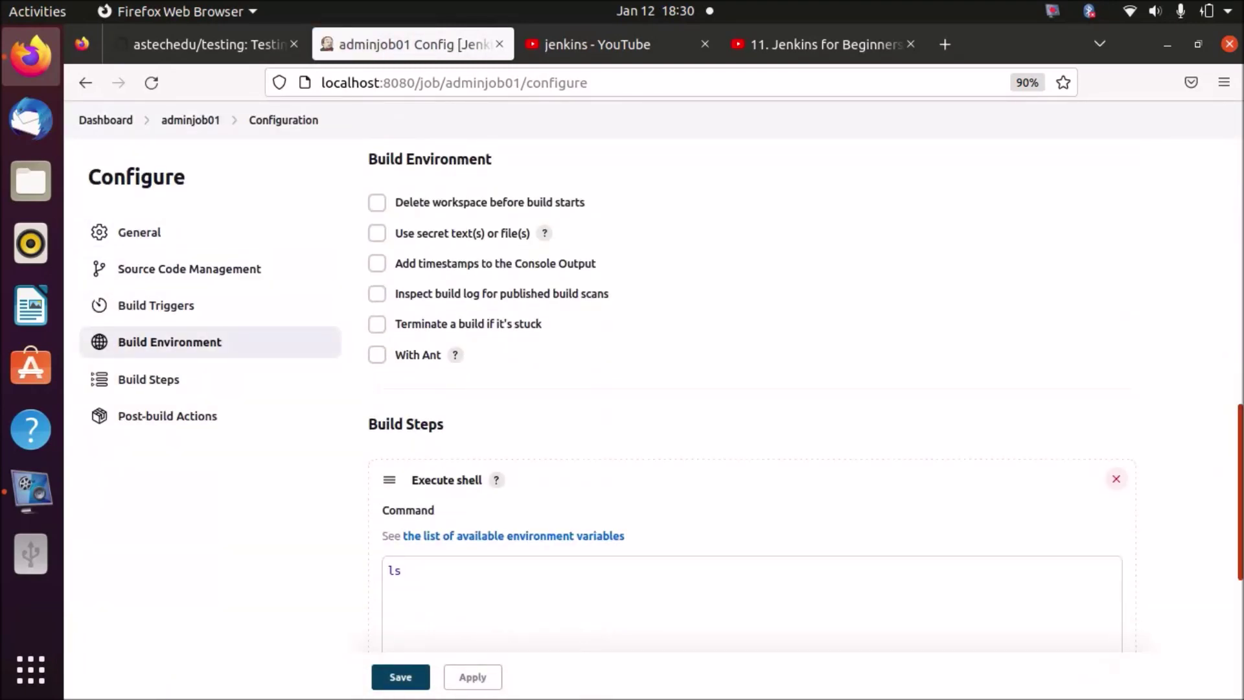
pyautogui.click(397, 328)
pyautogui.press('Return')
pyautogui.write('git ')
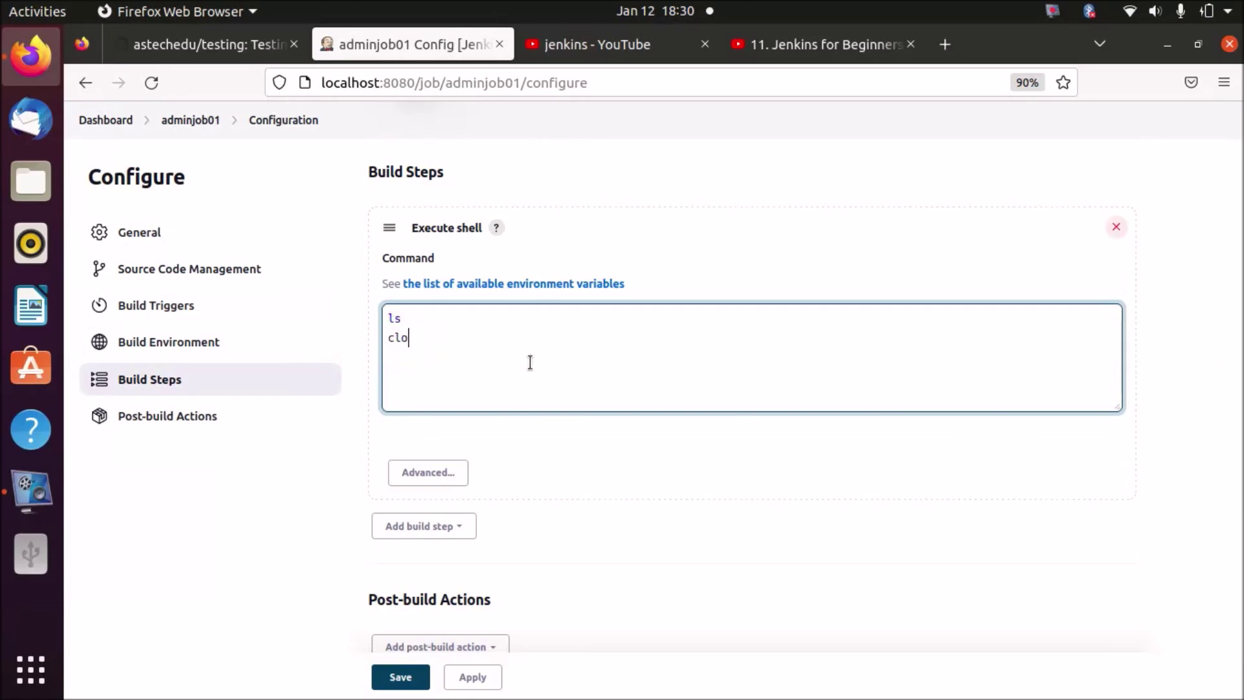
pyautogui.write('clone')
pyautogui.rightClick(487, 336)
pyautogui.click(537, 445)
pyautogui.press('Return')
pyautogui.write('ls')
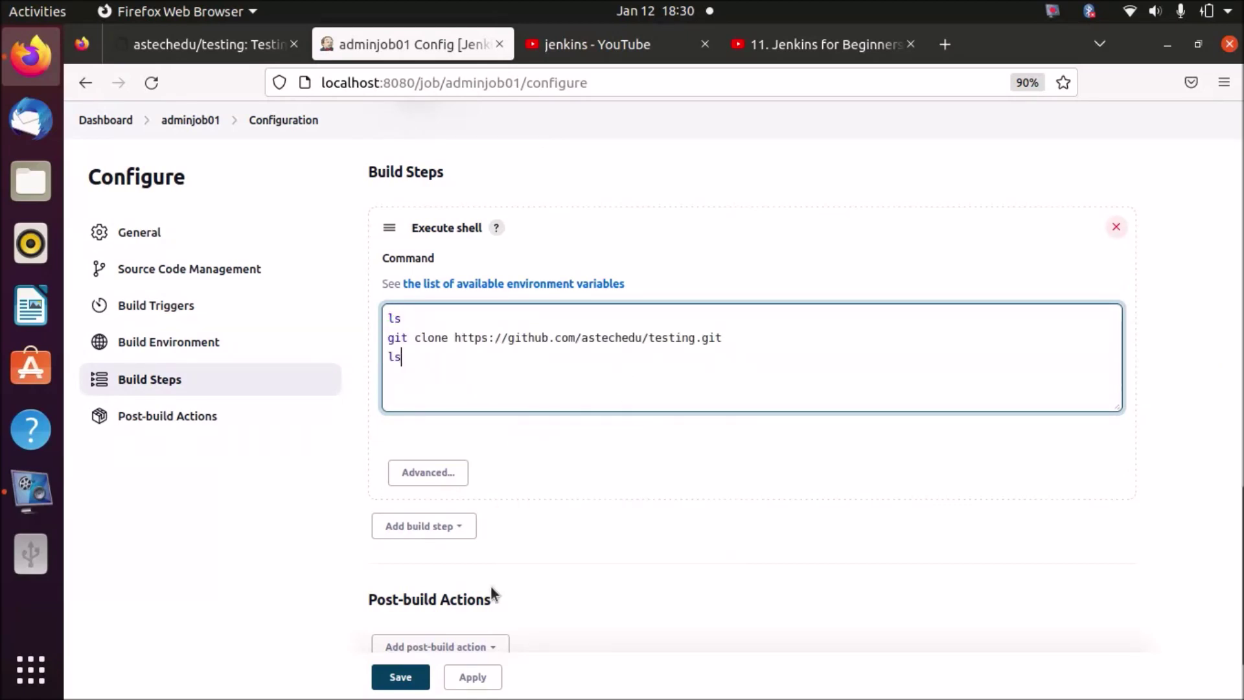
pyautogui.click(400, 676)
# - Build adminjob01 again and view the console output of build #2
pyautogui.click(154, 335)
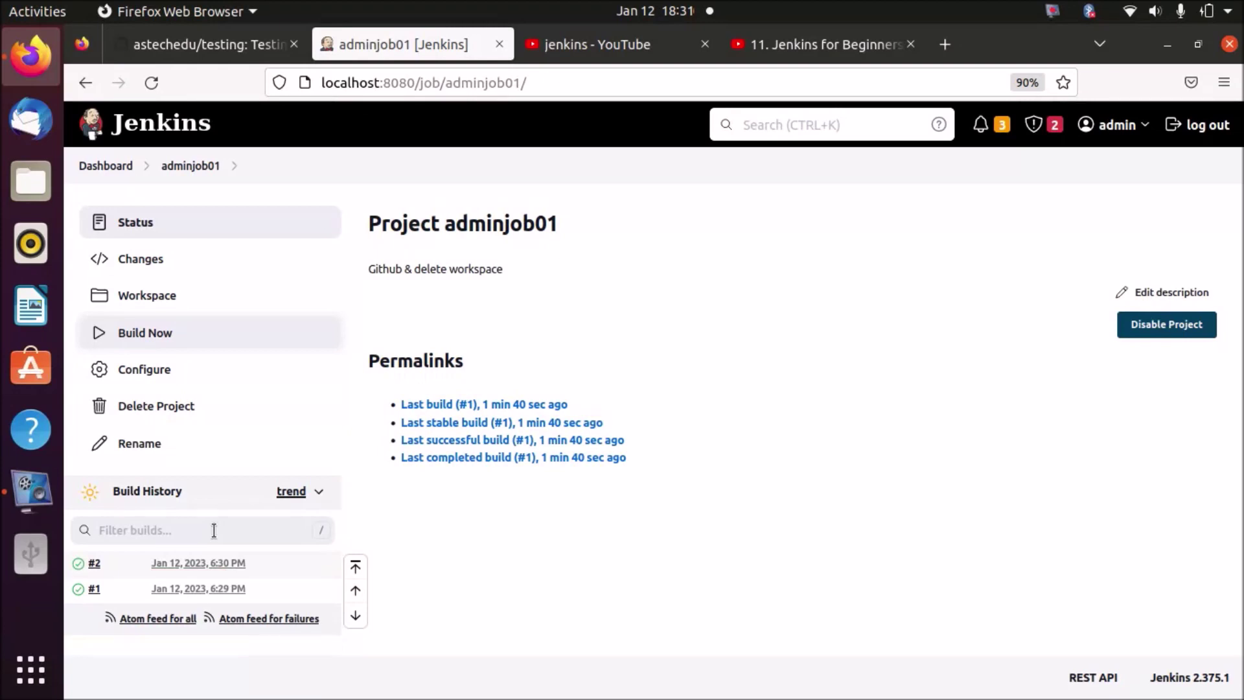
pyautogui.click(198, 563)
pyautogui.click(188, 295)
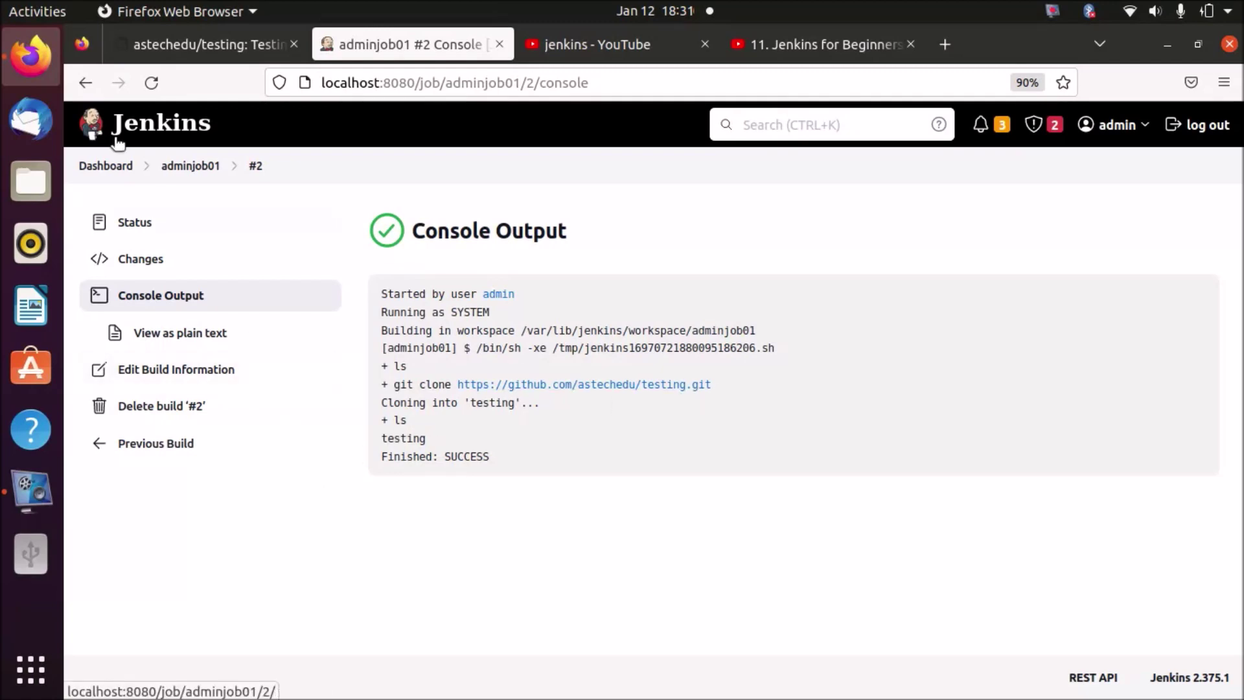
# - Reopen adminjob01's configuration, append the current directory "." as the git clone destination in the shell command, and save
pyautogui.click(85, 82)
pyautogui.click(85, 83)
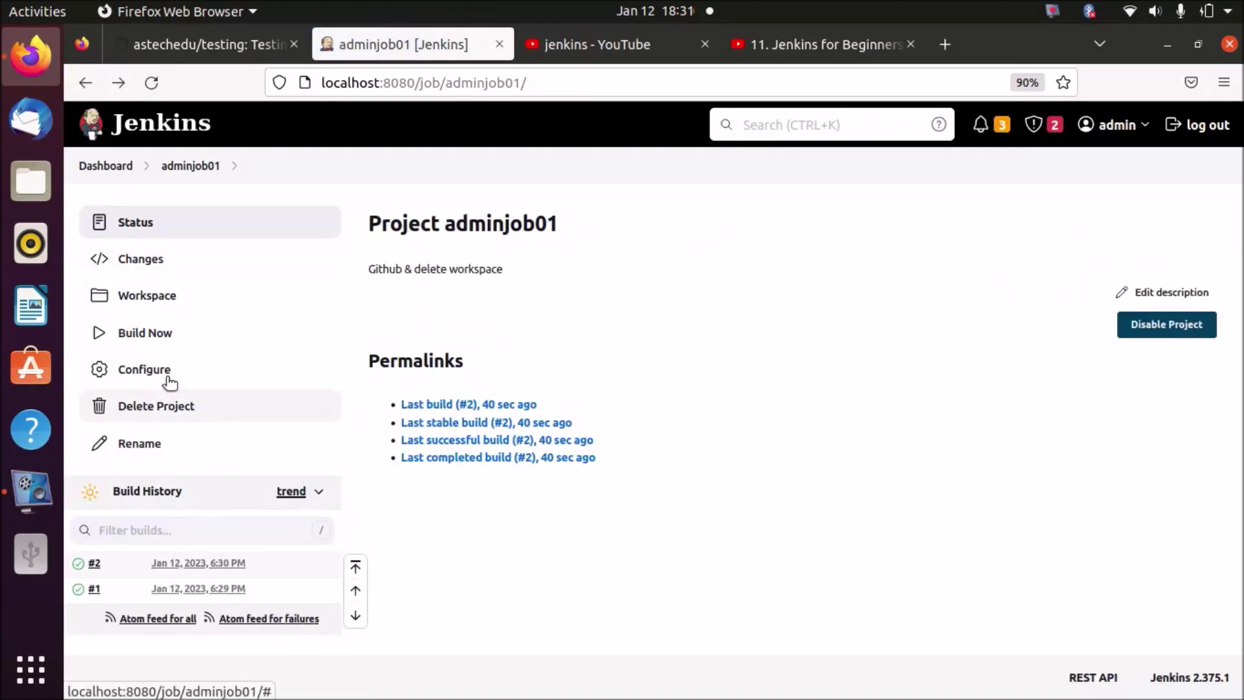
pyautogui.click(155, 369)
pyautogui.scroll(-10, 648, 389)
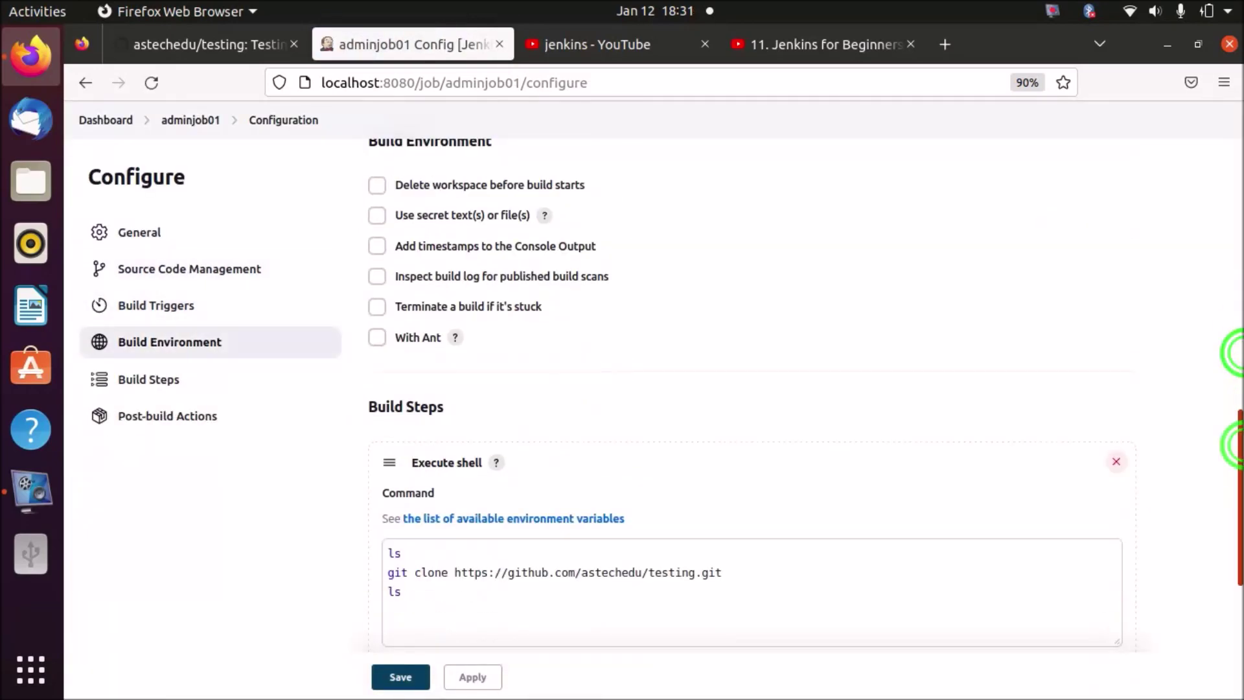
pyautogui.click(424, 415)
pyautogui.click(391, 404)
pyautogui.click(744, 408)
pyautogui.write('.')
pyautogui.click(400, 675)
# - Build adminjob01 again, view the console output of build #3, and highlight the fatal error line
pyautogui.click(161, 335)
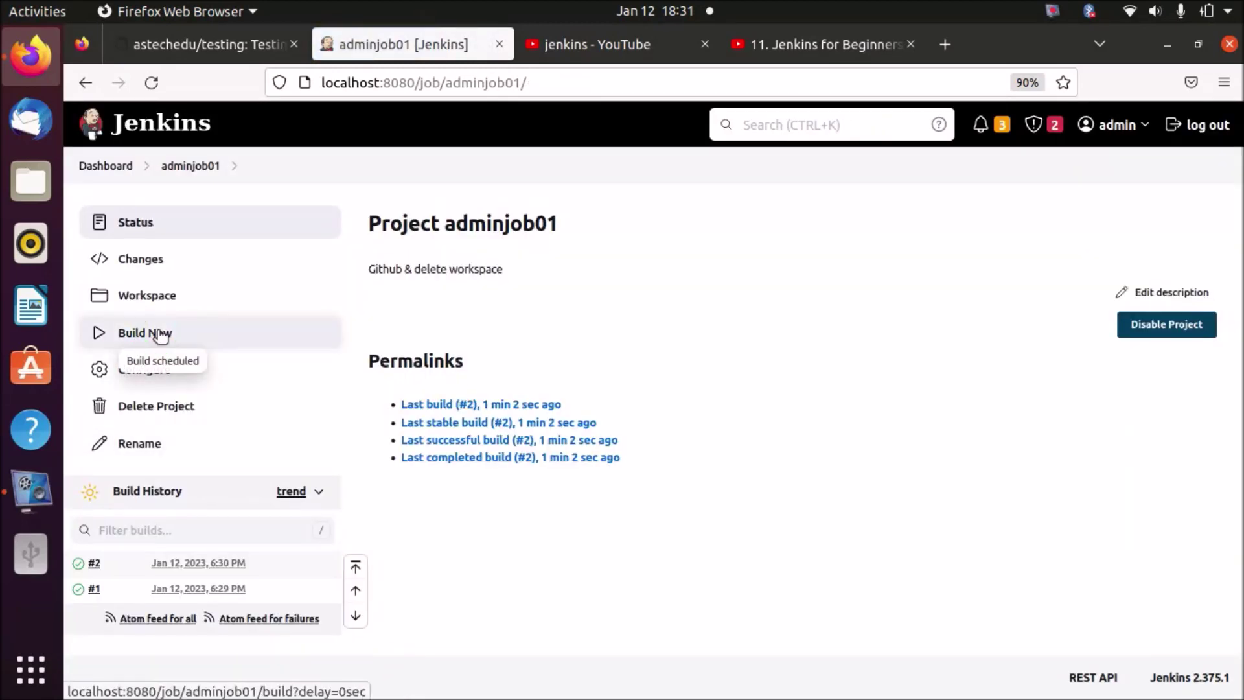
pyautogui.click(192, 564)
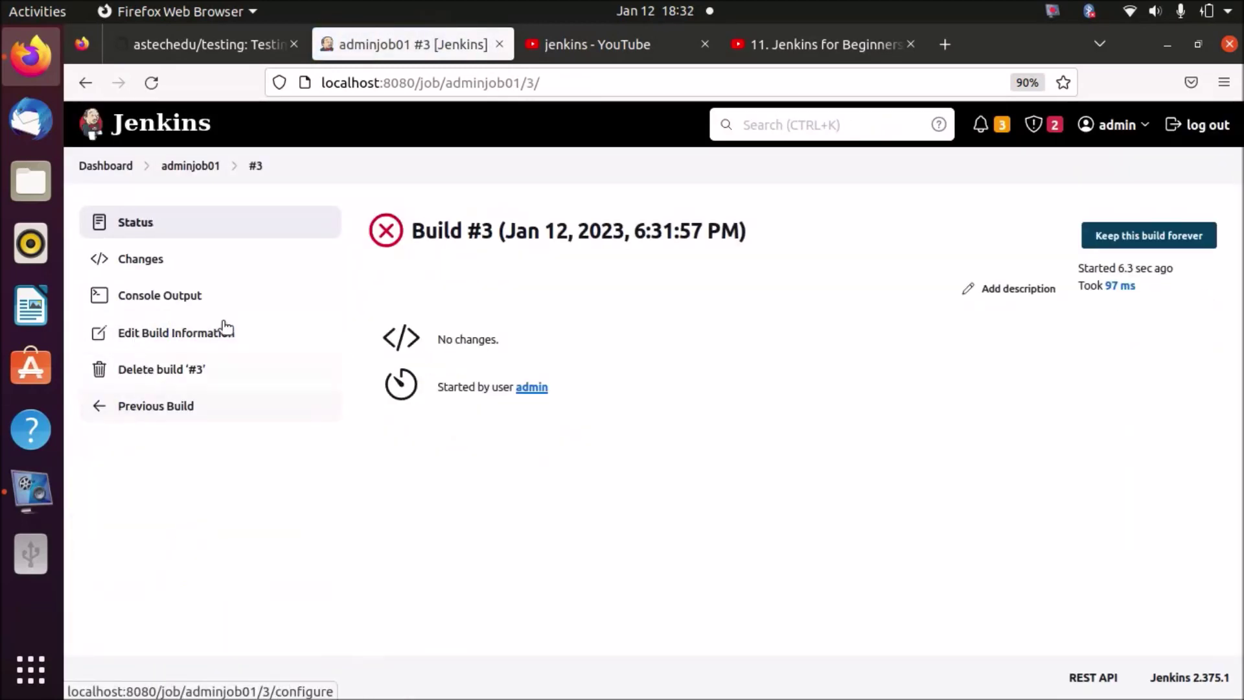
pyautogui.click(171, 293)
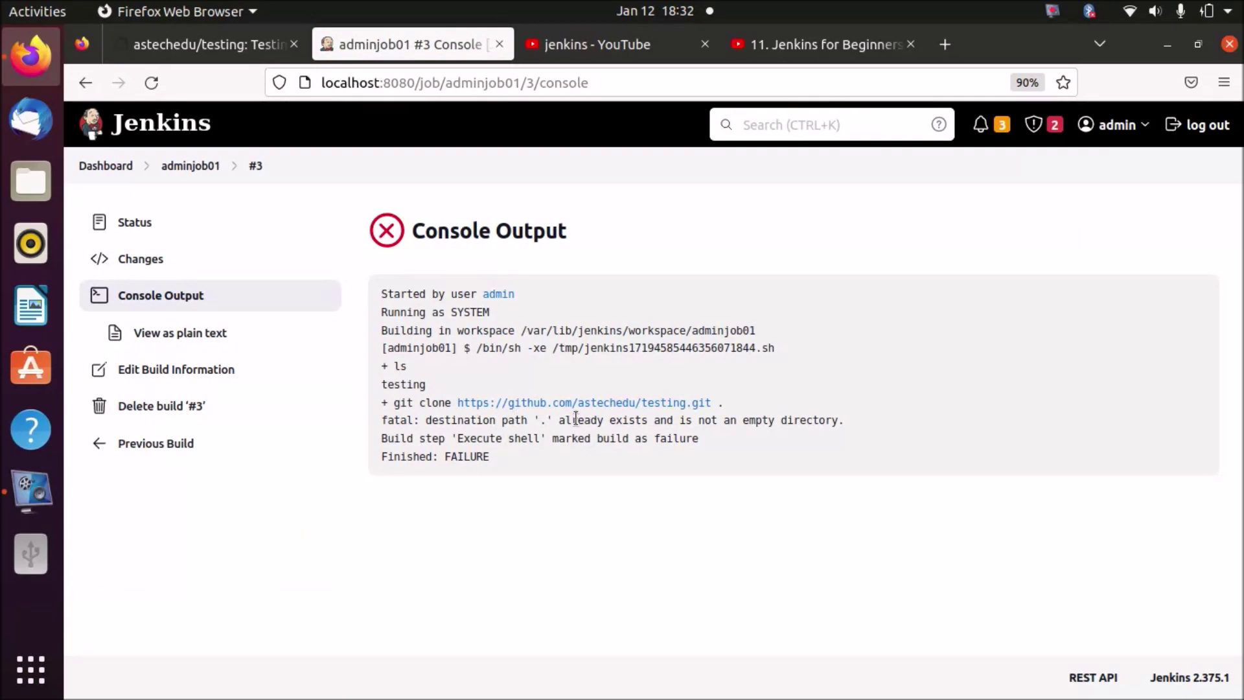
pyautogui.moveTo(609, 423); pyautogui.dragTo(870, 415)
pyautogui.click(868, 413)
# - Return to the adminjob01 project page and review the console output of build #3 once more
pyautogui.click(86, 82)
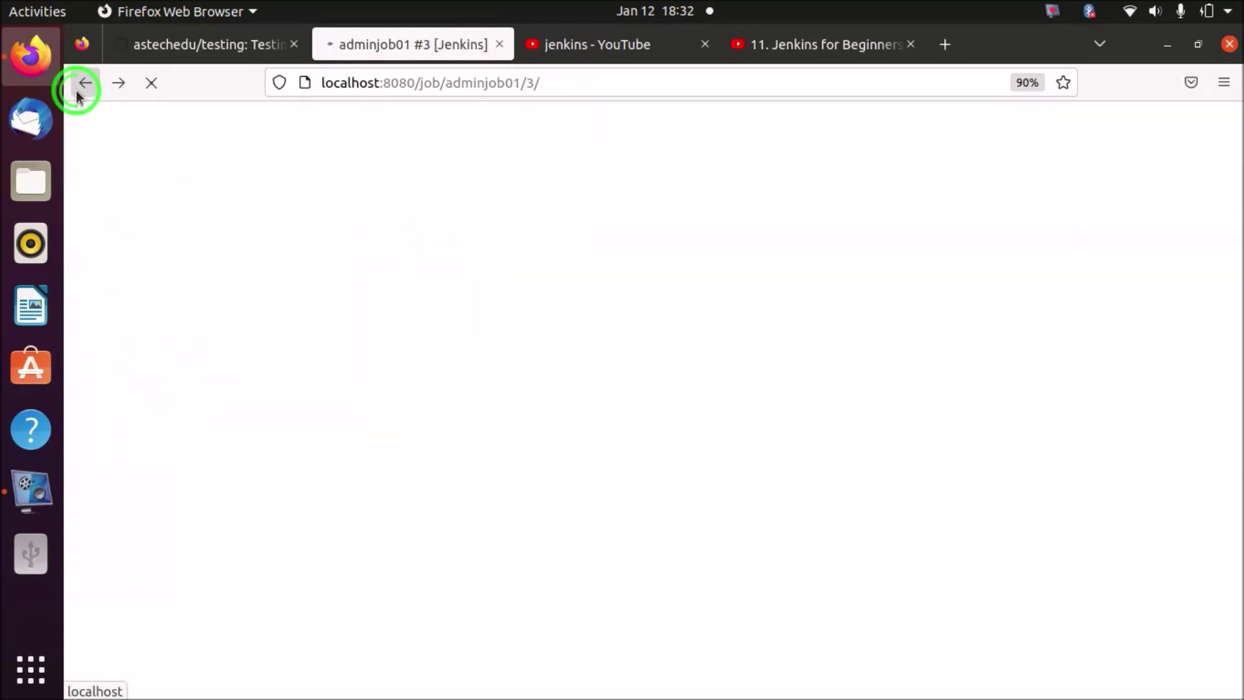
pyautogui.click(85, 83)
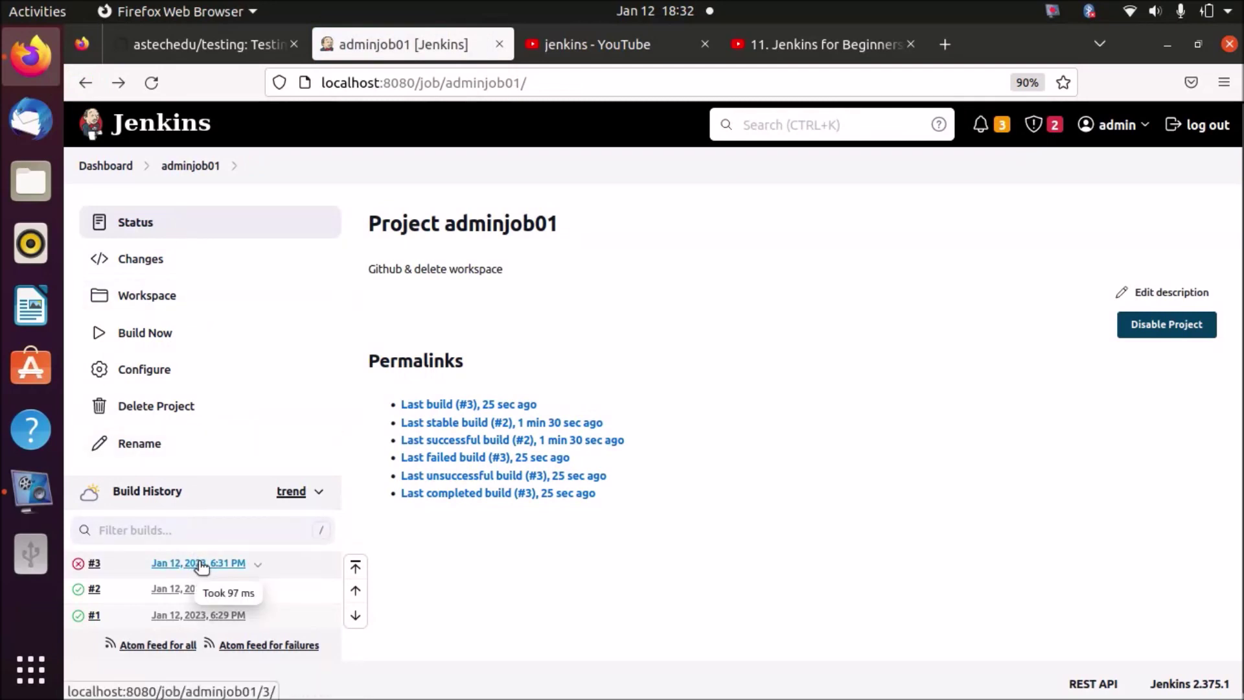
pyautogui.click(201, 565)
pyautogui.click(183, 302)
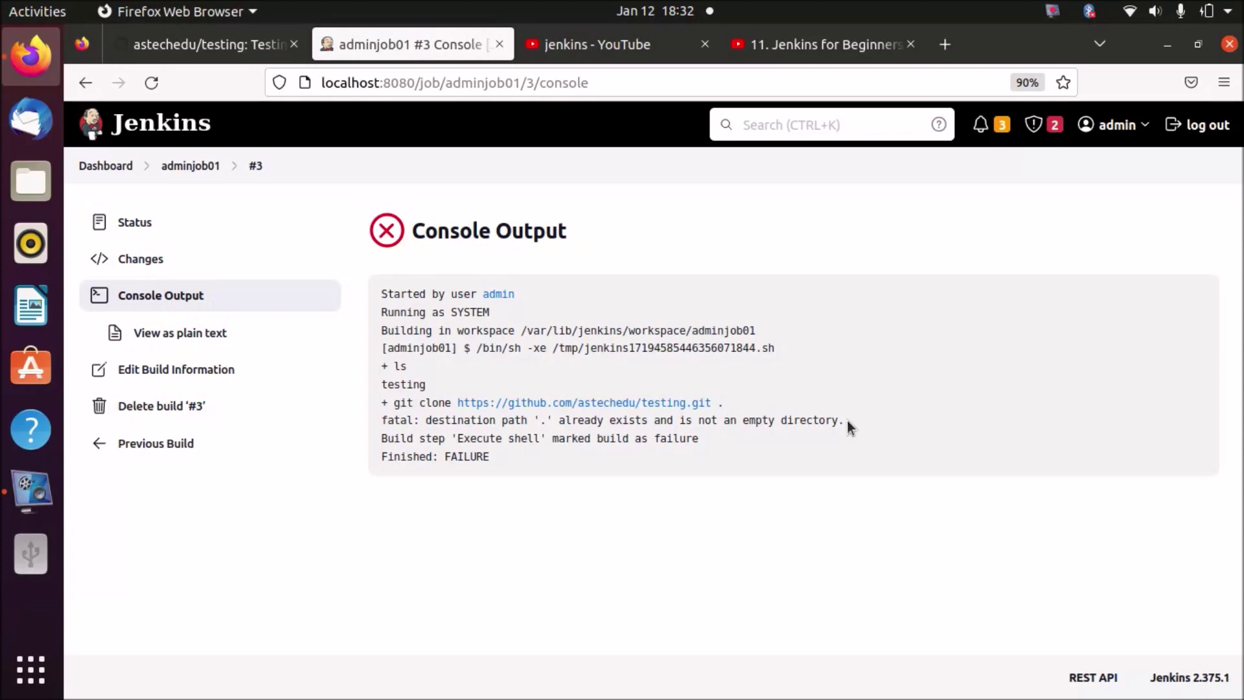
# - Insert rm -rf * and another ls line before the git clone line in adminjob01's shell command, and save the configuration
pyautogui.click(85, 83)
pyautogui.click(85, 83)
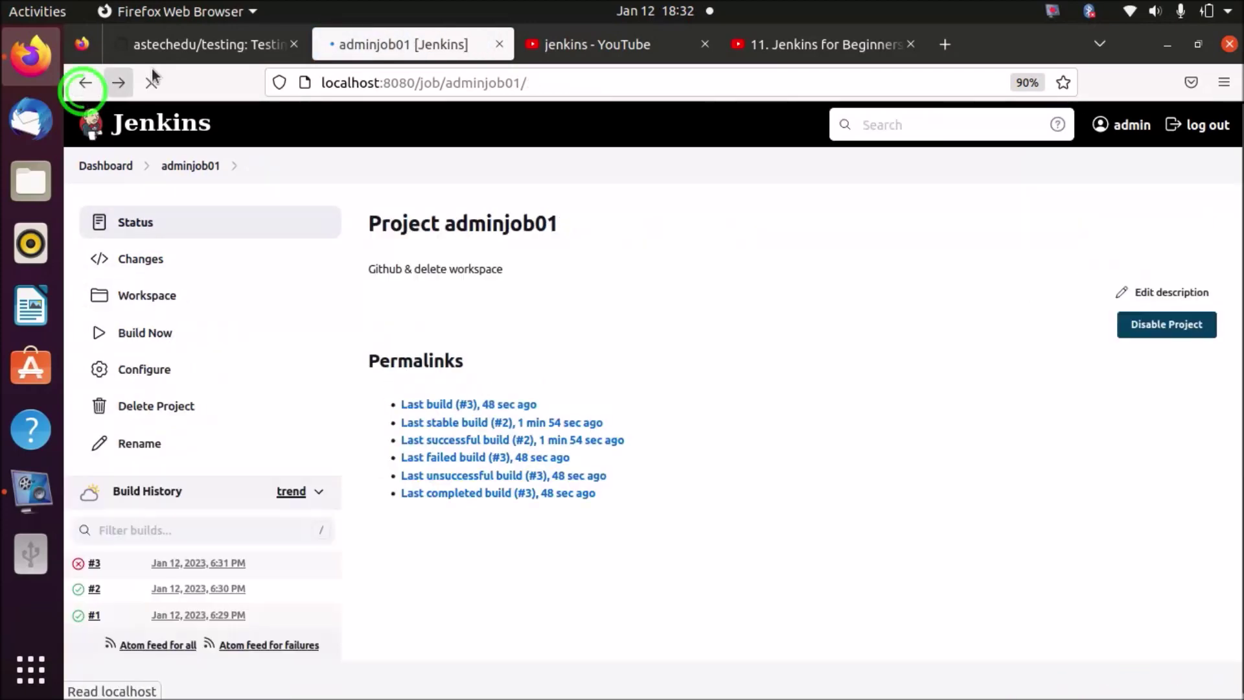
pyautogui.click(129, 46)
pyautogui.click(412, 39)
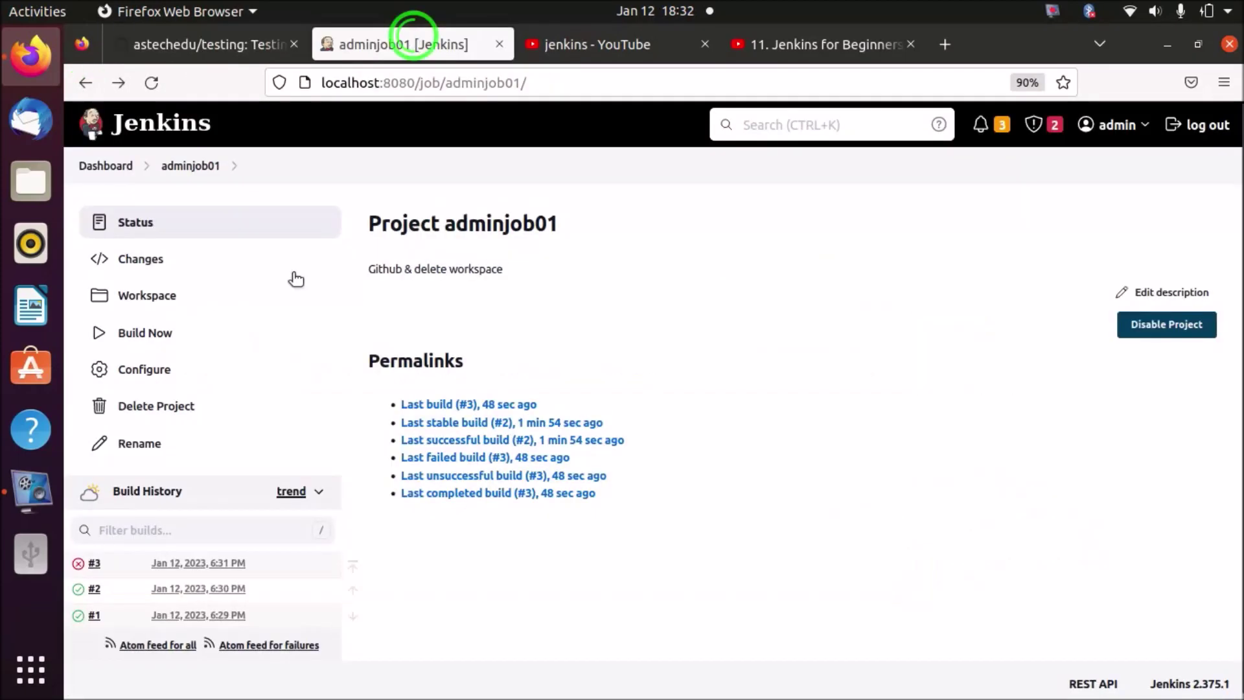
pyautogui.click(142, 367)
pyautogui.scroll(-10, 758, 409)
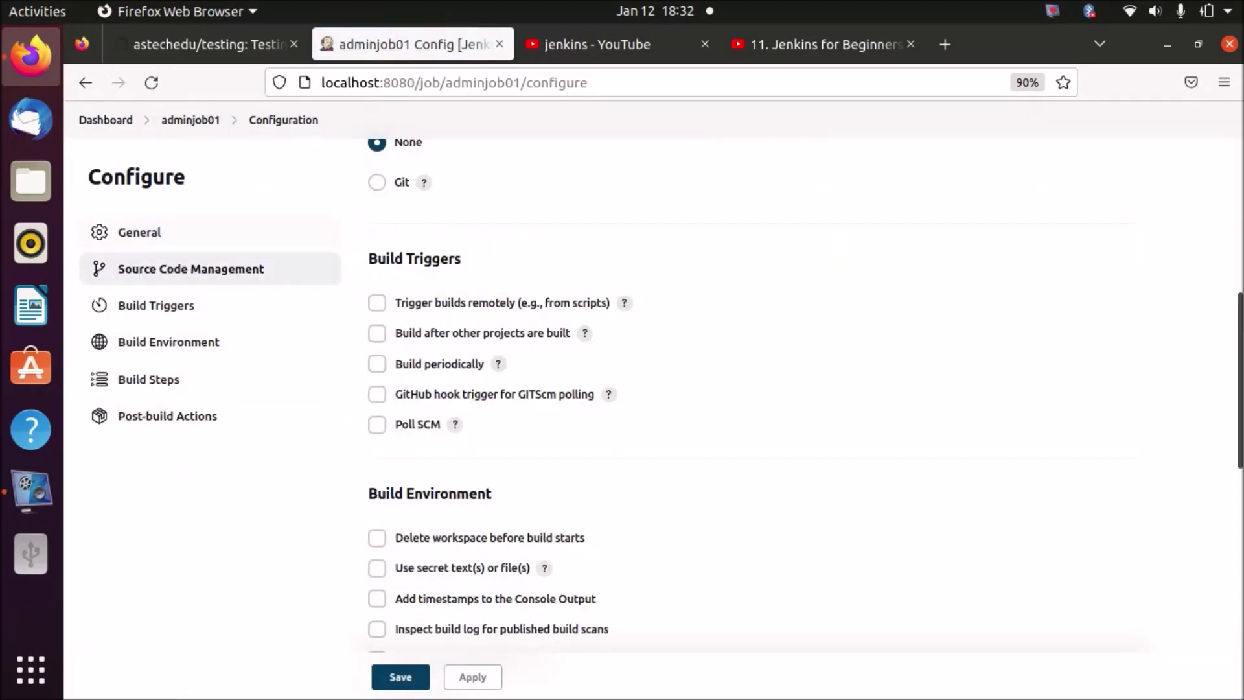
pyautogui.click(757, 410)
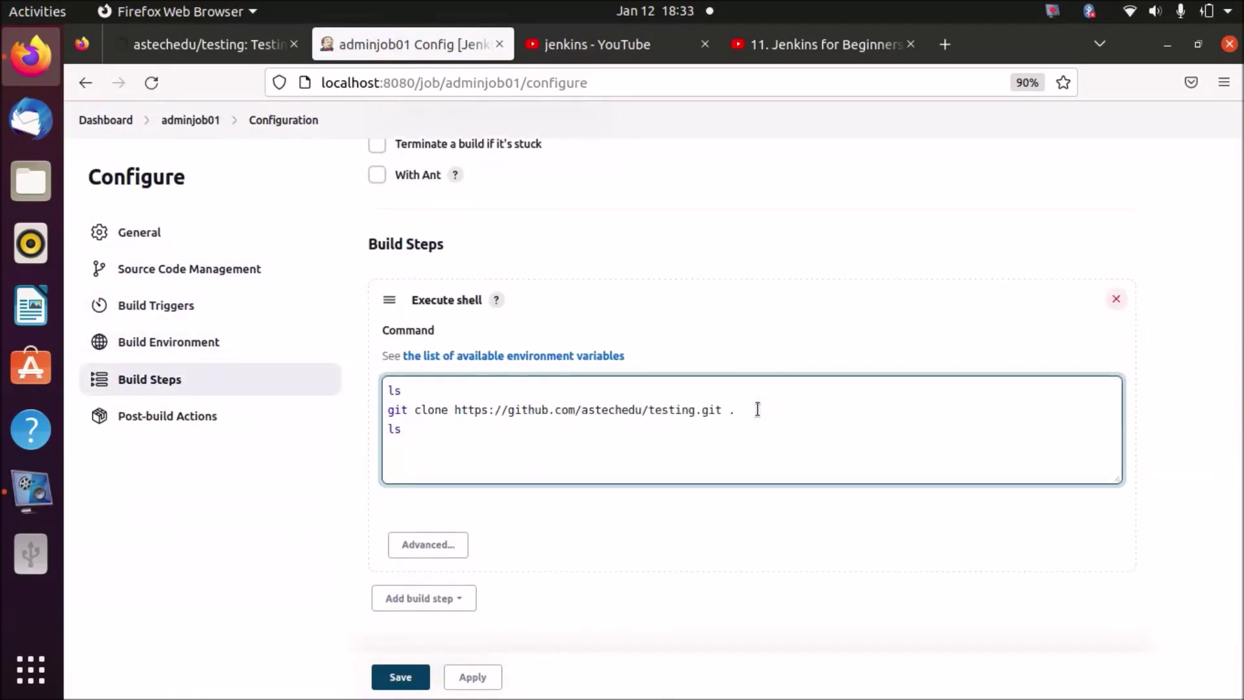
pyautogui.click(445, 397)
pyautogui.press('Return')
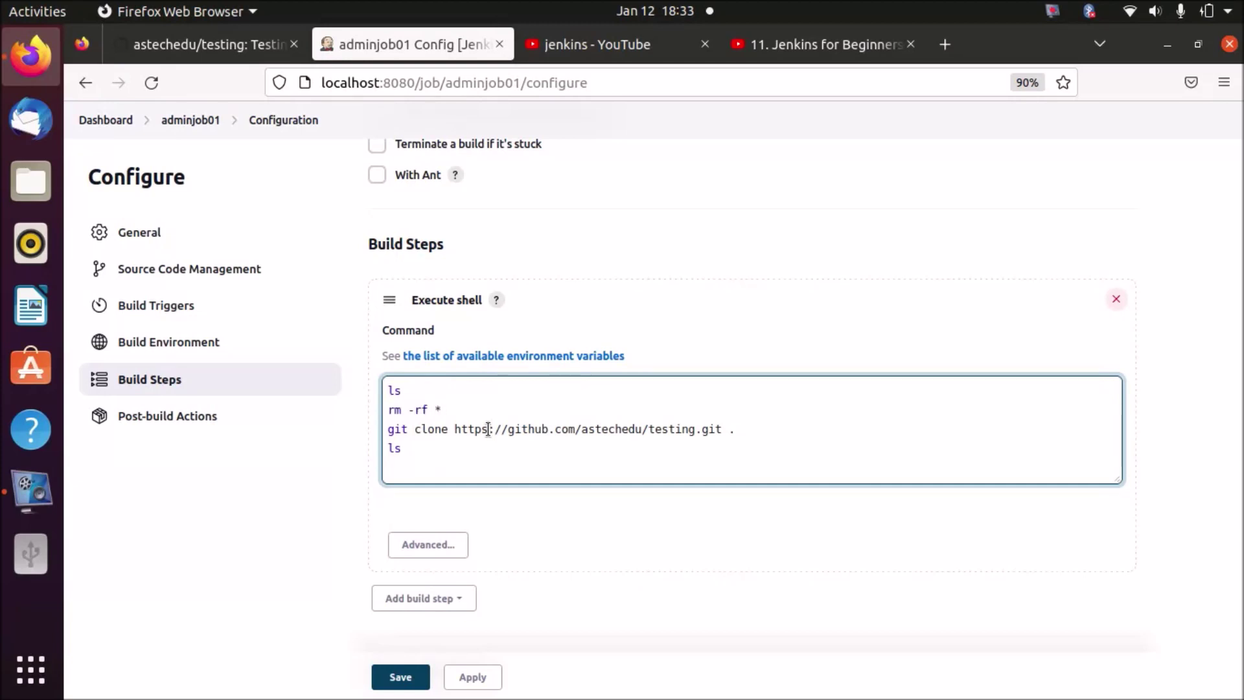
pyautogui.write('rm -rf *')
pyautogui.press('Return')
pyautogui.write('ls')
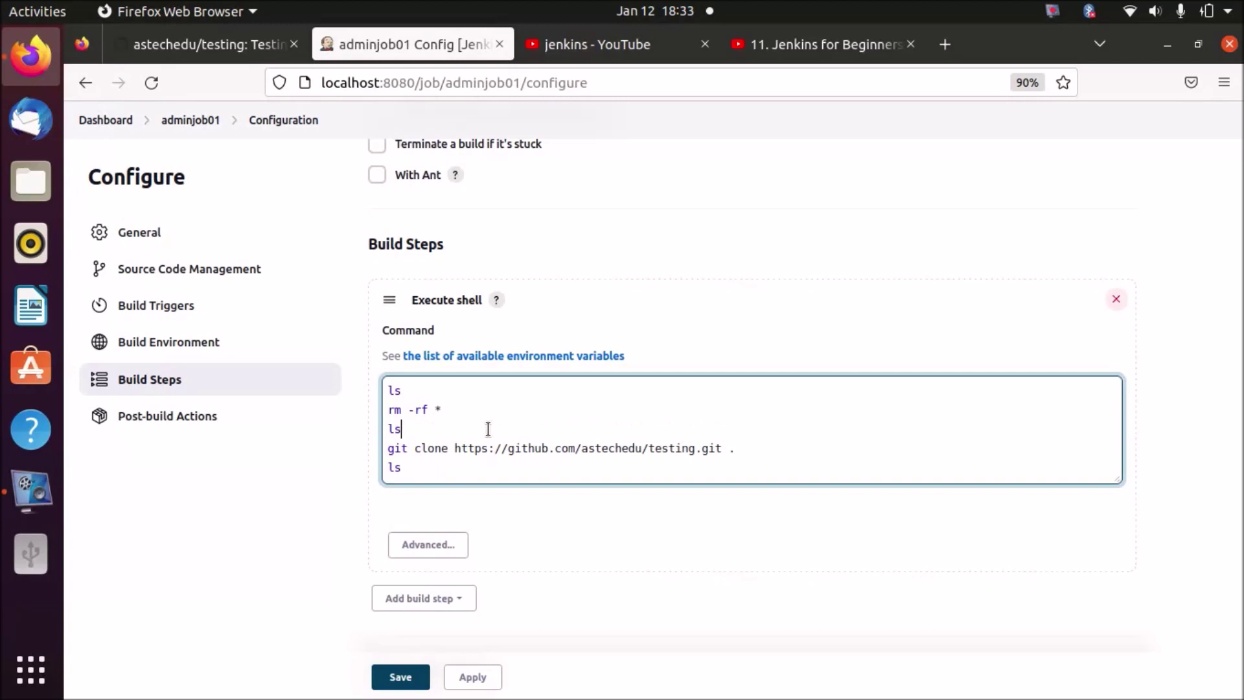
pyautogui.click(402, 676)
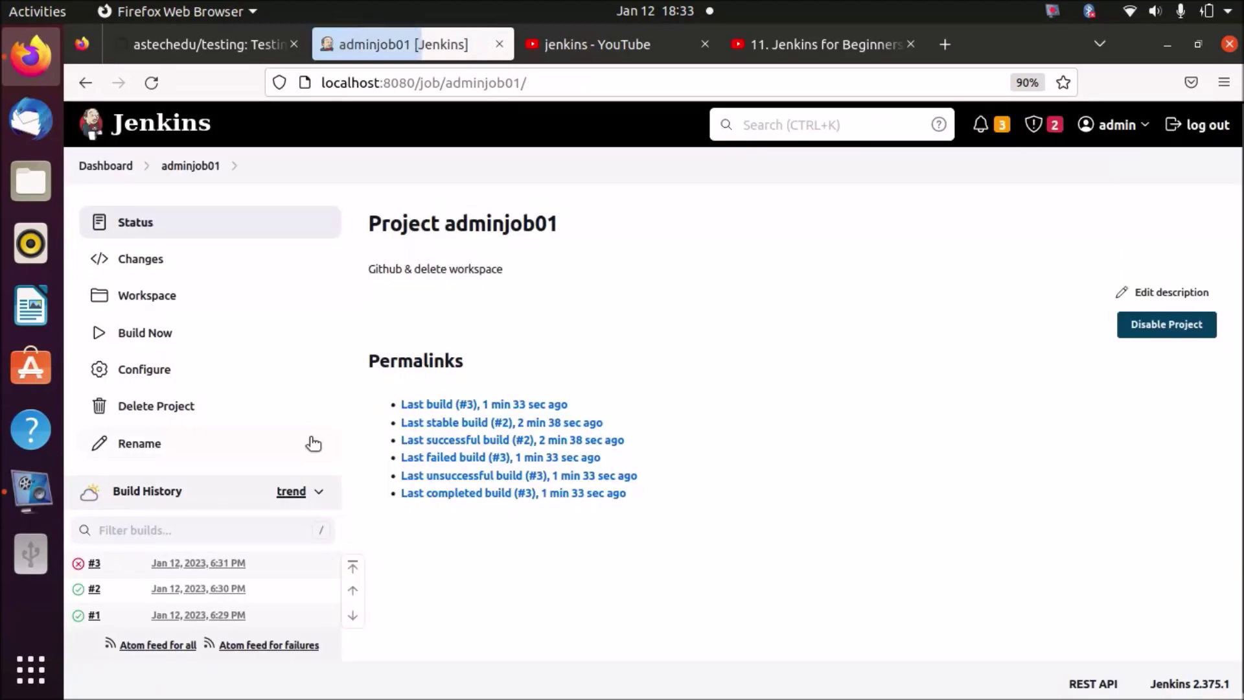
# - Build adminjob01 with the cleanup command and view the console output of build #4
pyautogui.click(156, 331)
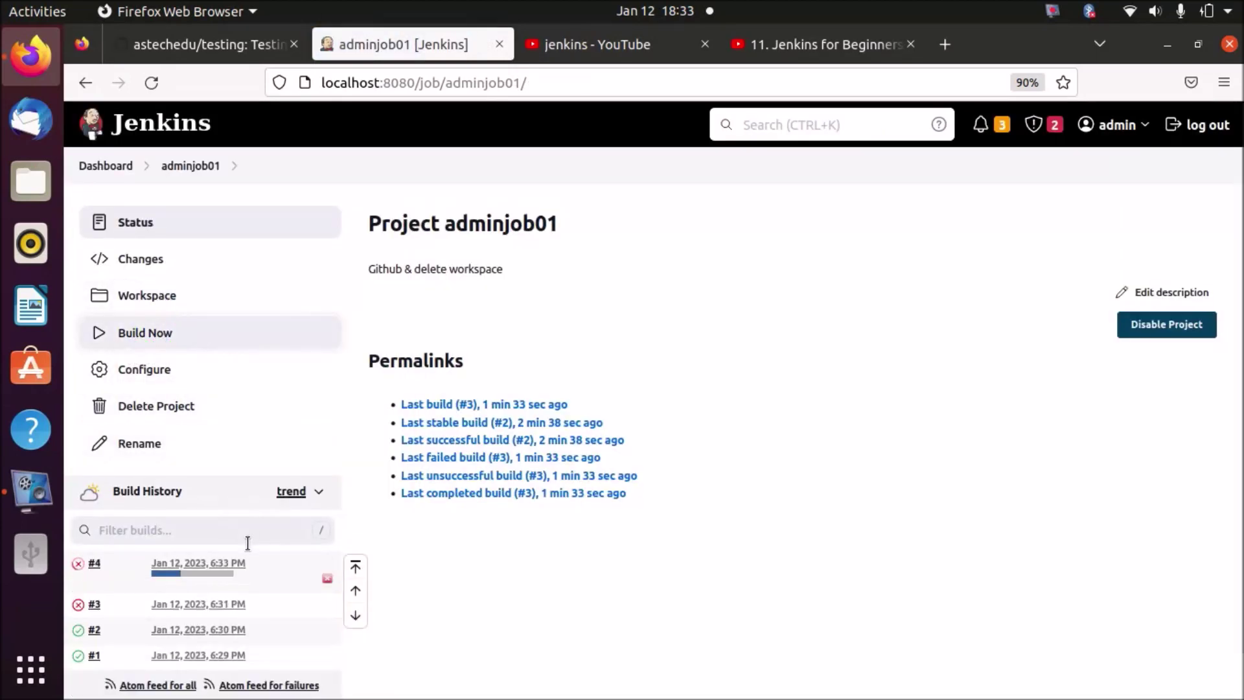
pyautogui.click(238, 561)
pyautogui.click(199, 296)
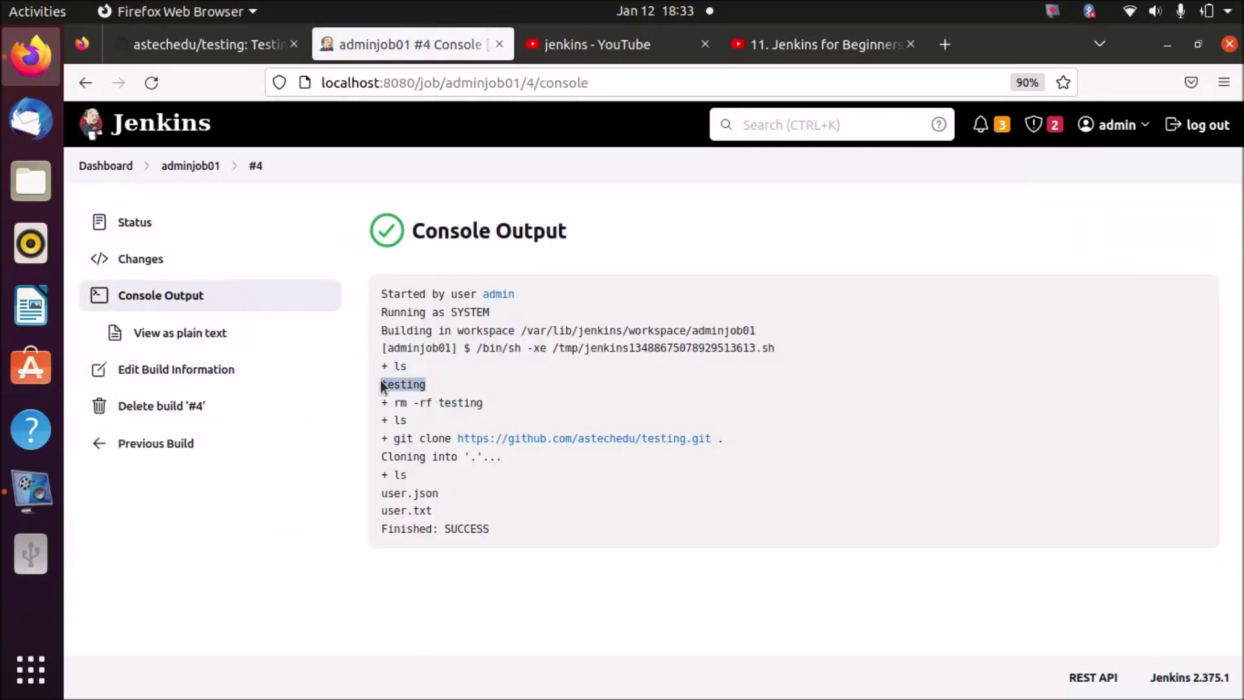
# - Check the files in the GitHub testing repository, then return to the build #4 console output in Jenkins
pyautogui.click(250, 43)
pyautogui.click(86, 83)
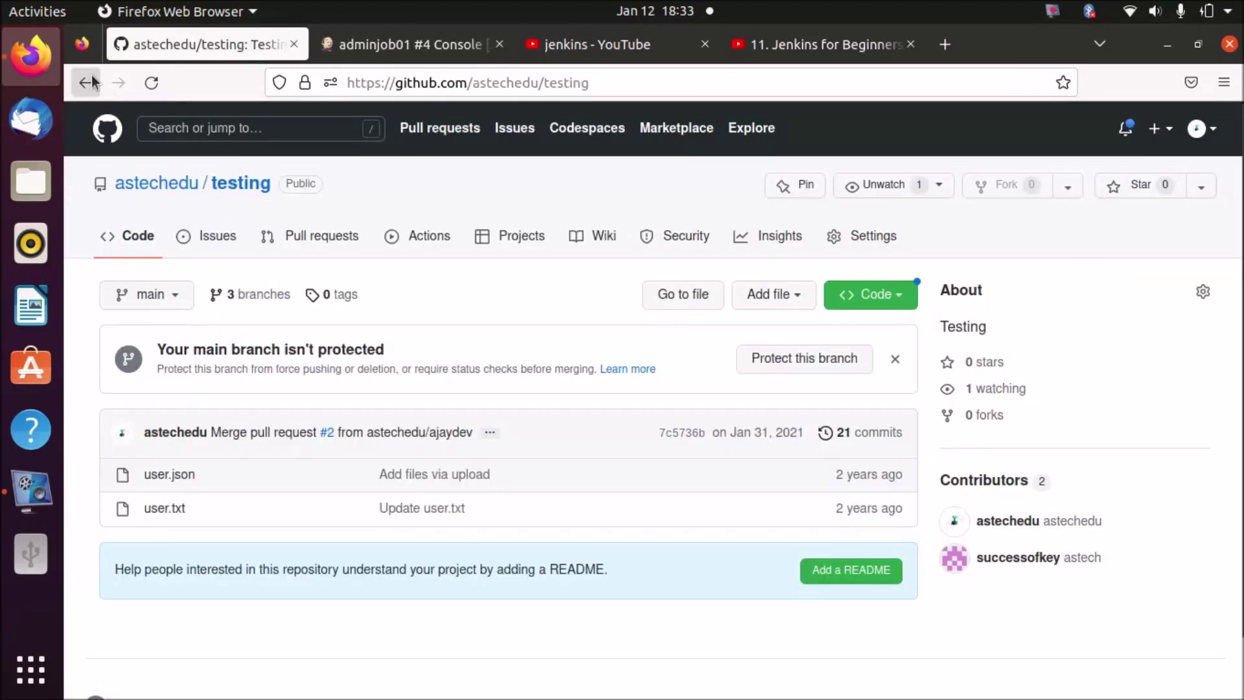
pyautogui.click(845, 540)
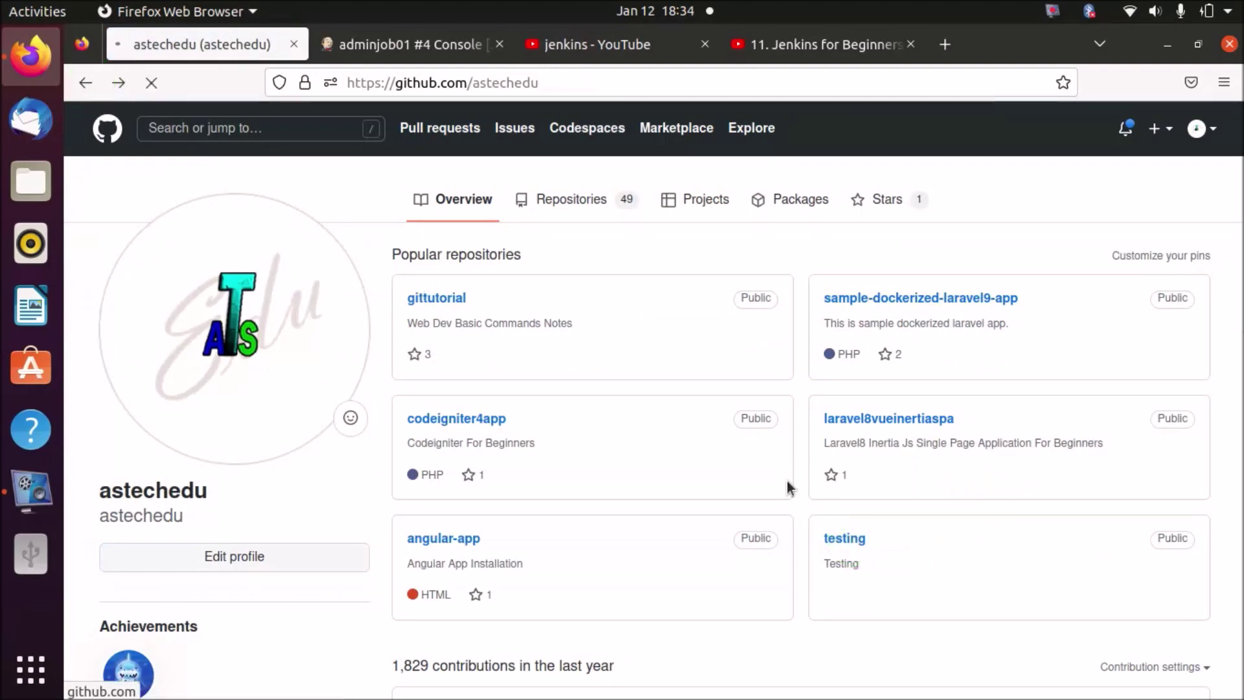
pyautogui.click(417, 45)
# - Examine build #4's console output line by line, highlighting the cleanup, clone and listing commands and the cloned files
pyautogui.moveTo(423, 385); pyautogui.dragTo(488, 405)
pyautogui.moveTo(386, 420); pyautogui.dragTo(382, 420)
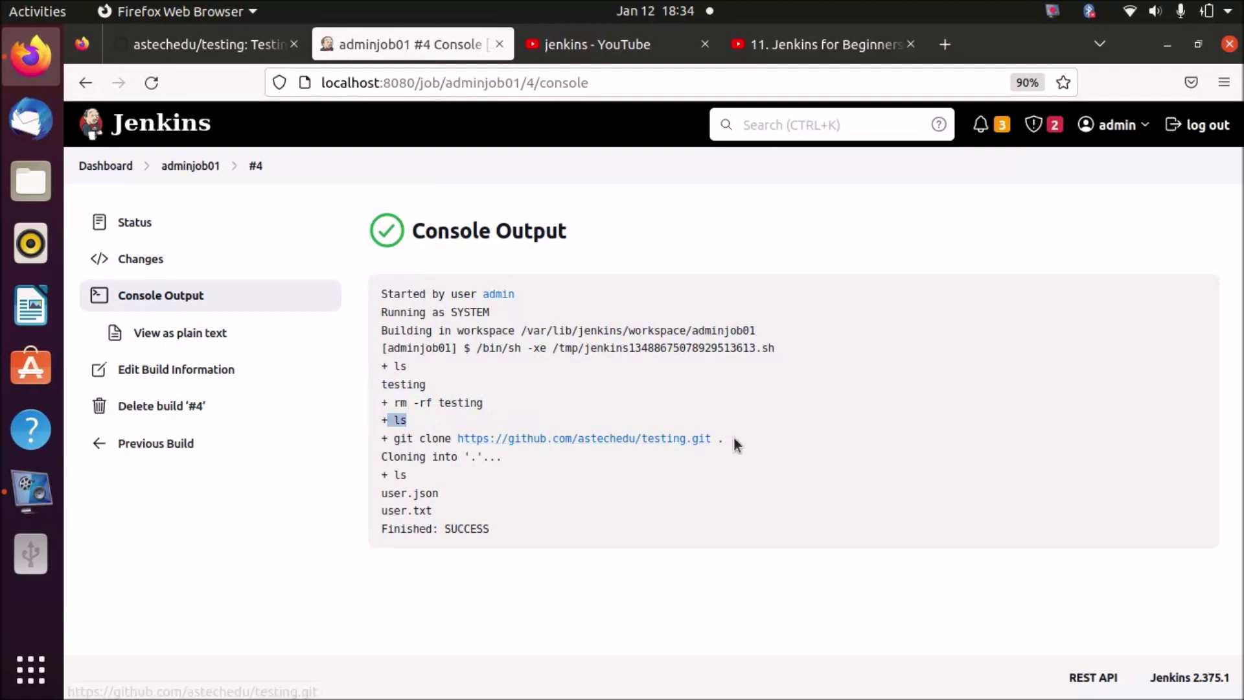
pyautogui.moveTo(734, 437); pyautogui.dragTo(382, 438)
pyautogui.click(499, 456)
pyautogui.moveTo(499, 457); pyautogui.dragTo(385, 461)
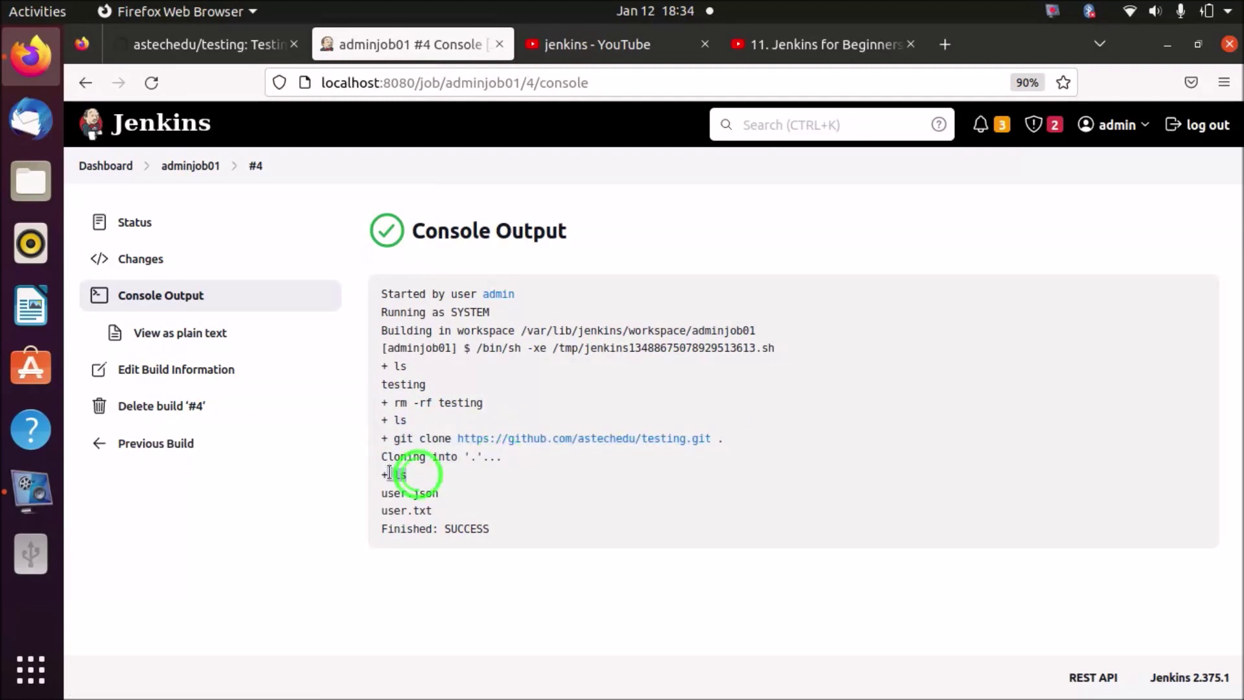
pyautogui.doubleClick(428, 511)
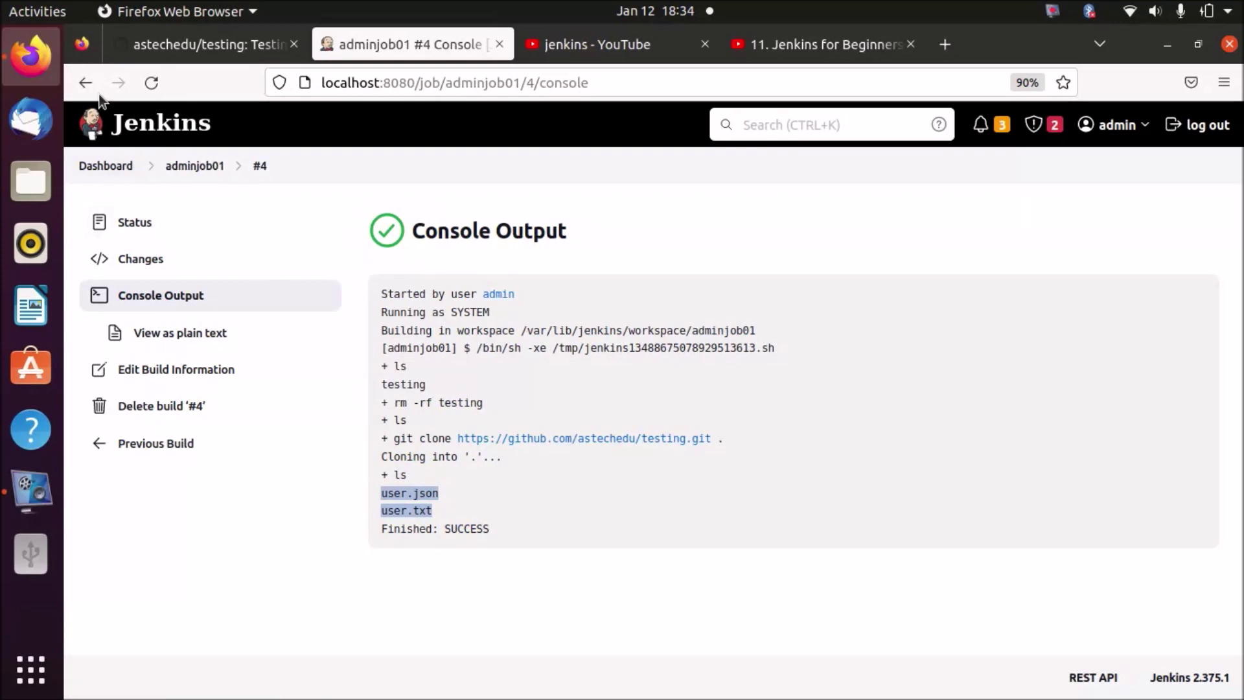
# - Remove the rm -rf * line and its extra ls line from adminjob01's shell command, and save the configuration
pyautogui.click(85, 83)
pyautogui.click(85, 82)
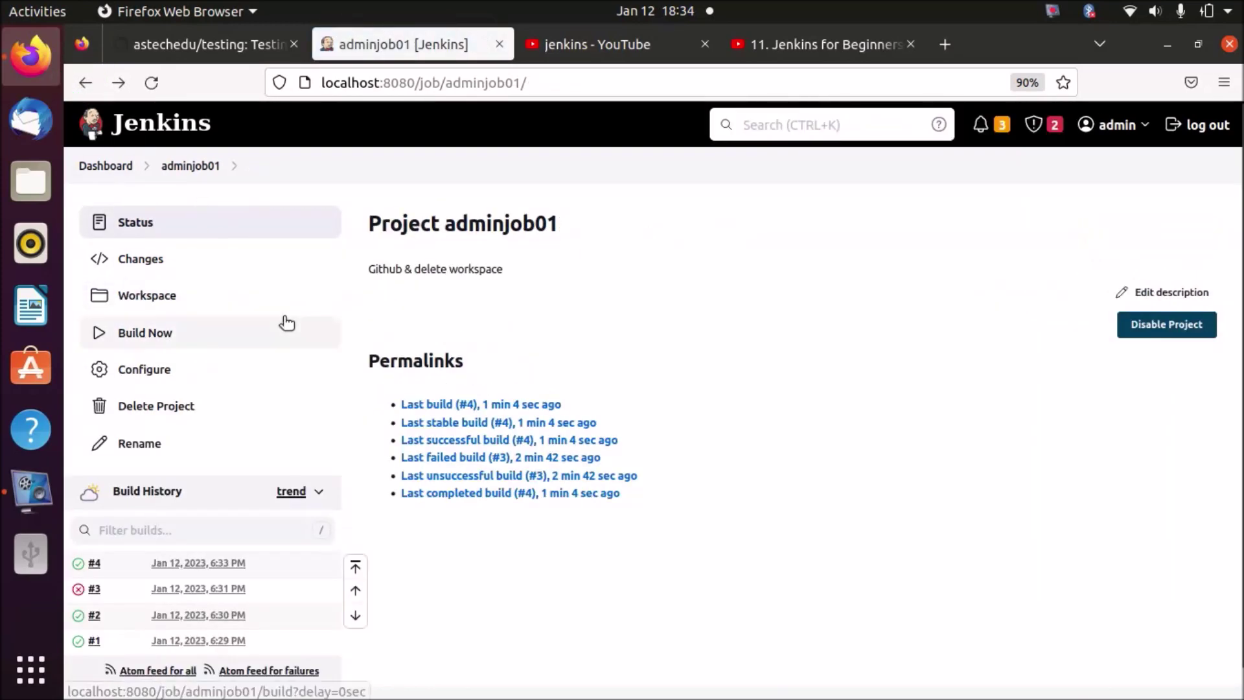
pyautogui.click(144, 369)
pyautogui.moveTo(1236, 264); pyautogui.dragTo(1234, 479)
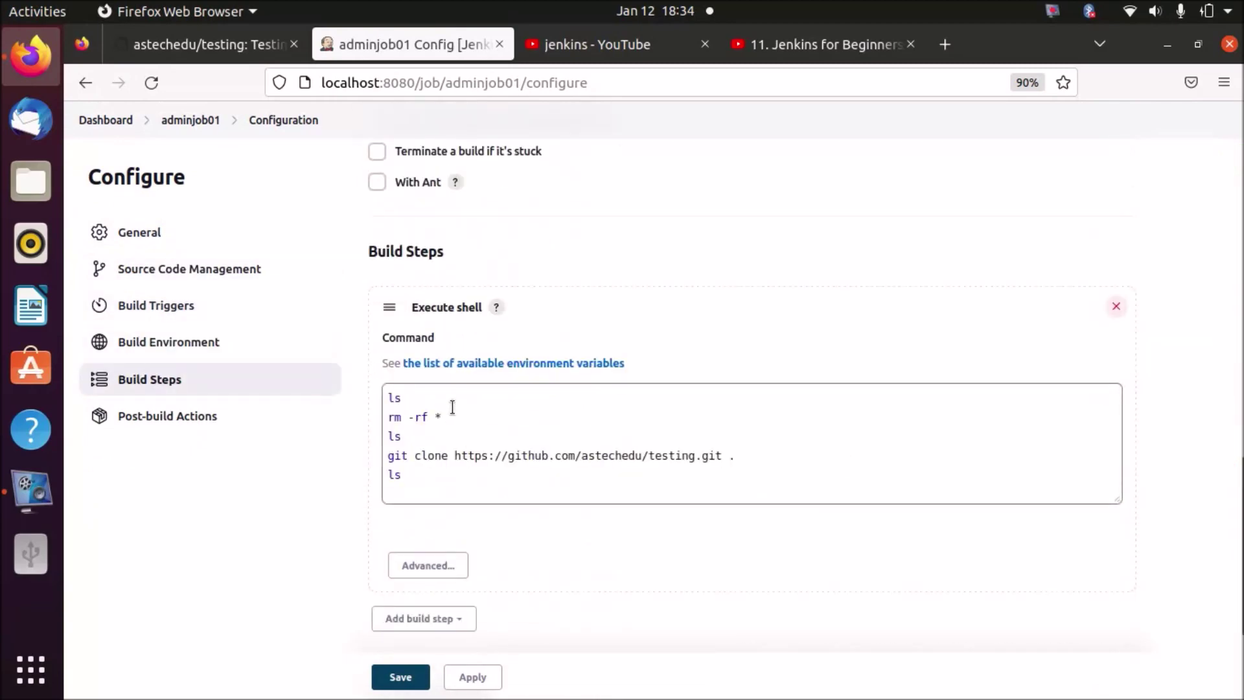
pyautogui.moveTo(448, 412); pyautogui.dragTo(375, 397)
pyautogui.press('BackSpace')
pyautogui.press('Delete')
pyautogui.click(387, 675)
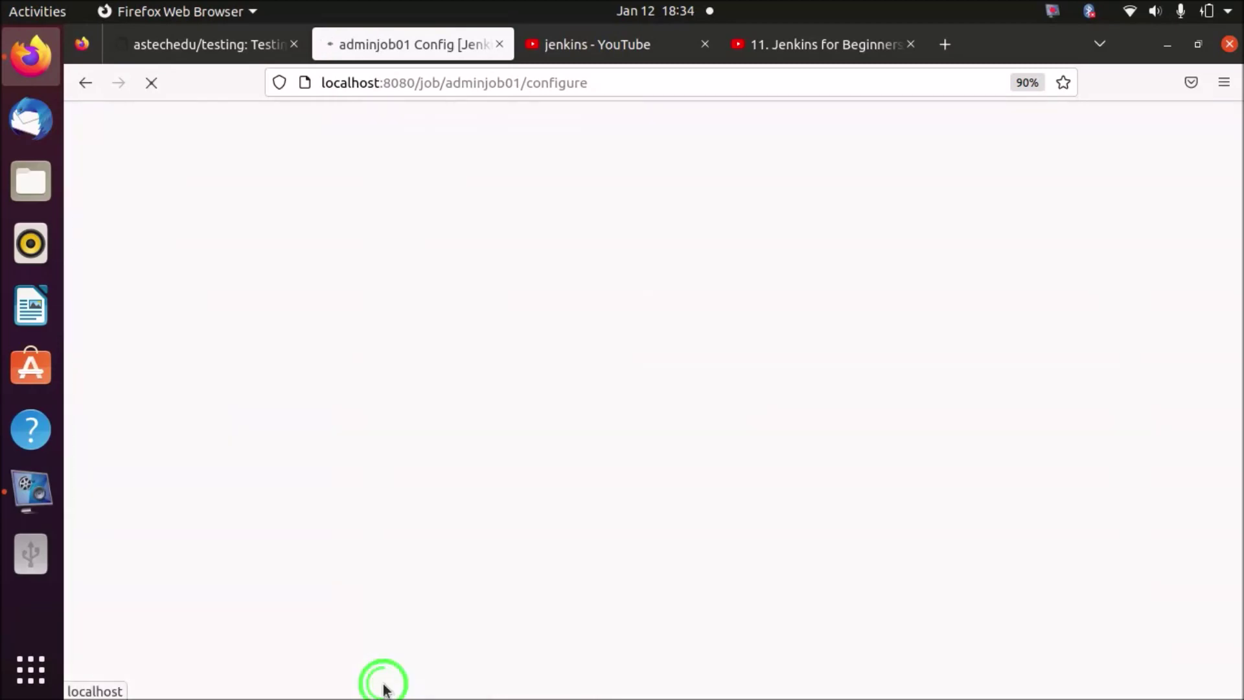
# - Build adminjob01 without the cleanup command, view the console output of build #5, and highlight the fatal error line
pyautogui.click(139, 331)
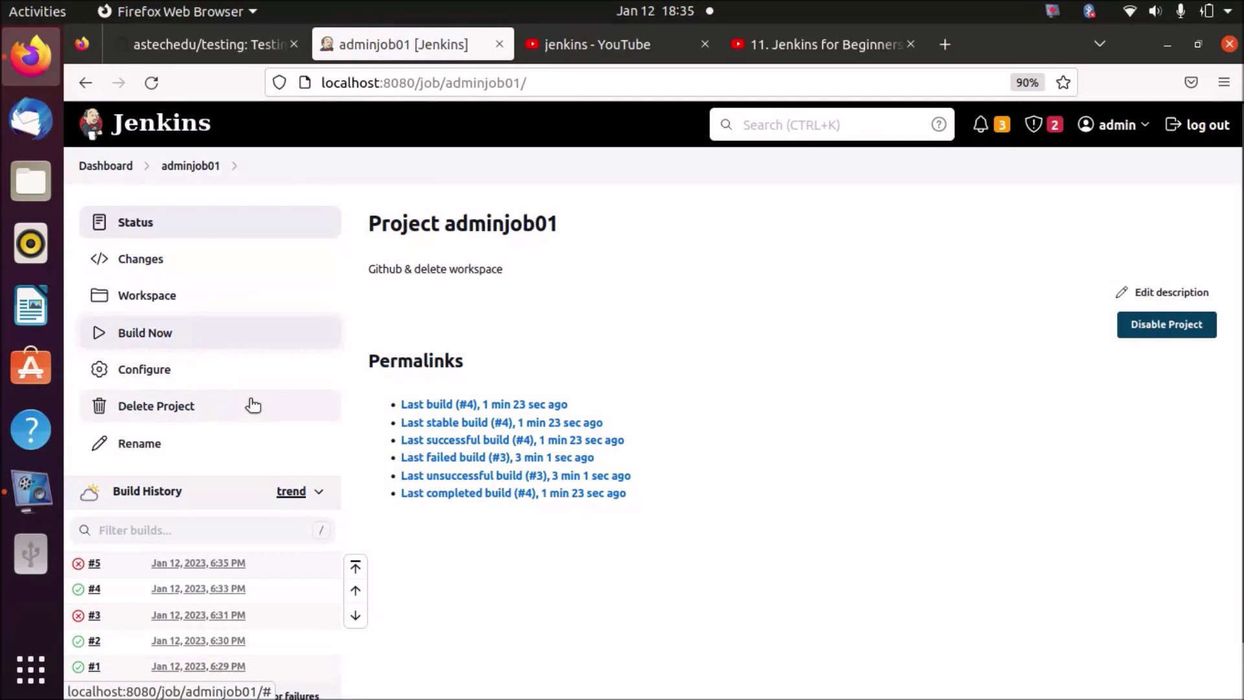
pyautogui.click(205, 563)
pyautogui.click(167, 296)
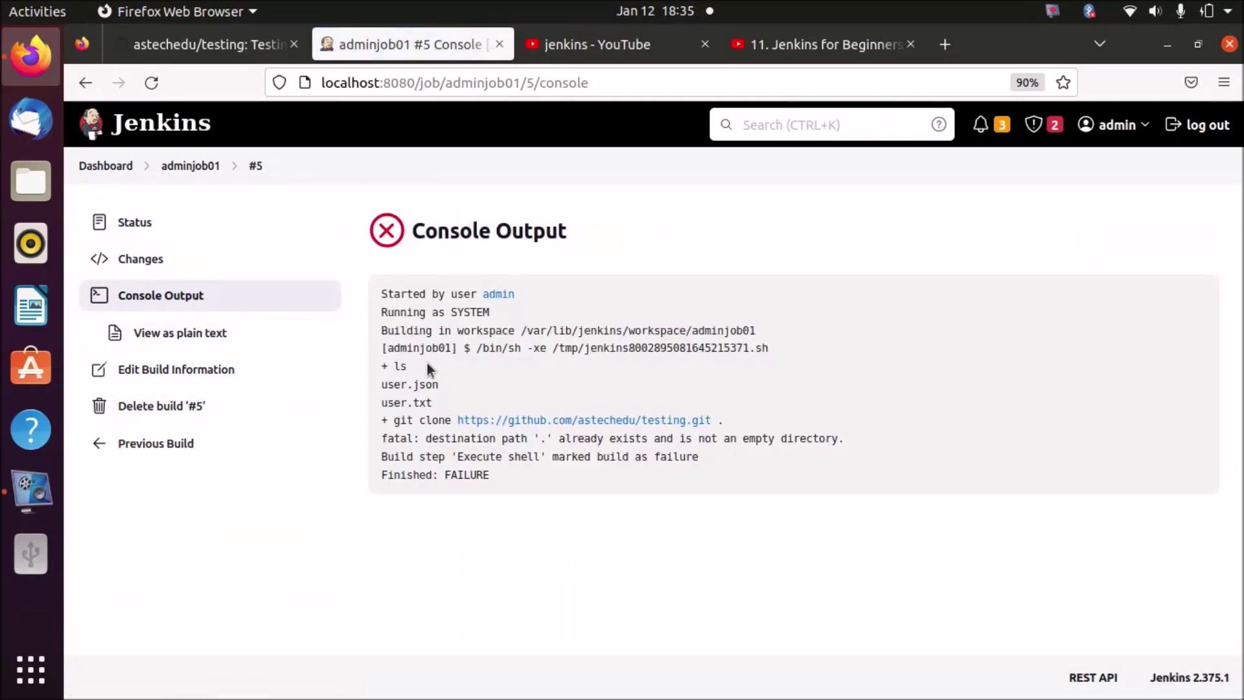
pyautogui.click(448, 401)
pyautogui.moveTo(430, 438); pyautogui.dragTo(660, 438)
# - Enable "Delete workspace before build starts" in adminjob01's build environment and save the configuration
pyautogui.click(85, 82)
pyautogui.click(85, 82)
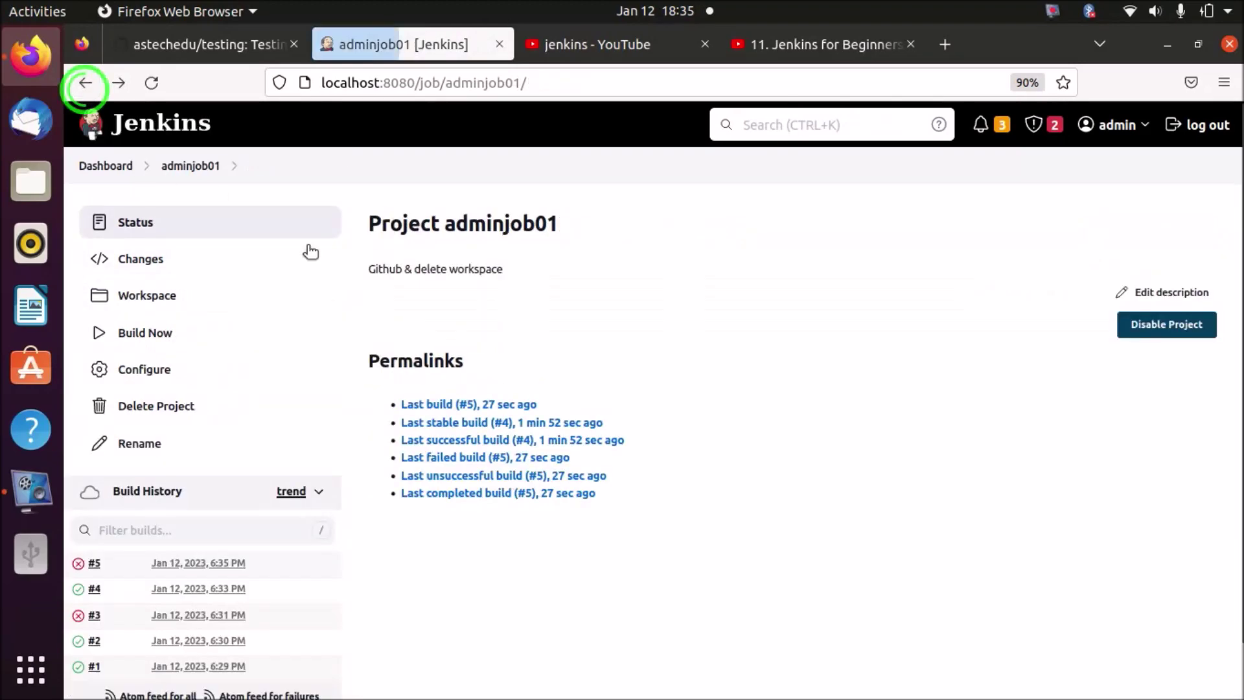
pyautogui.click(186, 359)
pyautogui.scroll(-12, 751, 250)
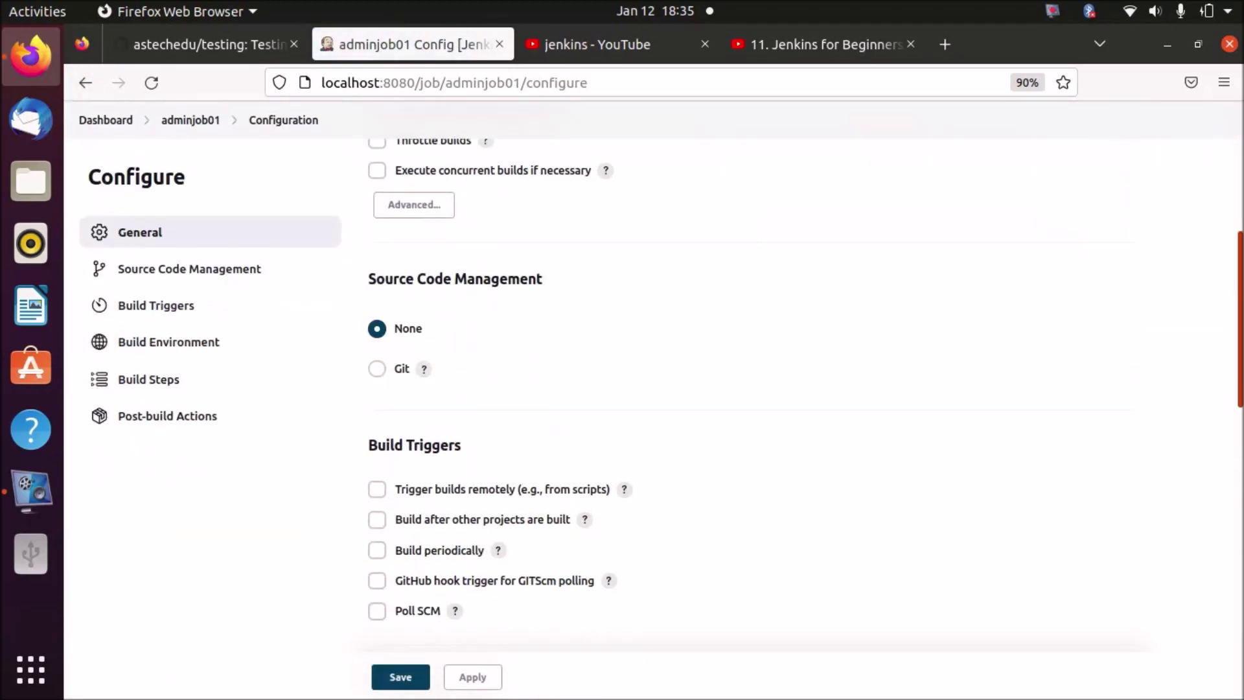
pyautogui.click(376, 253)
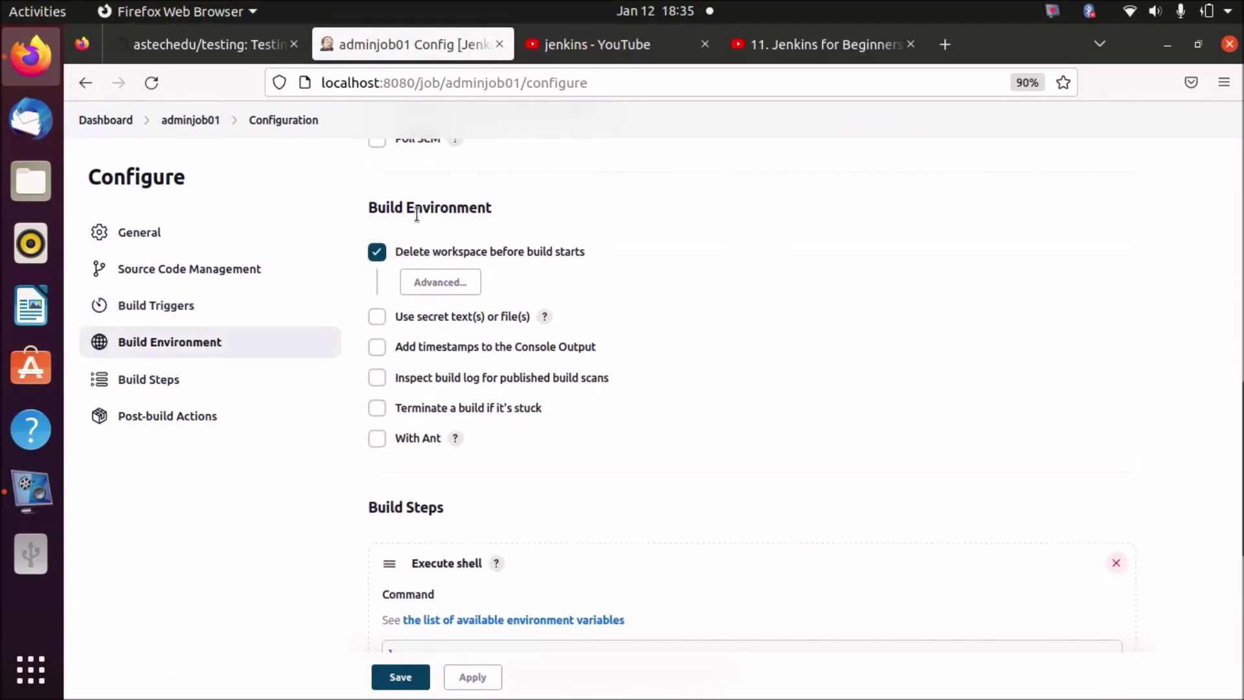
pyautogui.moveTo(1235, 389); pyautogui.dragTo(1233, 426)
pyautogui.click(402, 677)
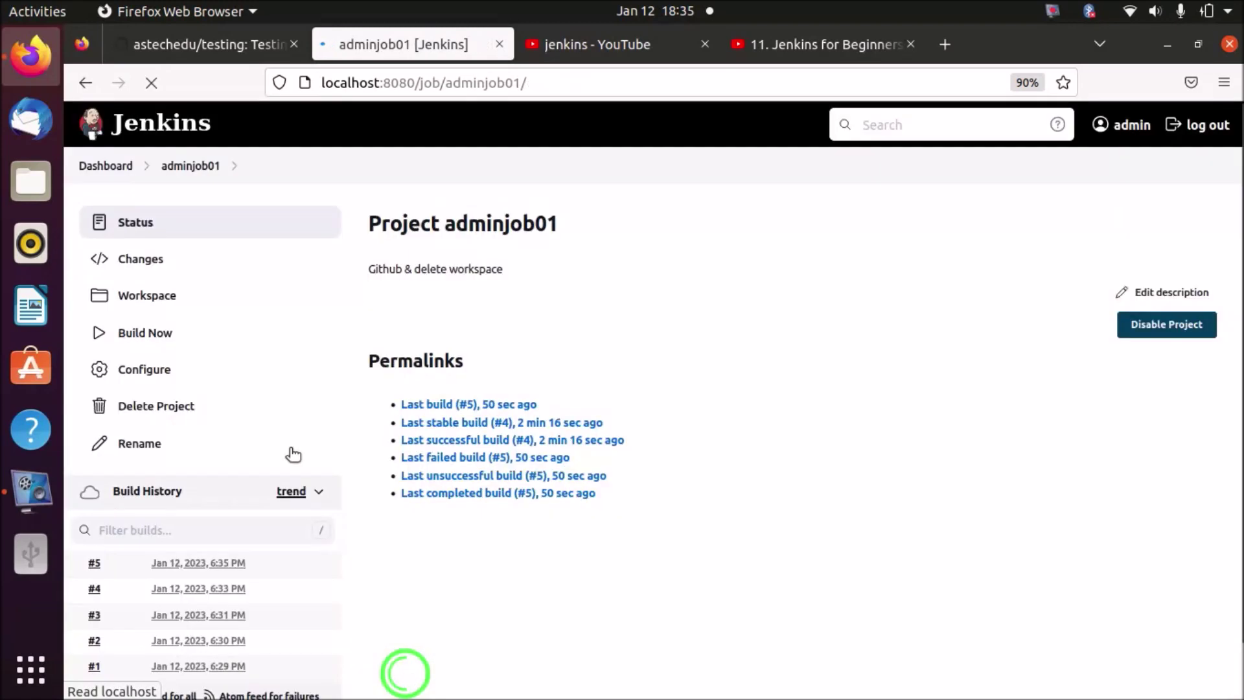
# - Build adminjob01 again, highlight the cloned files in build #6's console output, and return to the project page
pyautogui.click(171, 333)
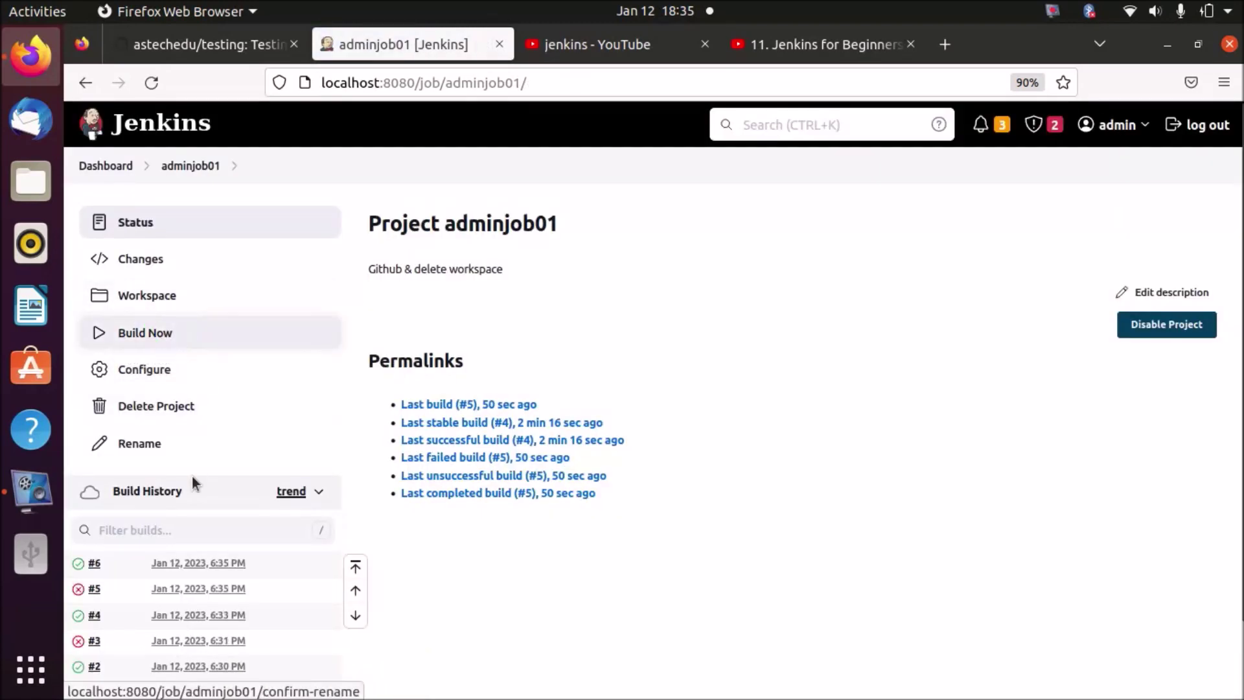
pyautogui.click(208, 563)
pyautogui.click(158, 293)
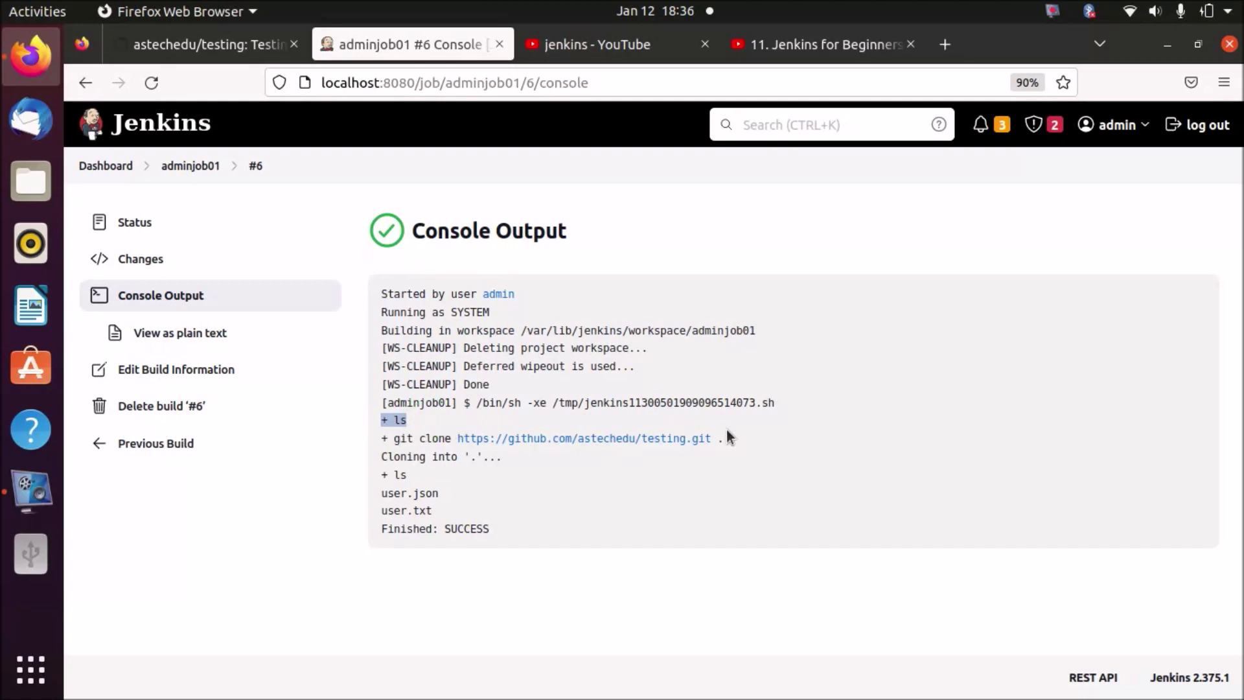
pyautogui.moveTo(456, 509); pyautogui.dragTo(381, 491)
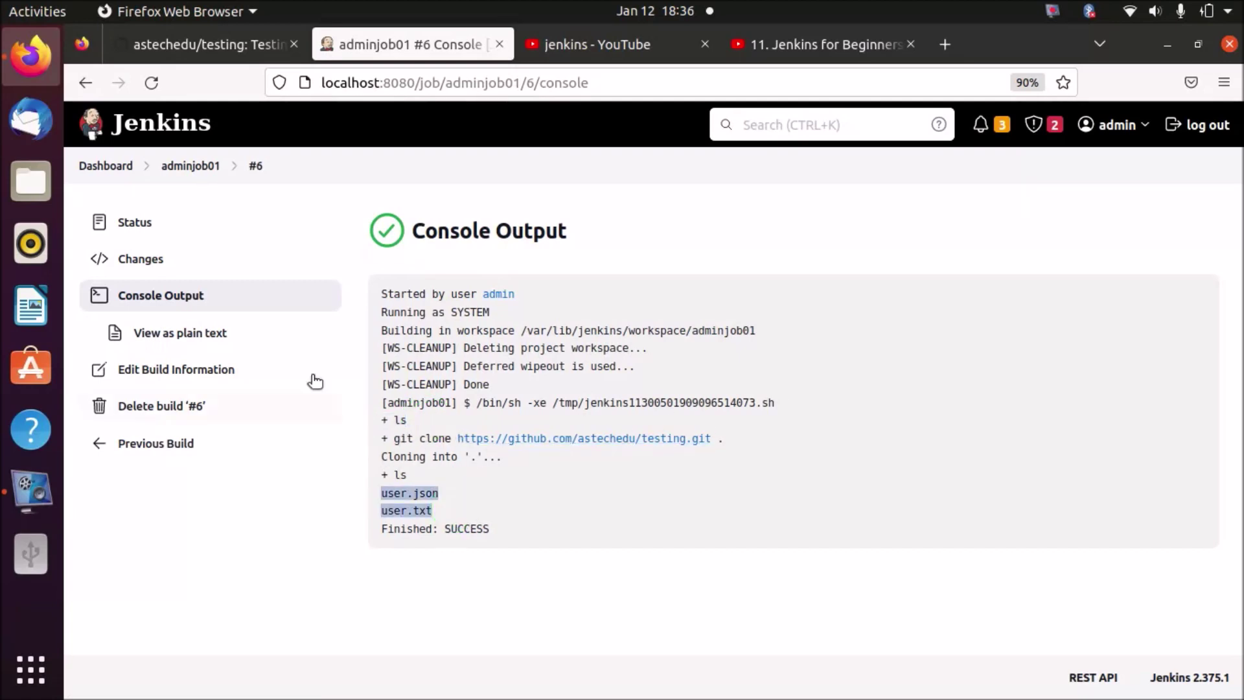
pyautogui.click(85, 82)
pyautogui.click(86, 82)
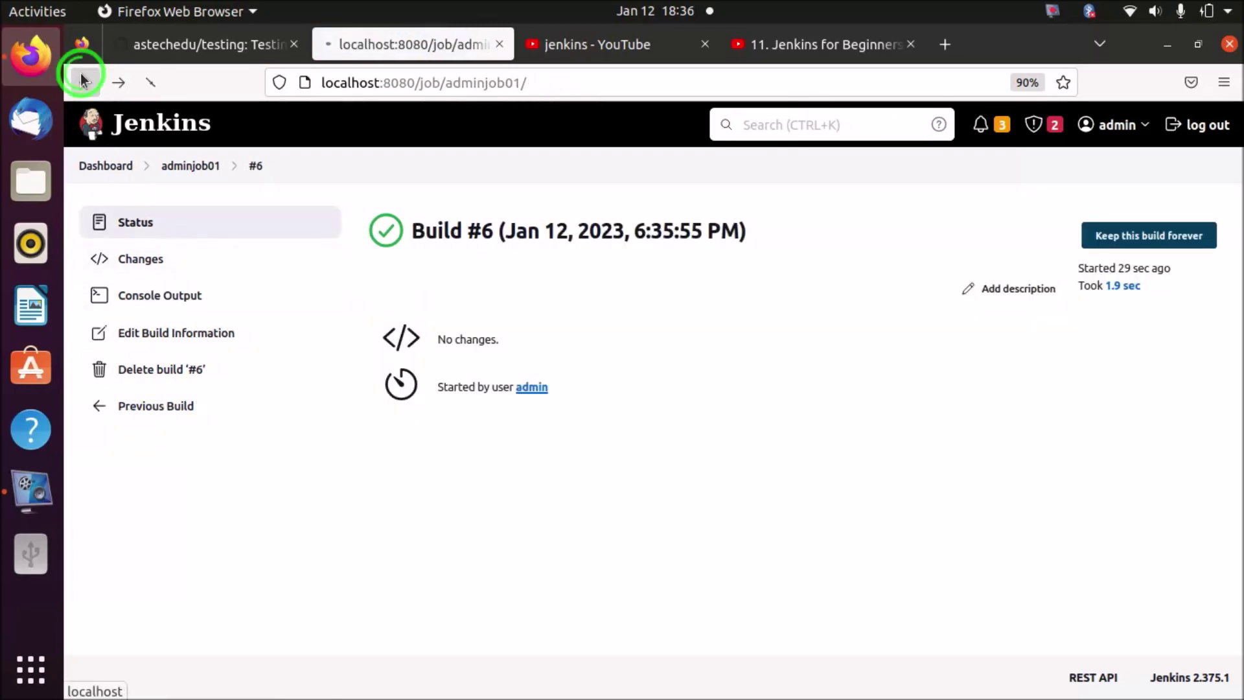
# - Open adminjob01's configuration and go to its build environment settings
pyautogui.scroll(-1, 718, 275)
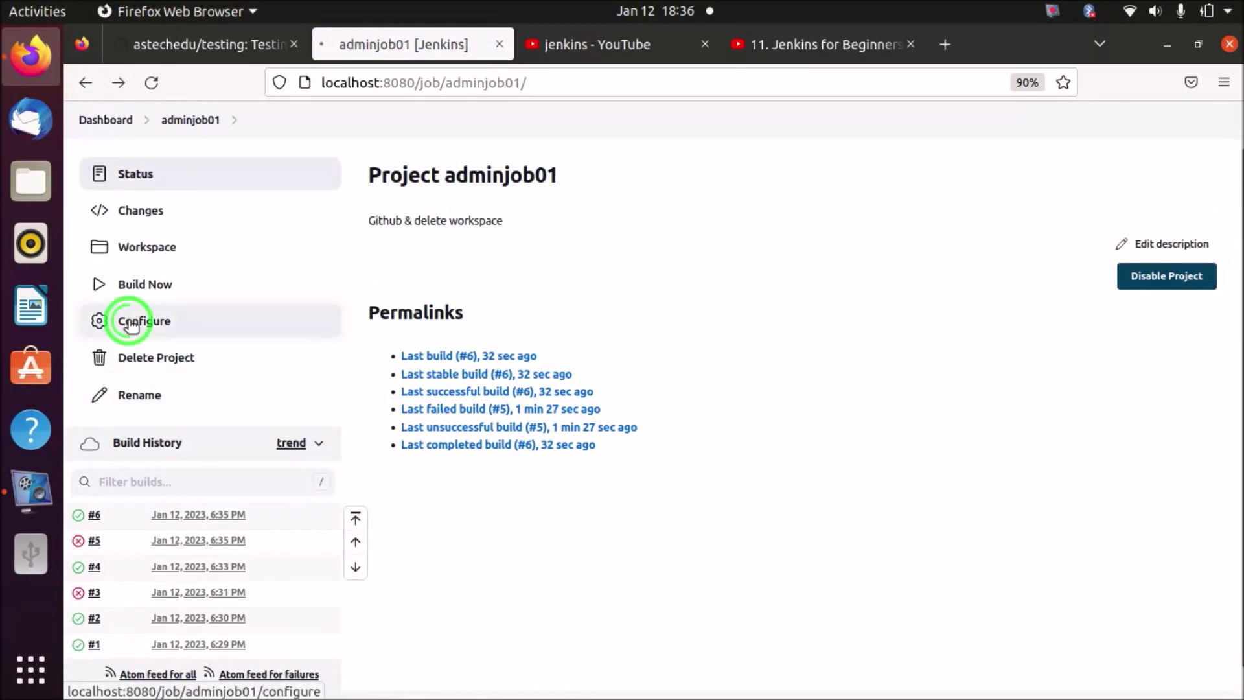
pyautogui.click(136, 321)
pyautogui.scroll(-5, 425, 311)
pyautogui.scroll(-6, 810, 239)
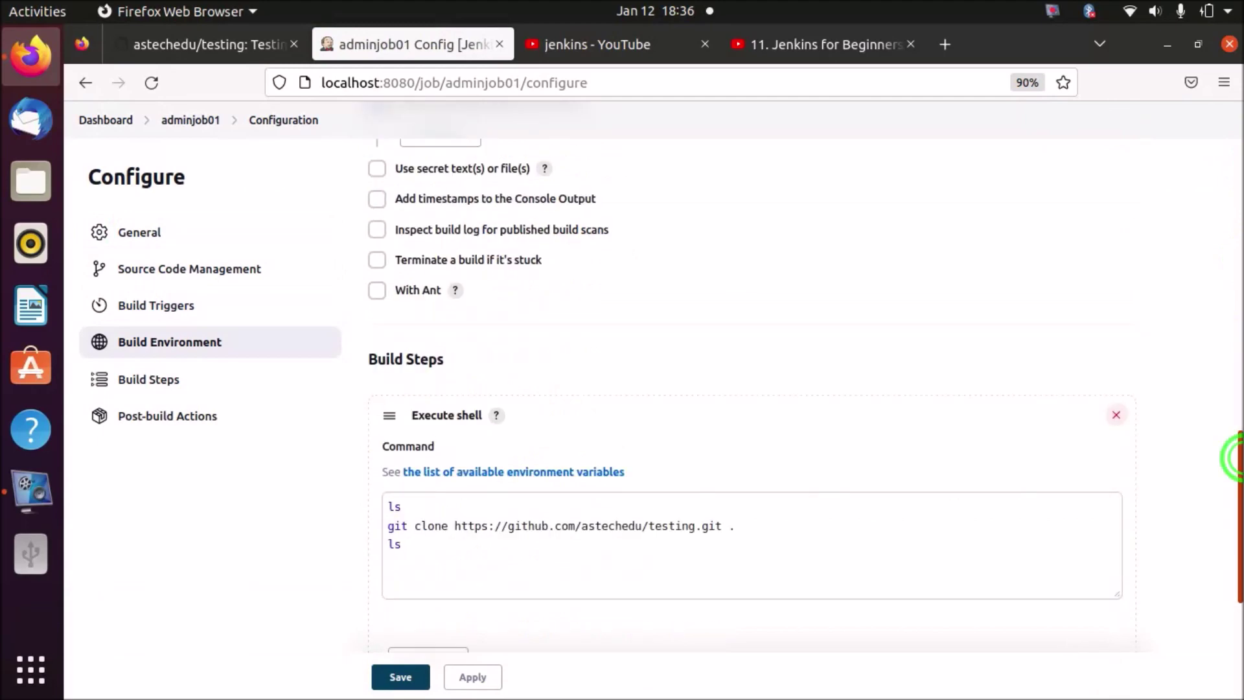
pyautogui.scroll(4, 810, 240)
pyautogui.scroll(-1, 810, 240)
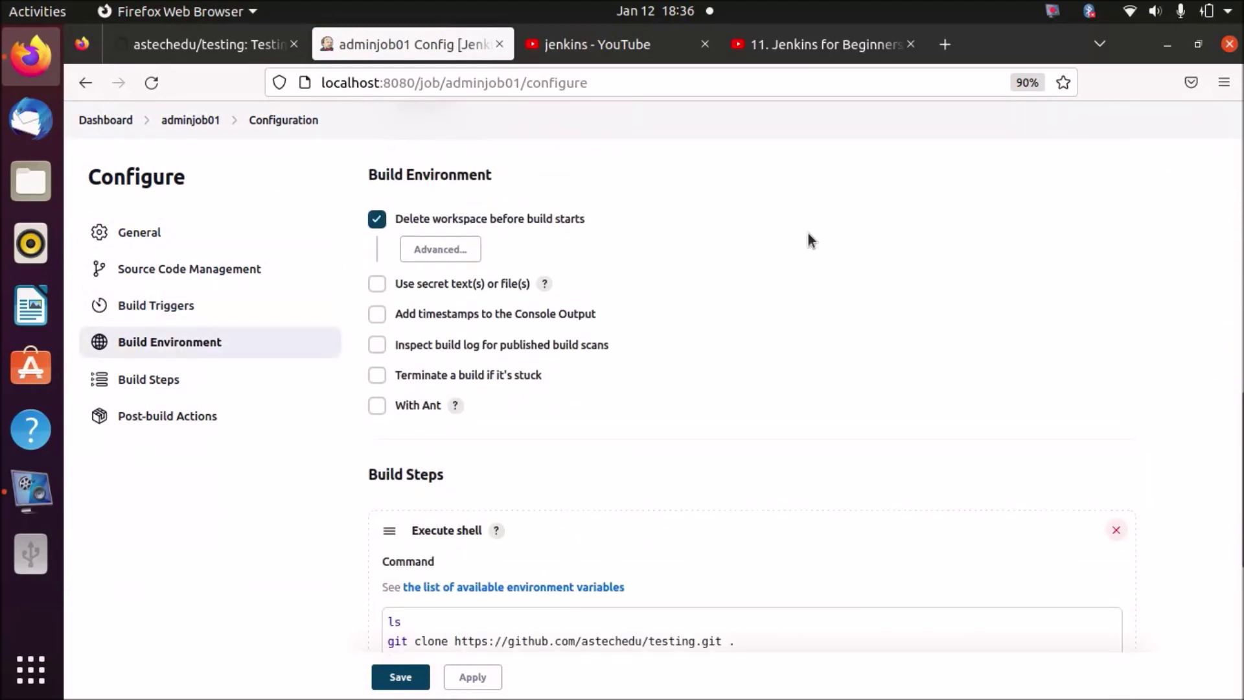
# - Turn off "Delete workspace before build starts" in adminjob01's build environment, and turn it back on
pyautogui.click(377, 220)
pyautogui.scroll(3, 1049, 267)
pyautogui.scroll(-1, 1211, 428)
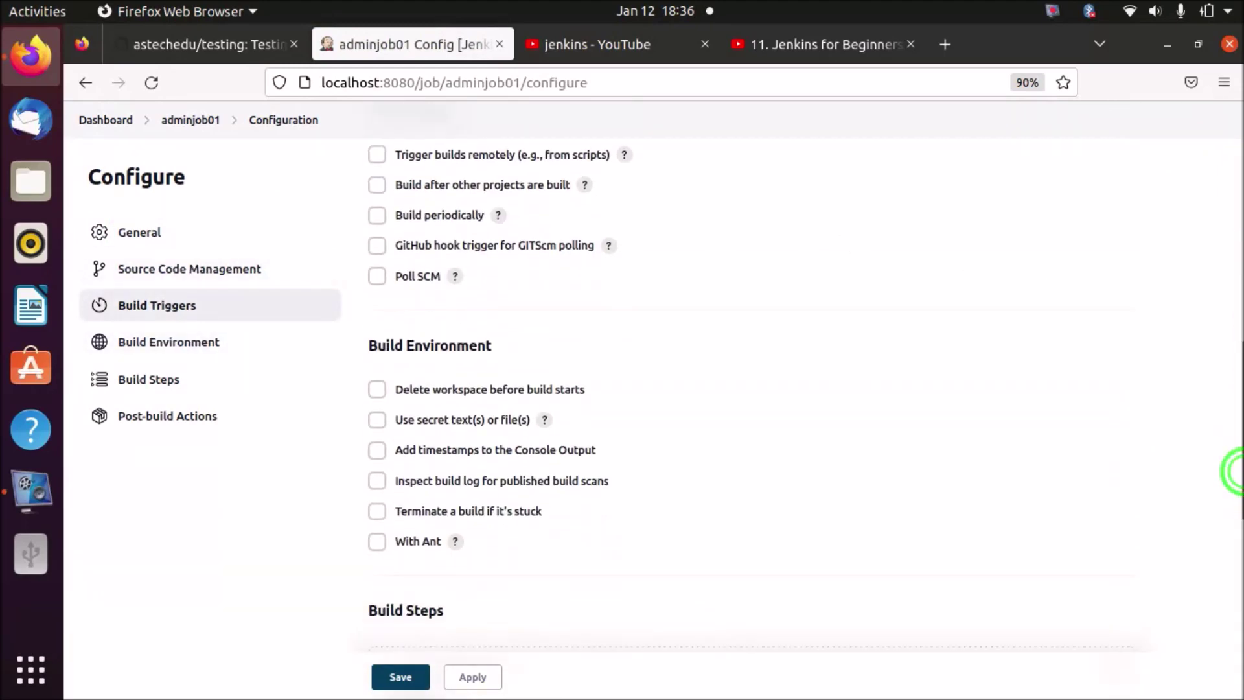
pyautogui.scroll(4, 878, 404)
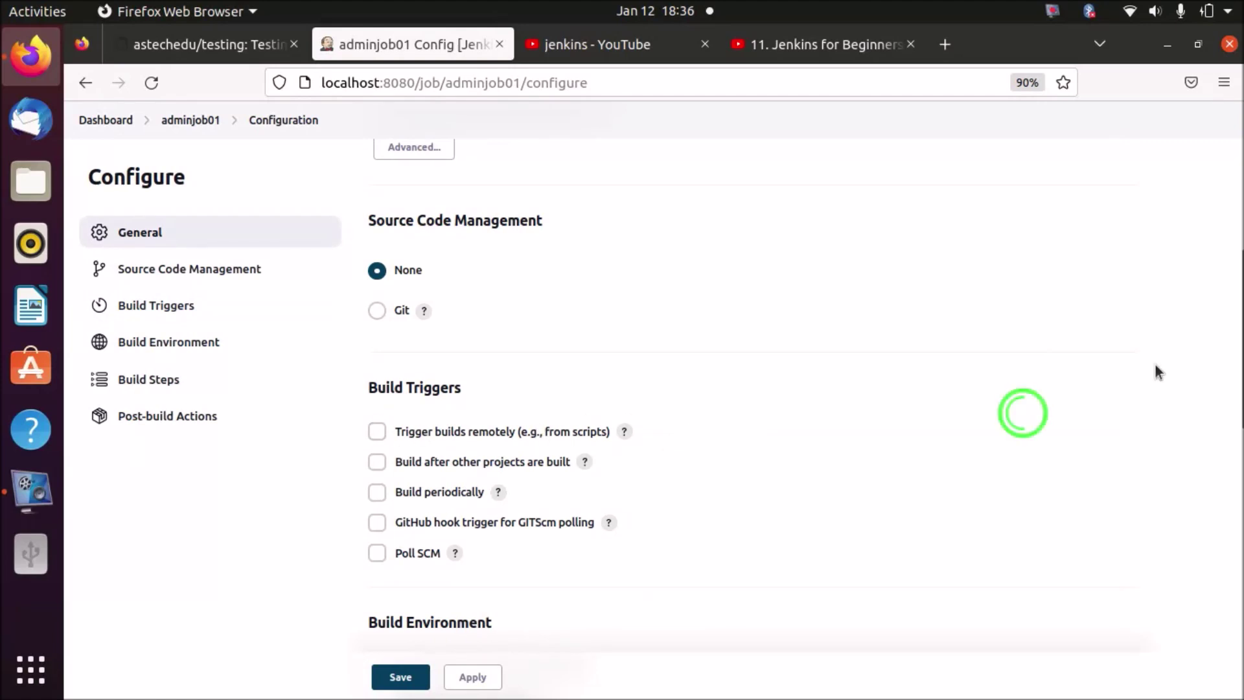
pyautogui.moveTo(1239, 350); pyautogui.dragTo(1239, 470)
pyautogui.click(377, 283)
# - Add the line "cat users.json" to the end of adminjob01's shell command and save the configuration
pyautogui.moveTo(1238, 405); pyautogui.dragTo(1239, 521)
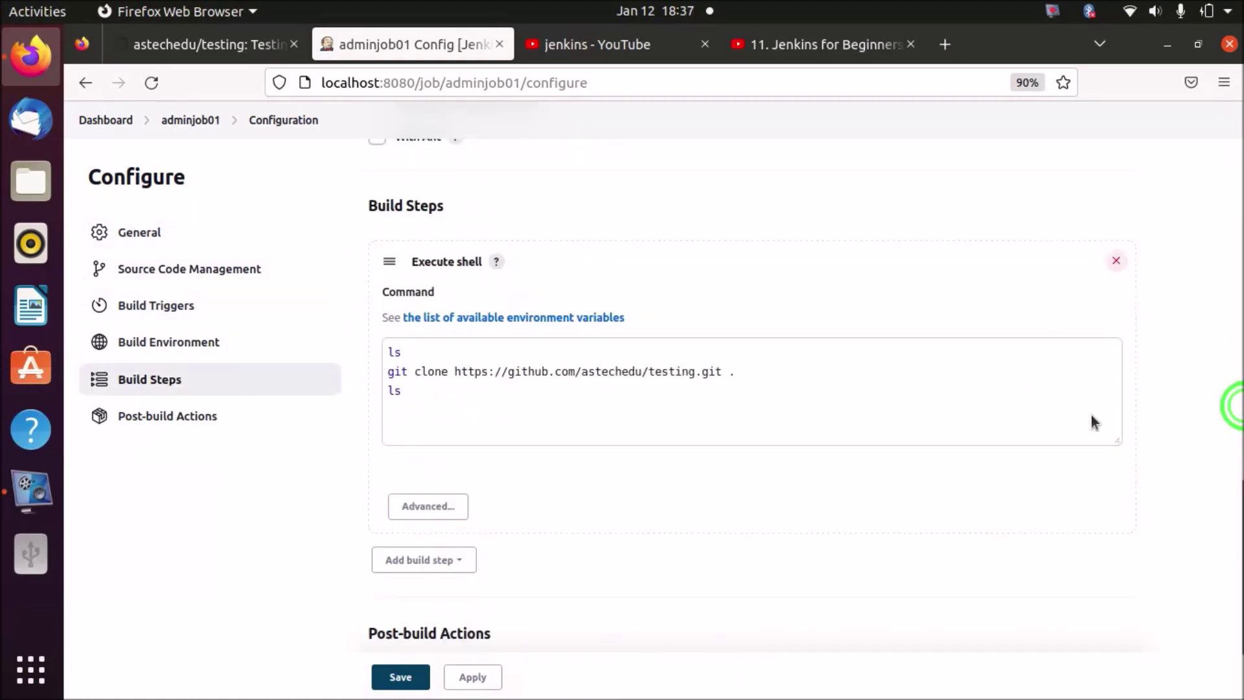
pyautogui.click(506, 417)
pyautogui.write('cat users')
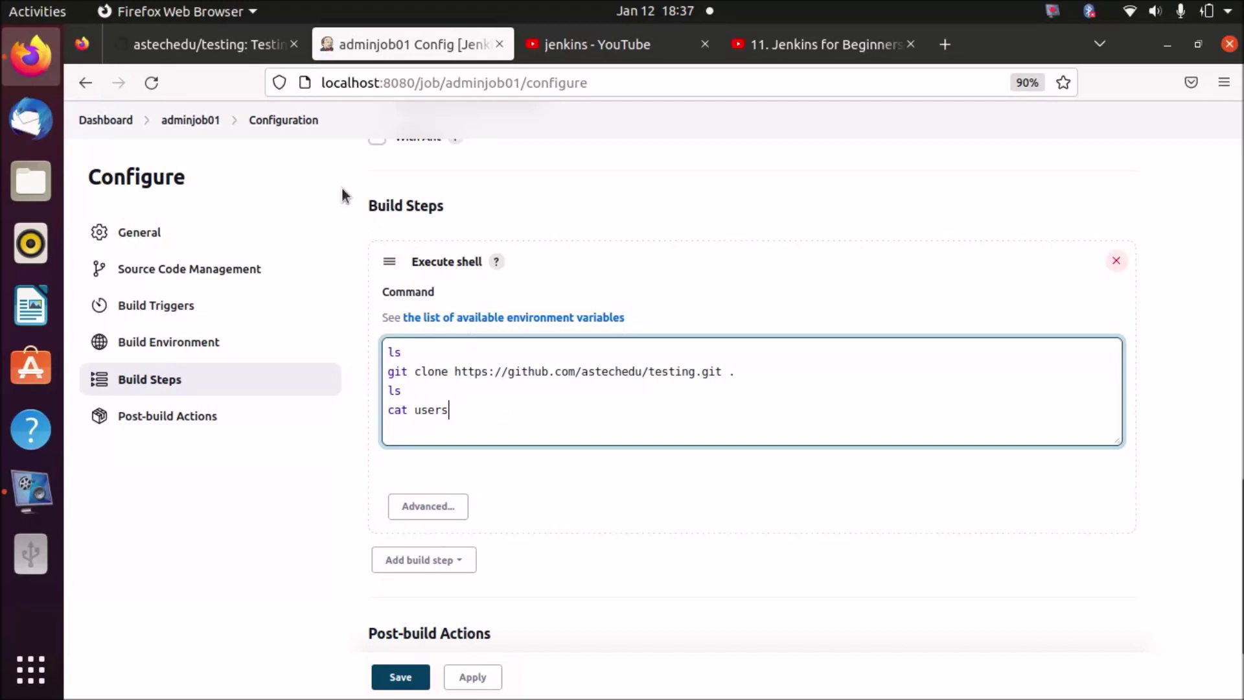
pyautogui.click(207, 44)
pyautogui.click(392, 45)
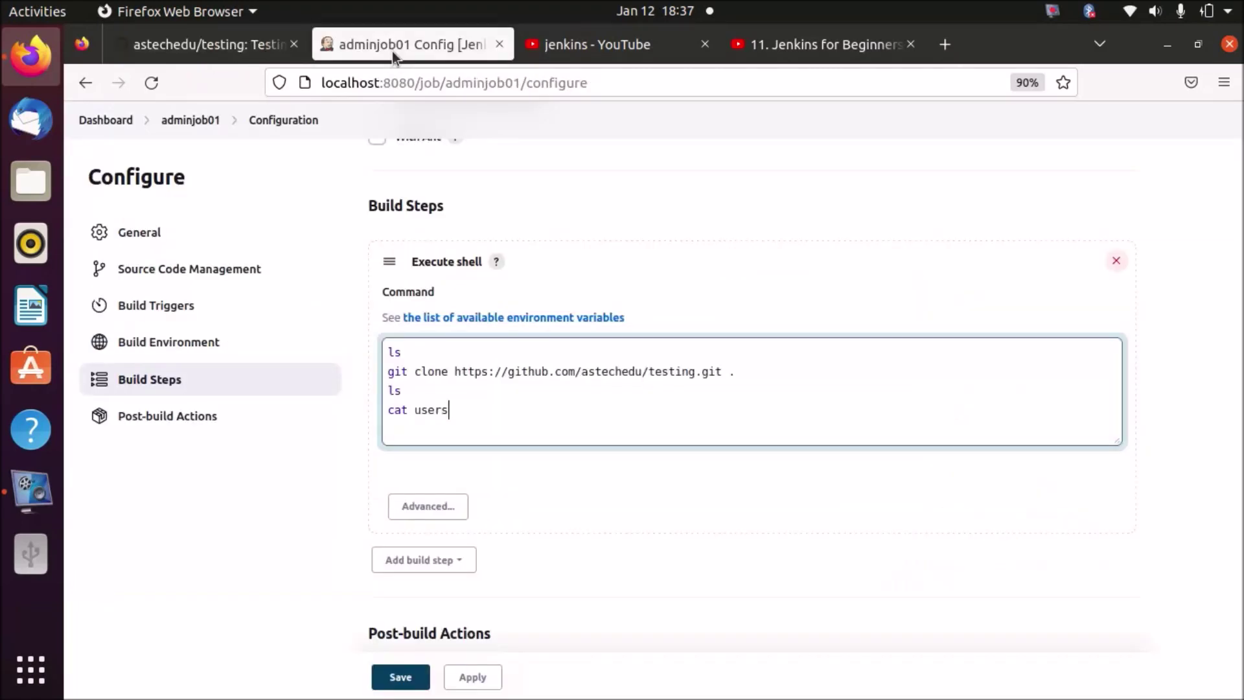
pyautogui.click(400, 676)
# - Build adminjob01, open build #7's console output, and highlight the cloned files, the cat users.json command and the error text
pyautogui.click(166, 332)
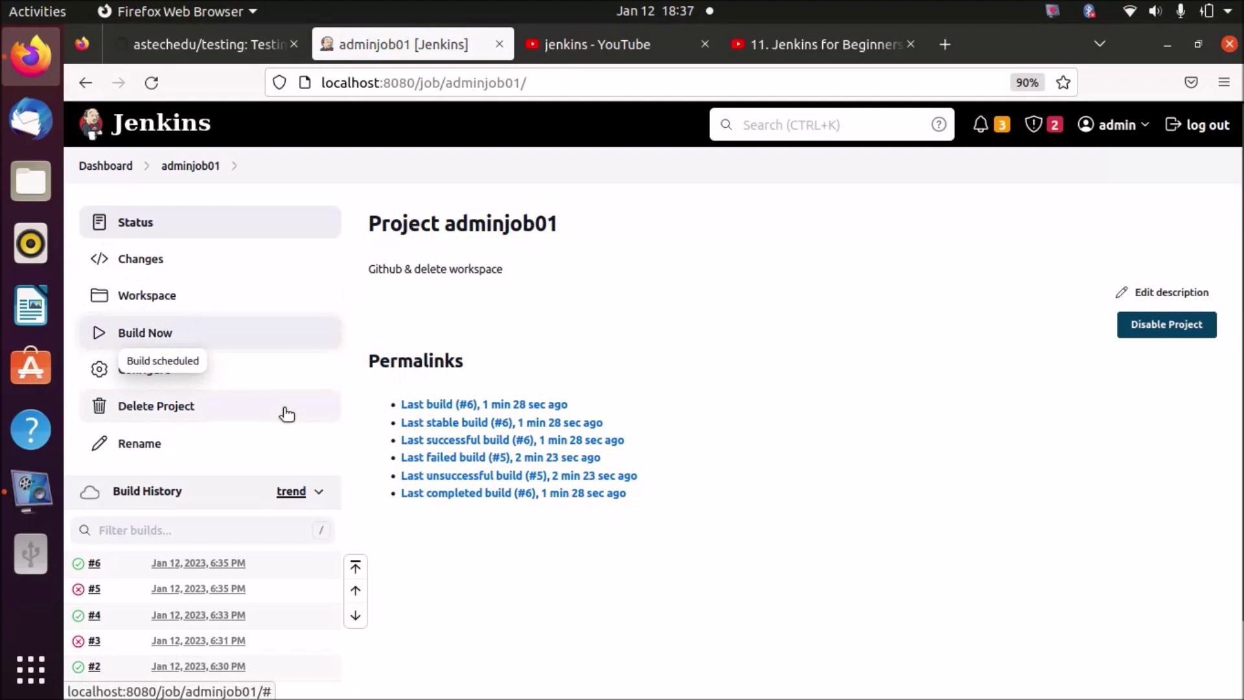
pyautogui.click(213, 563)
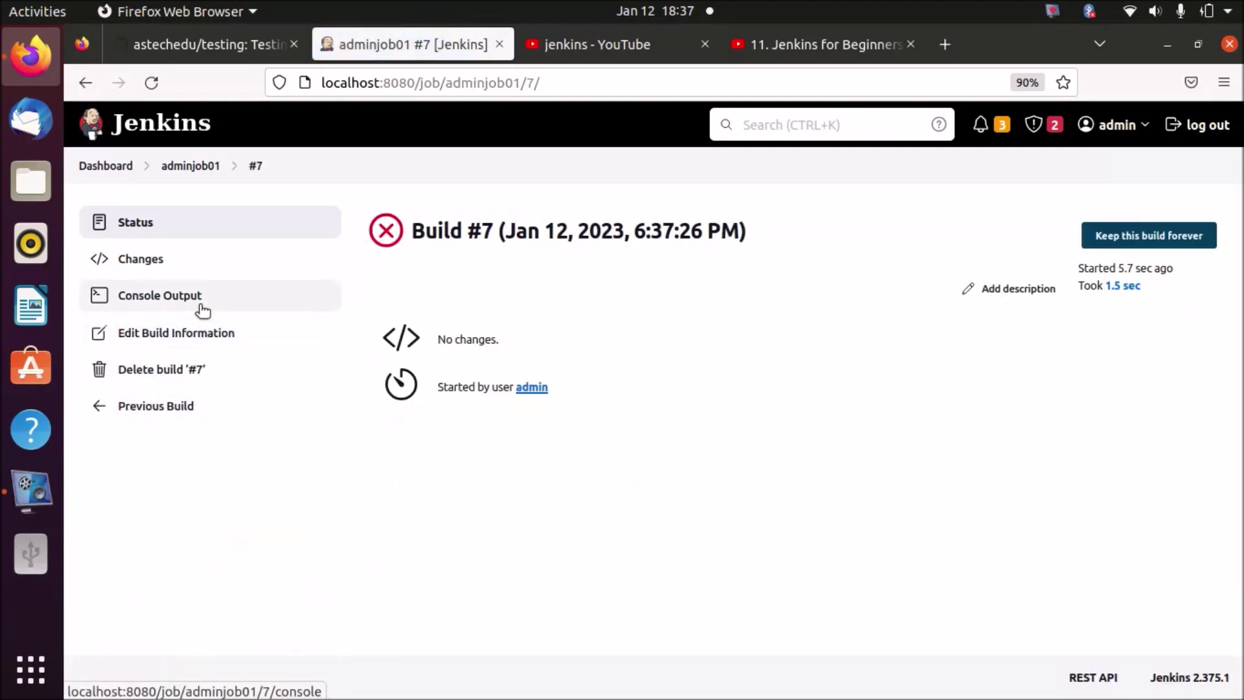
pyautogui.click(203, 297)
pyautogui.moveTo(434, 512); pyautogui.dragTo(374, 492)
pyautogui.moveTo(484, 529); pyautogui.dragTo(389, 529)
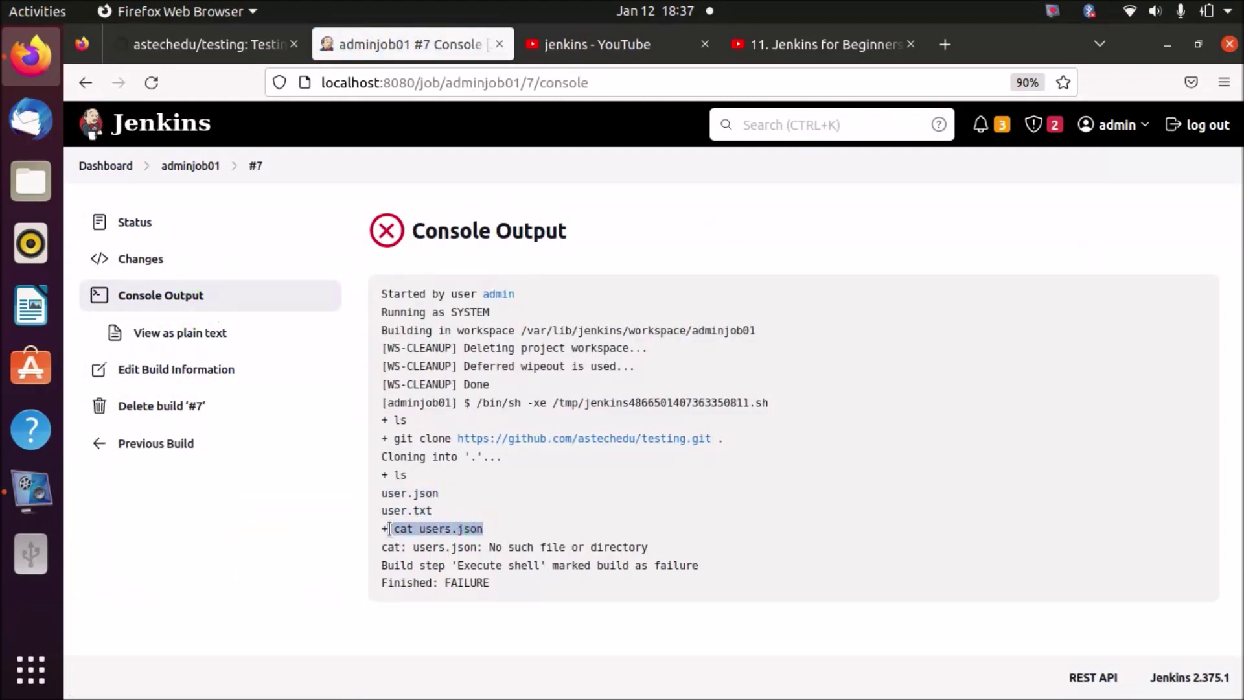
pyautogui.moveTo(498, 547); pyautogui.dragTo(655, 544)
pyautogui.click(656, 544)
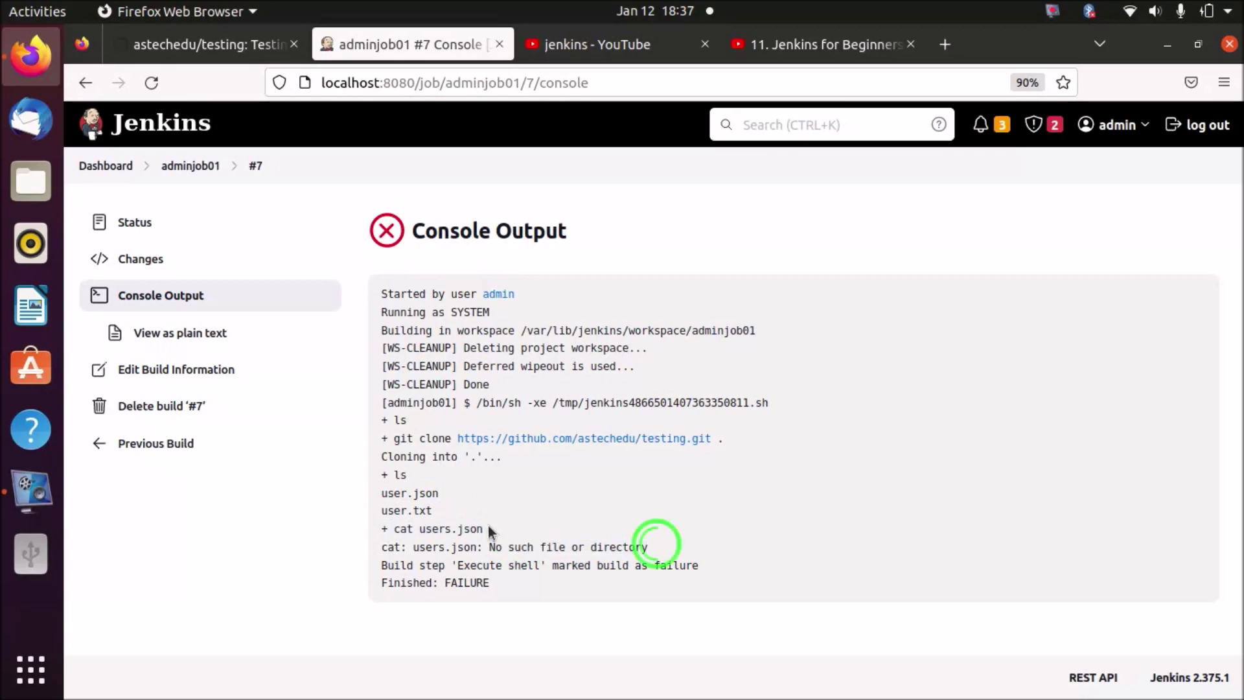
pyautogui.click(370, 484)
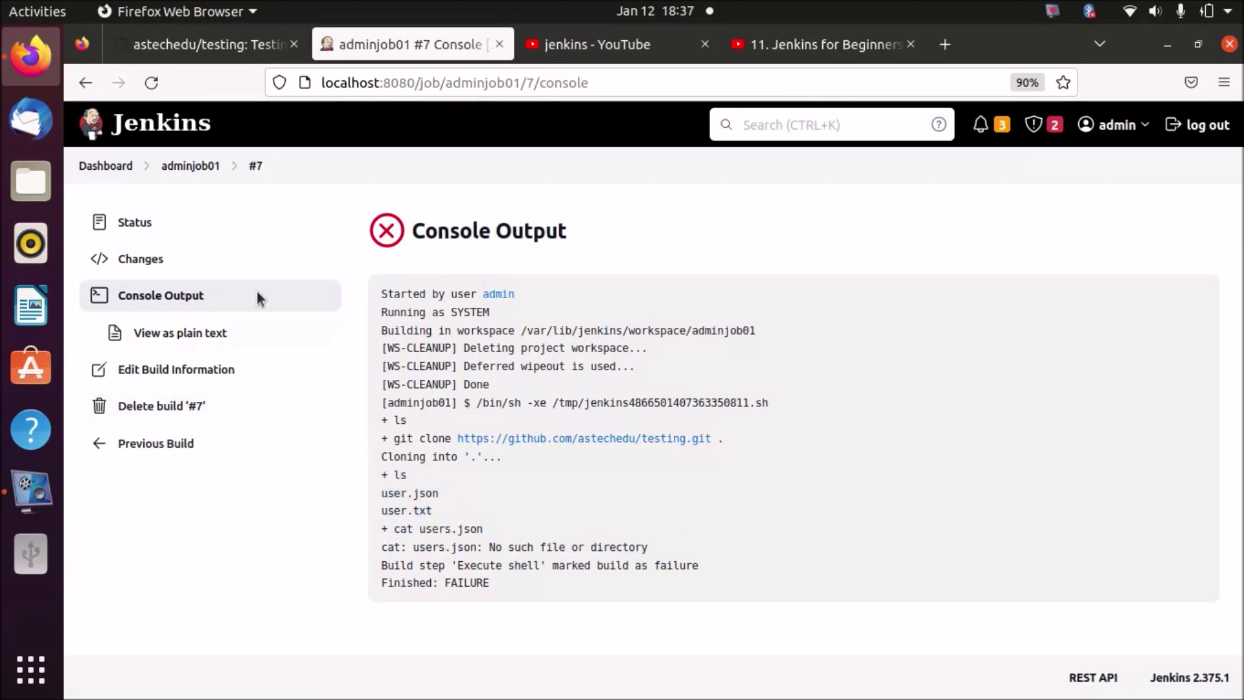
# - Correct the cat command in adminjob01's shell step to "cat user.json" and save the configuration
pyautogui.click(85, 82)
pyautogui.click(167, 366)
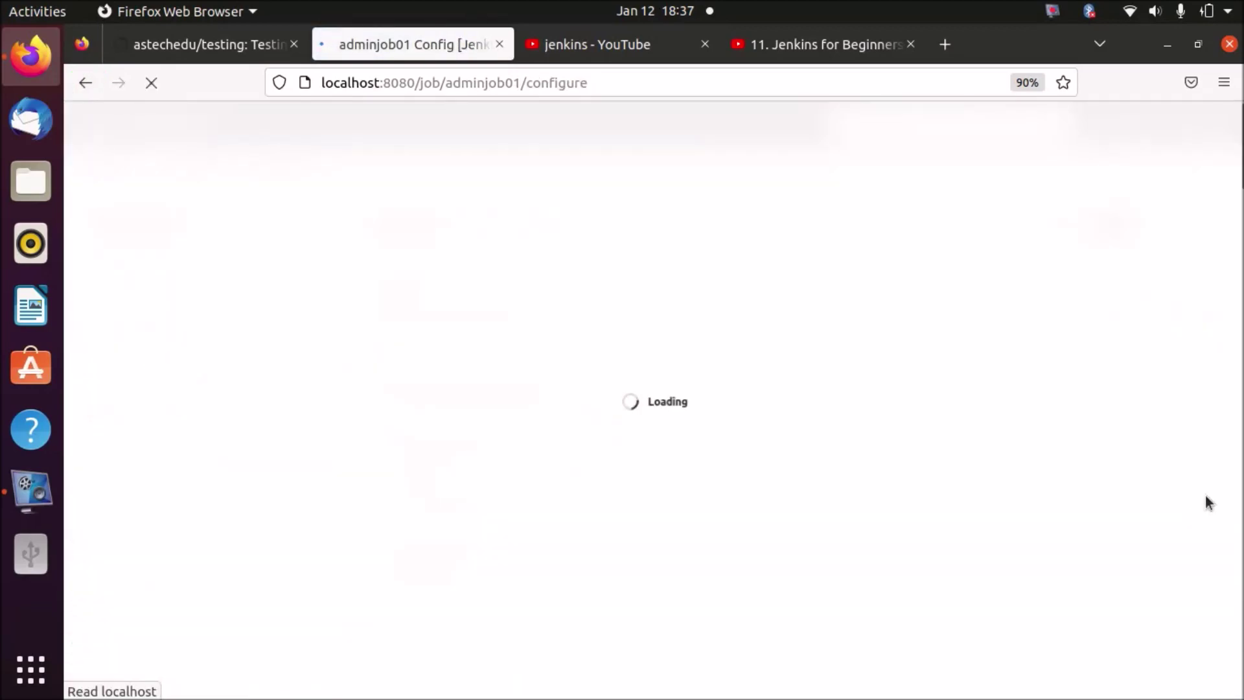
pyautogui.scroll(-15, 1212, 506)
pyautogui.click(447, 317)
pyautogui.press('BackSpace')
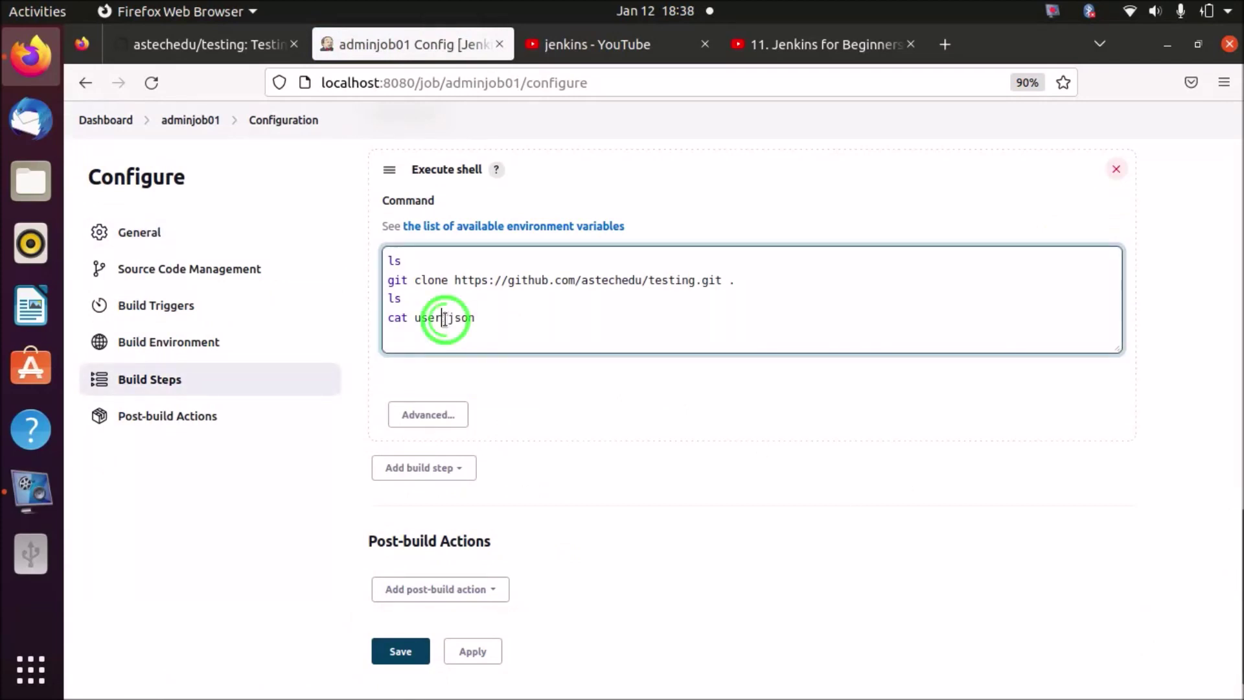
pyautogui.click(400, 651)
# - Build adminjob01 again, open build #8's console output, and highlight the cloning message, the file list and the printed JSON contents
pyautogui.click(171, 335)
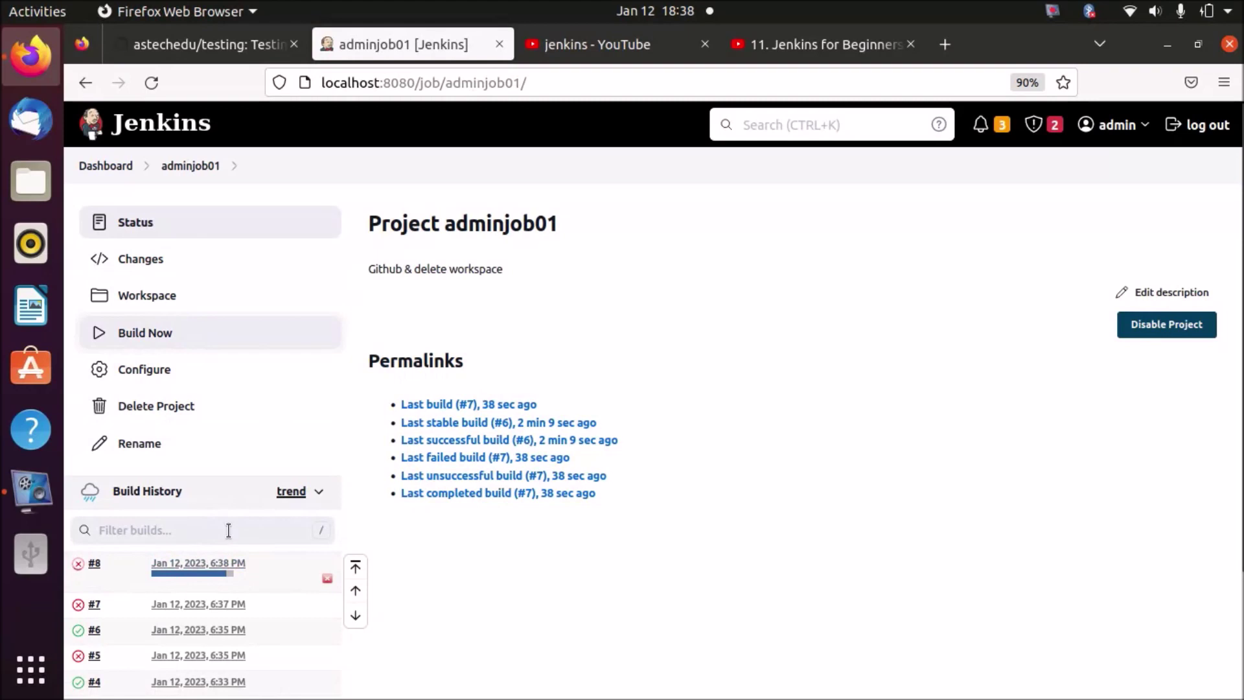
pyautogui.click(217, 563)
pyautogui.click(183, 298)
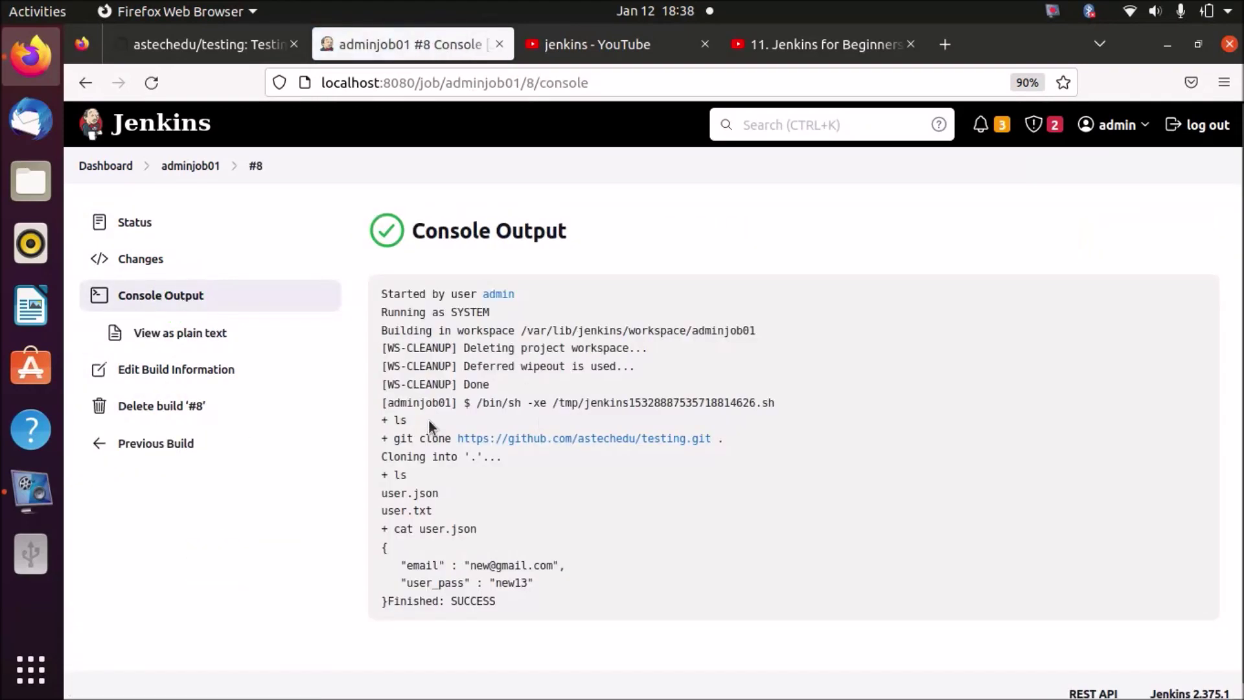
pyautogui.moveTo(497, 454); pyautogui.dragTo(386, 456)
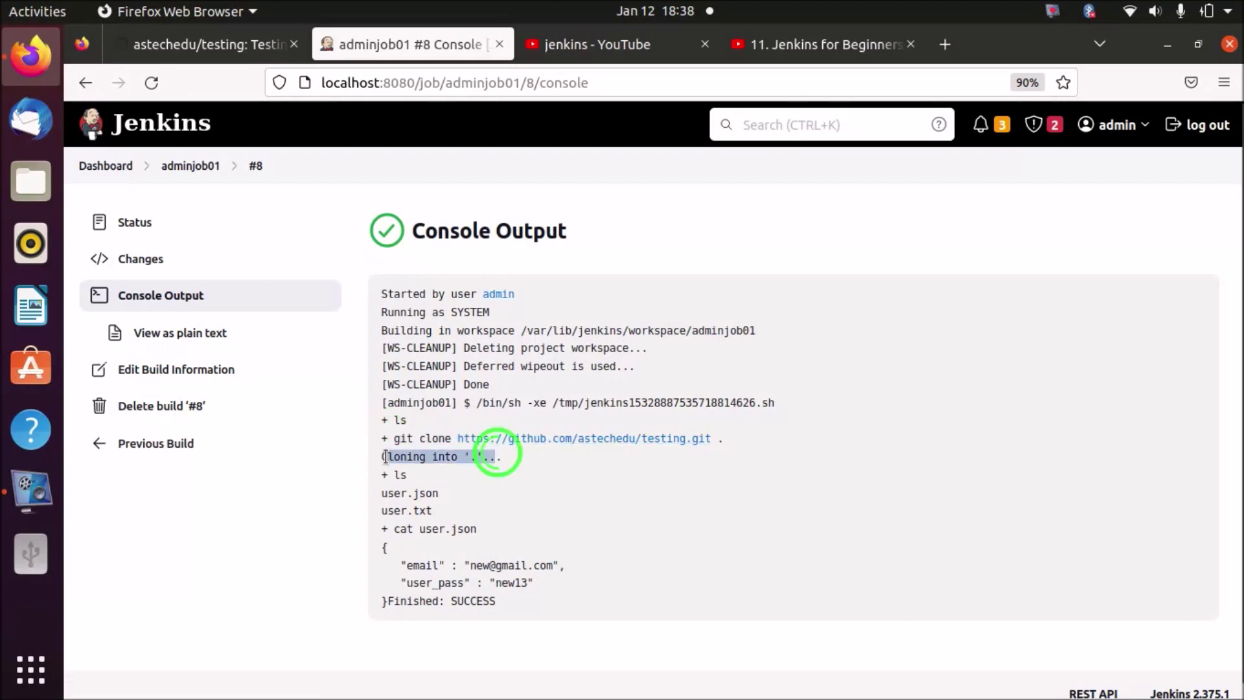
pyautogui.moveTo(434, 513); pyautogui.dragTo(375, 495)
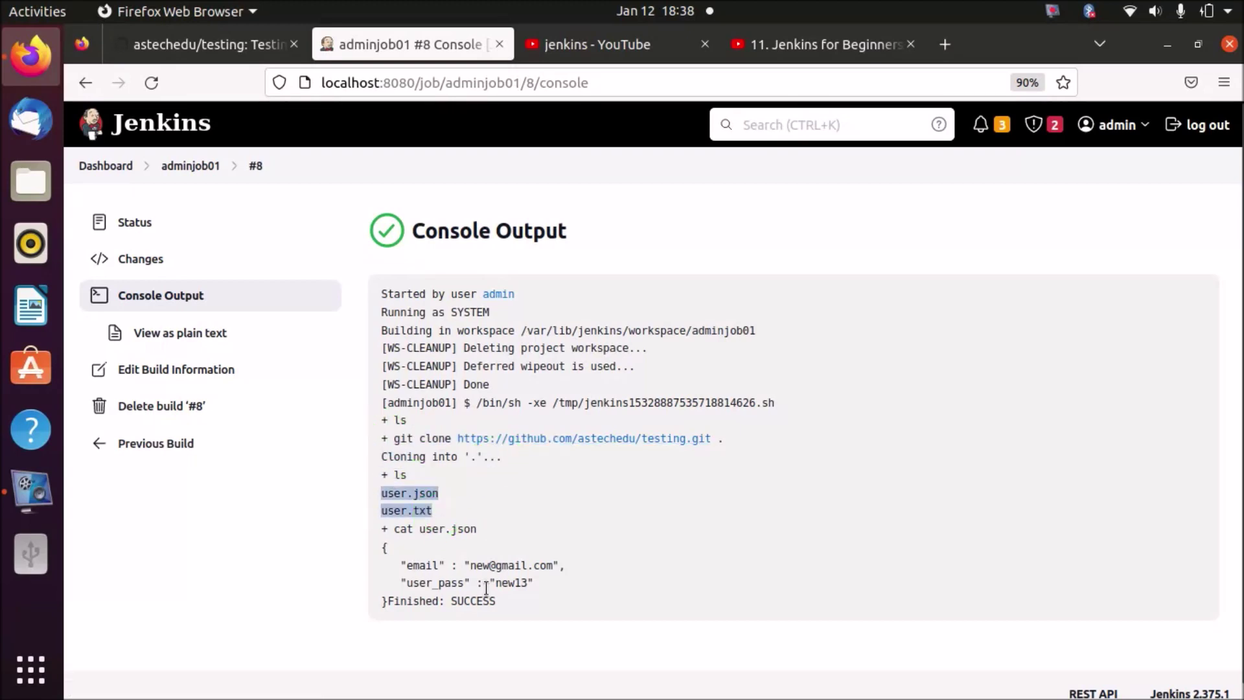
pyautogui.moveTo(548, 584); pyautogui.dragTo(493, 565)
pyautogui.moveTo(387, 601); pyautogui.dragTo(380, 547)
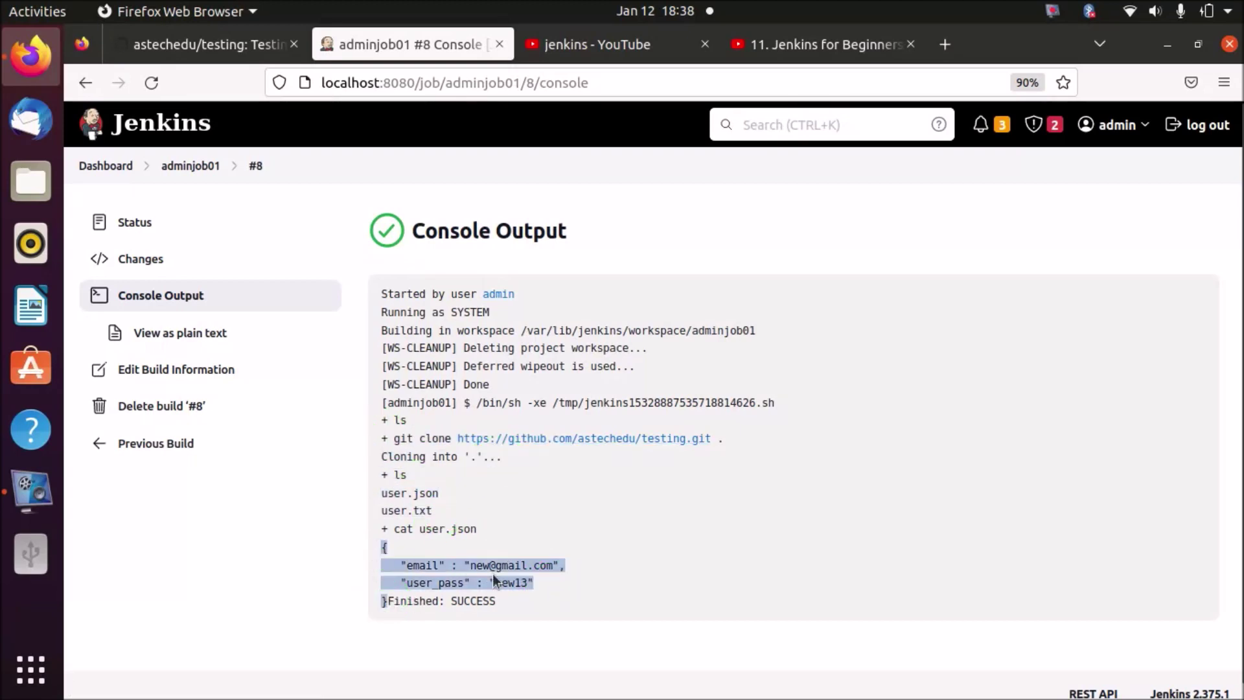
# - Open user.json in the GitHub testing repository, compare its contents with build #8's console output, and return to the Jenkins dashboard
pyautogui.click(214, 44)
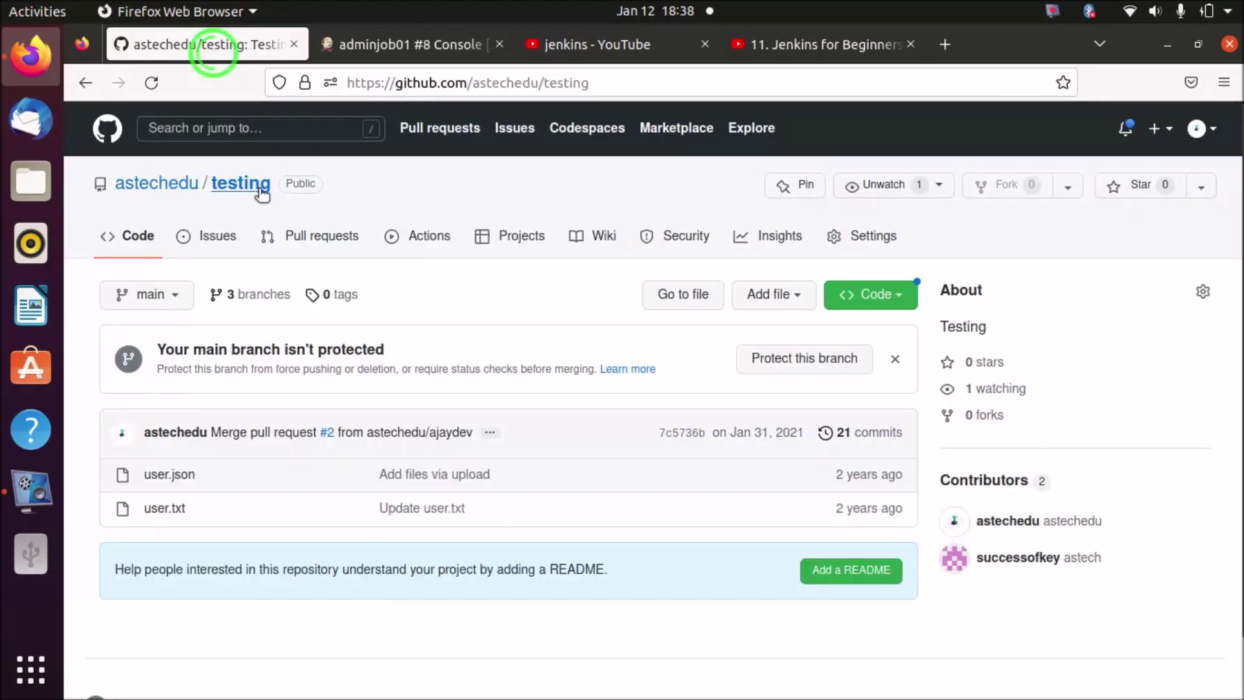
pyautogui.click(168, 475)
pyautogui.moveTo(208, 538); pyautogui.dragTo(153, 487)
pyautogui.click(344, 528)
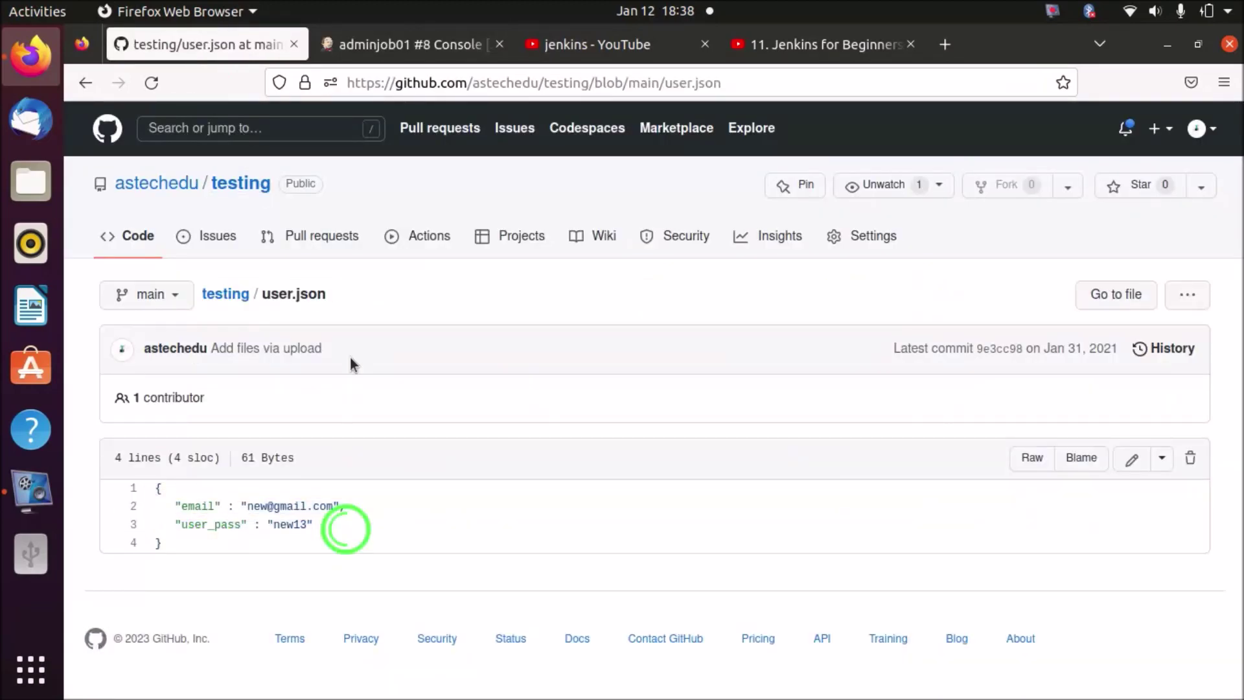
pyautogui.click(390, 58)
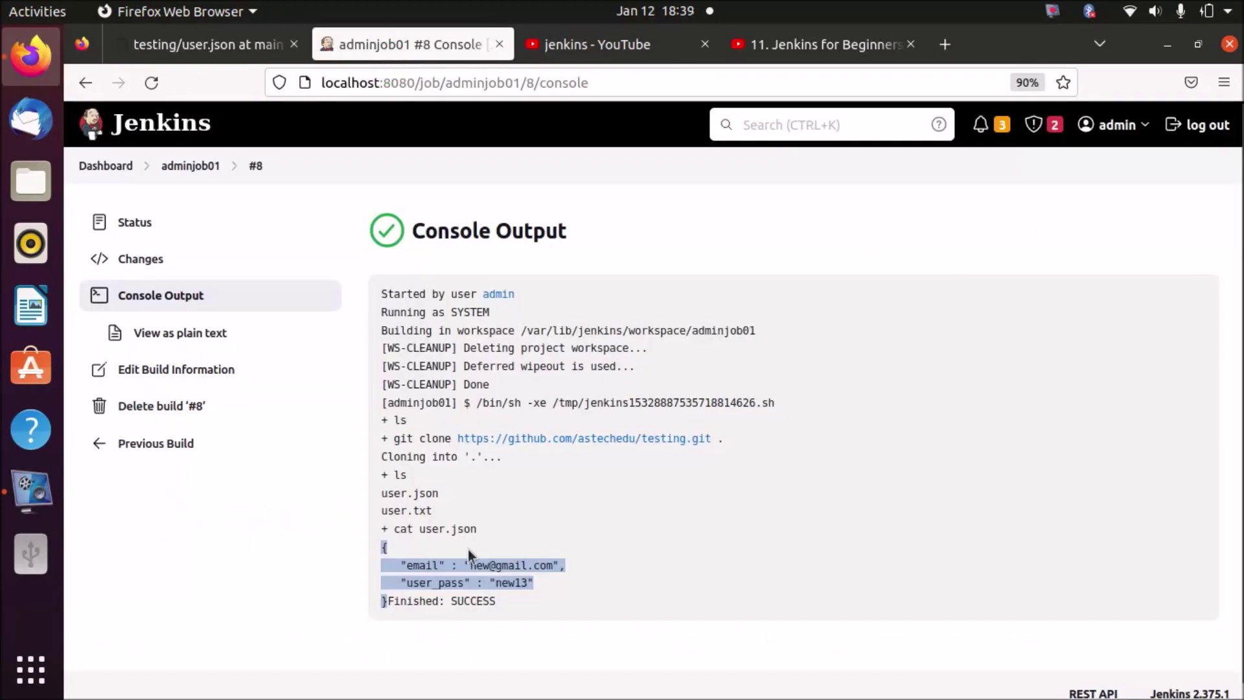
pyautogui.click(107, 166)
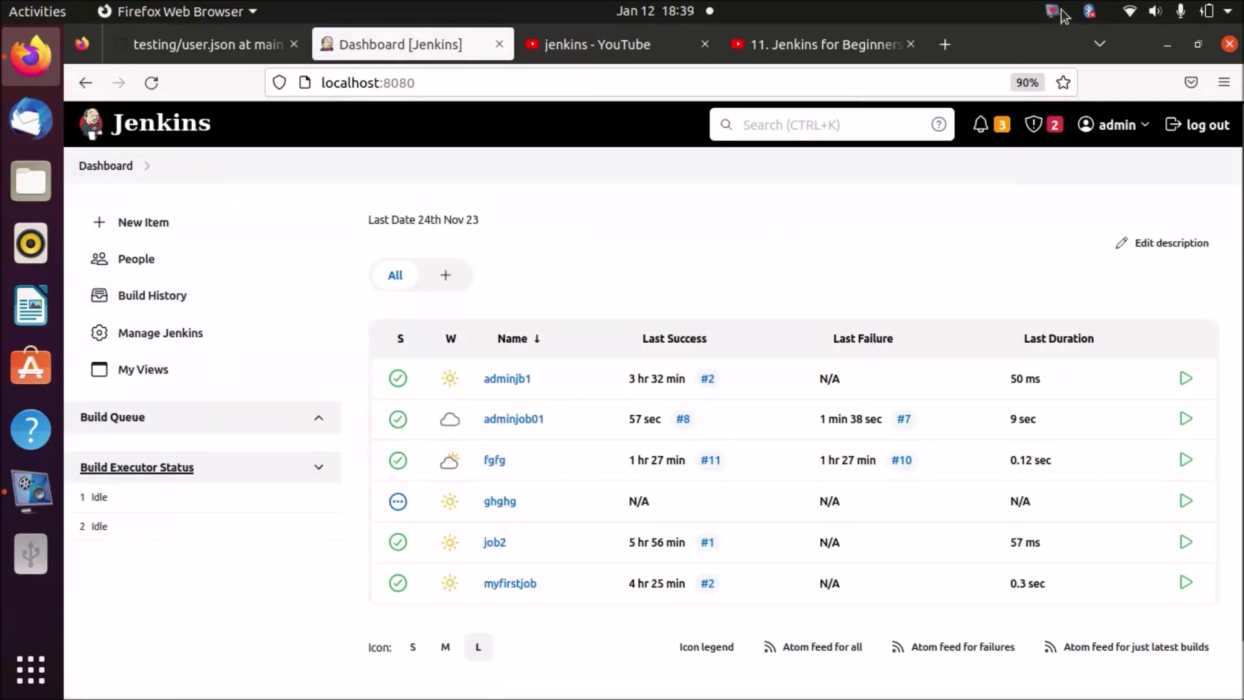
pyautogui.click(1053, 11)
pyautogui.click(1027, 133)
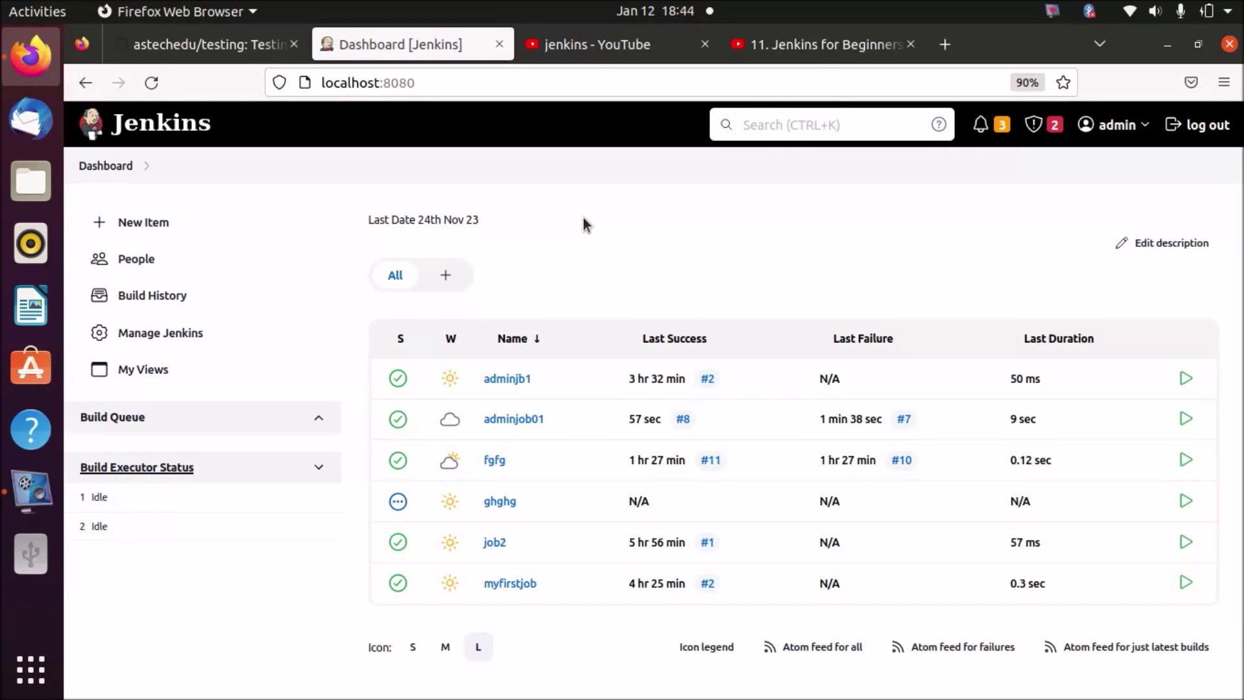
# - Create a new freestyle project named githubplugin01
pyautogui.click(146, 220)
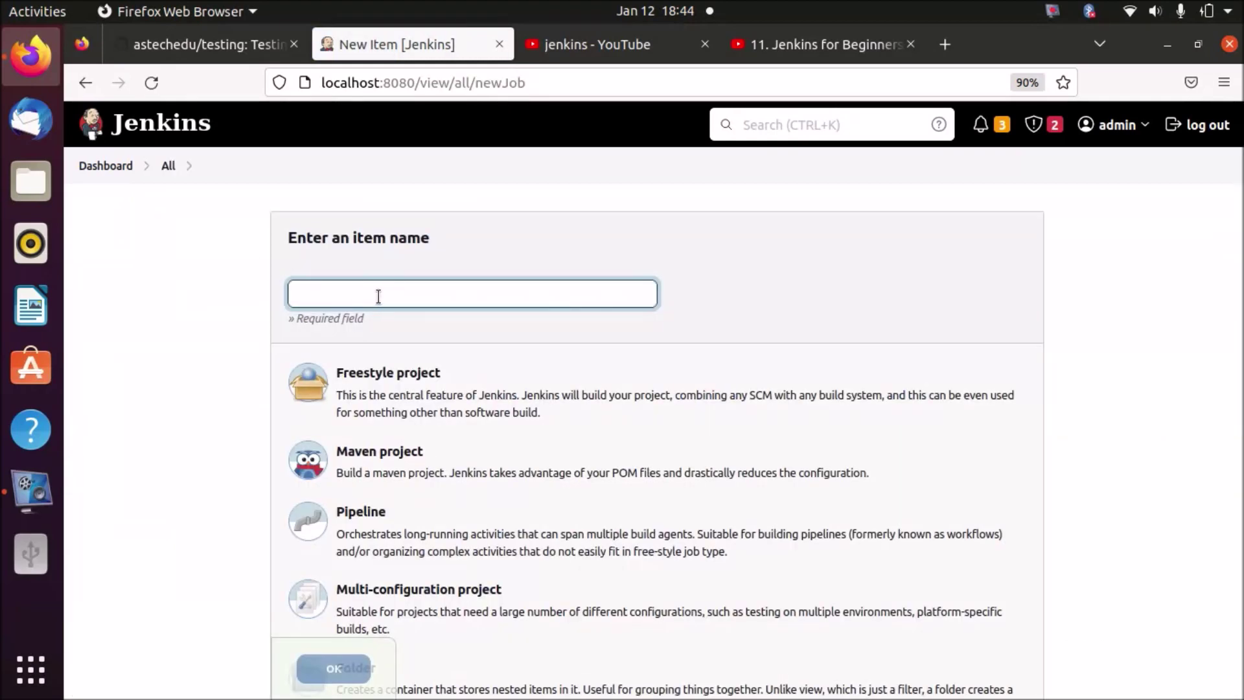
pyautogui.write('ubi')
pyautogui.press('BackSpace')
pyautogui.press('BackSpace')
pyautogui.press('BackSpace')
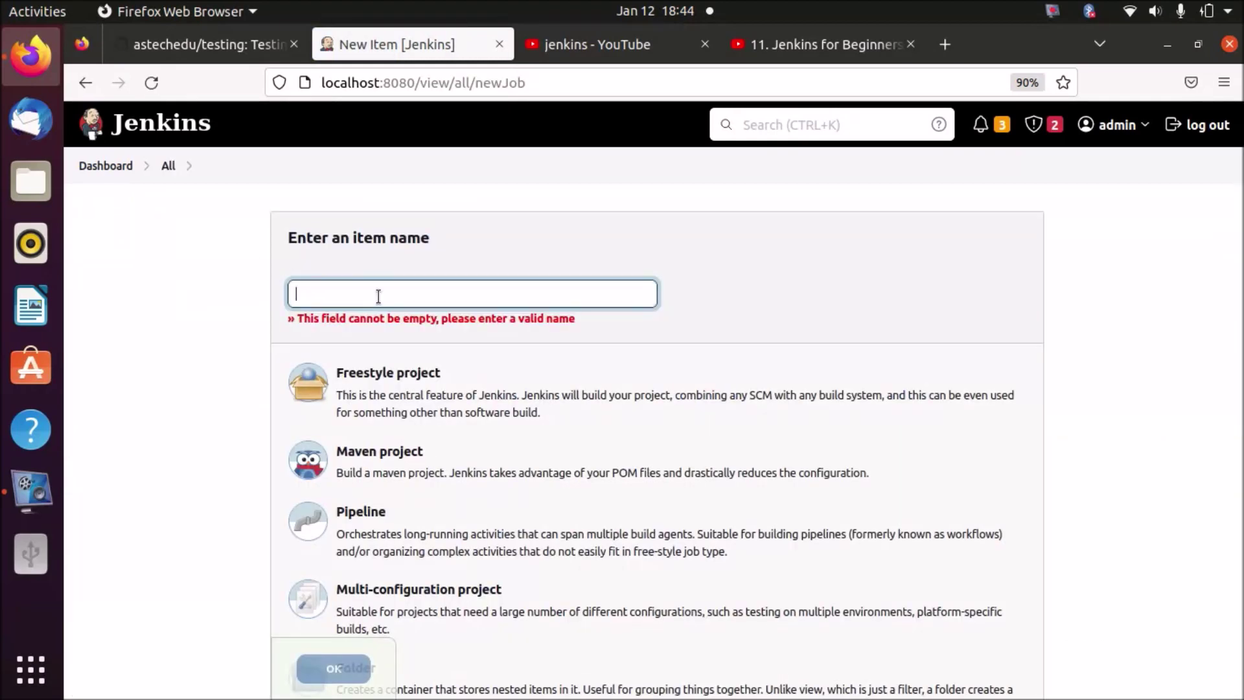
pyautogui.write('githubplugin01')
pyautogui.click(462, 403)
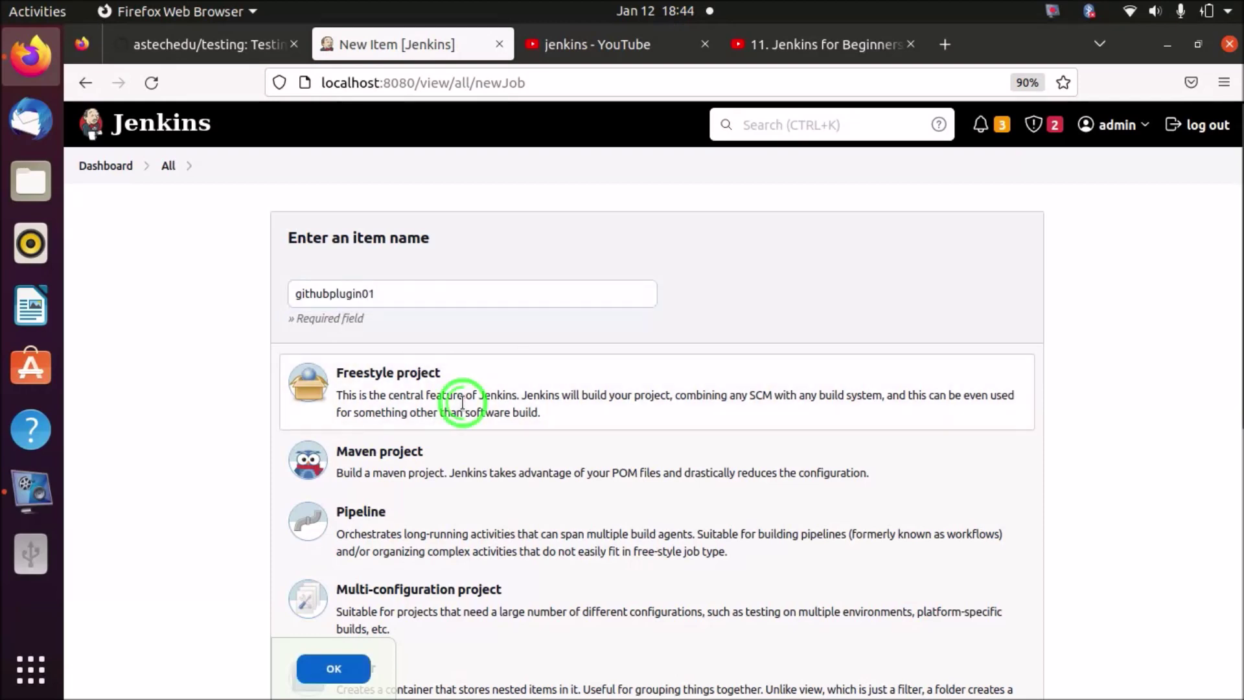
pyautogui.click(345, 669)
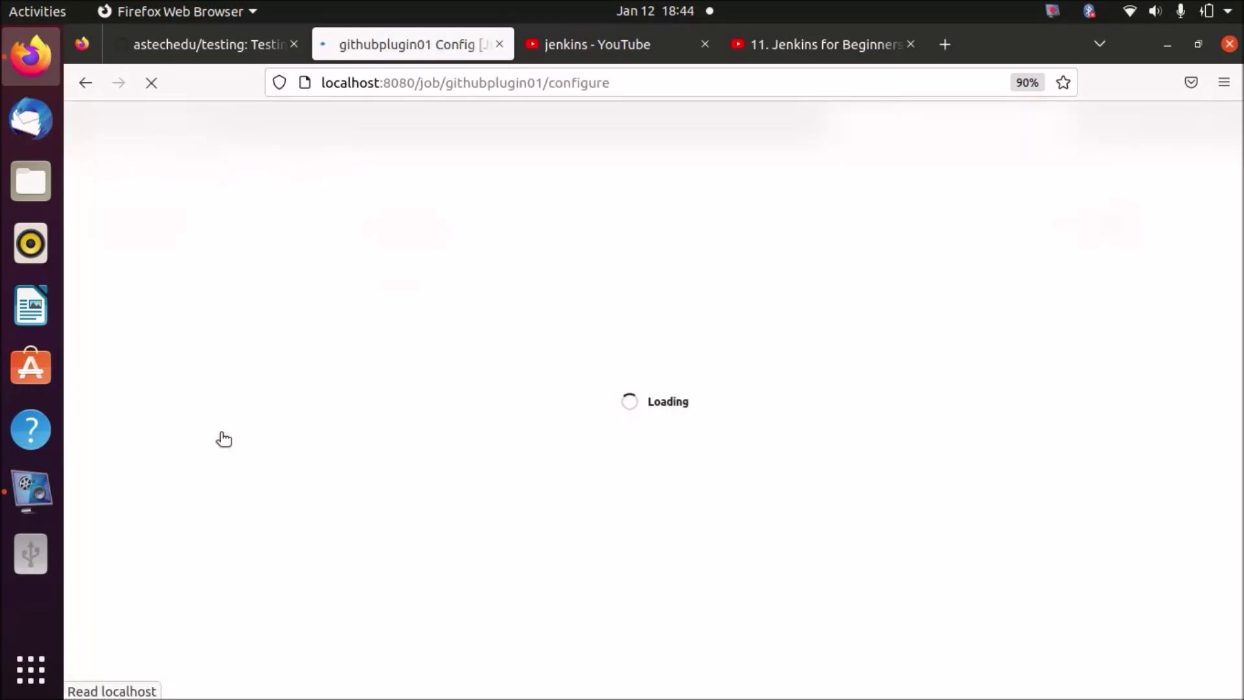
# - Enter "Github plugin" as the description of githubplugin01
pyautogui.click(379, 324)
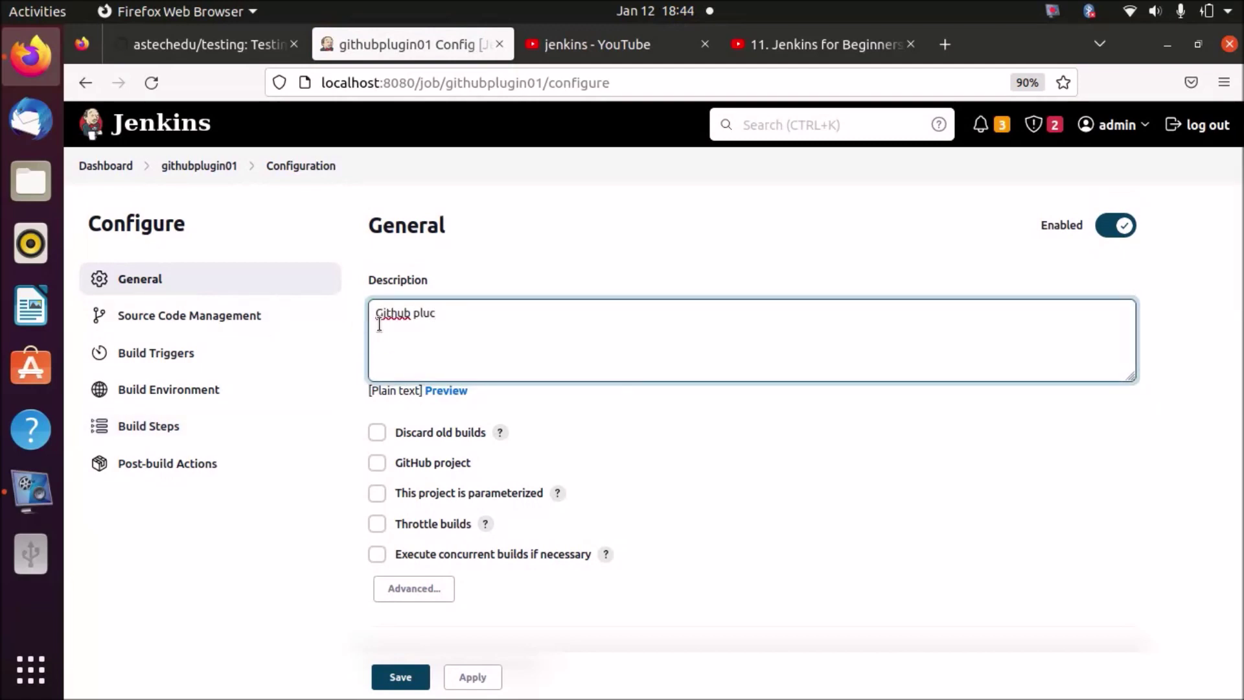
pyautogui.click(435, 352)
pyautogui.click(1147, 286)
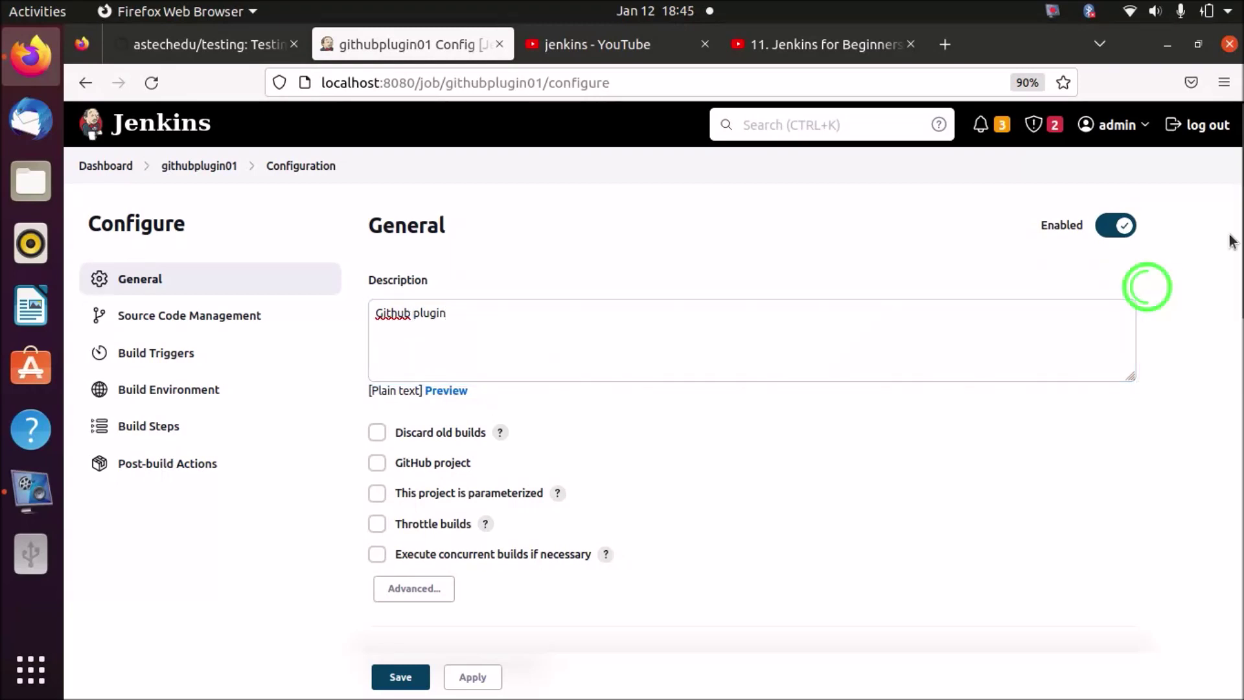
# - Add an Execute shell build step to githubplugin01 with ls as the first line of its command
pyautogui.scroll(-5, 1147, 286)
pyautogui.moveTo(1234, 324); pyautogui.dragTo(1234, 551)
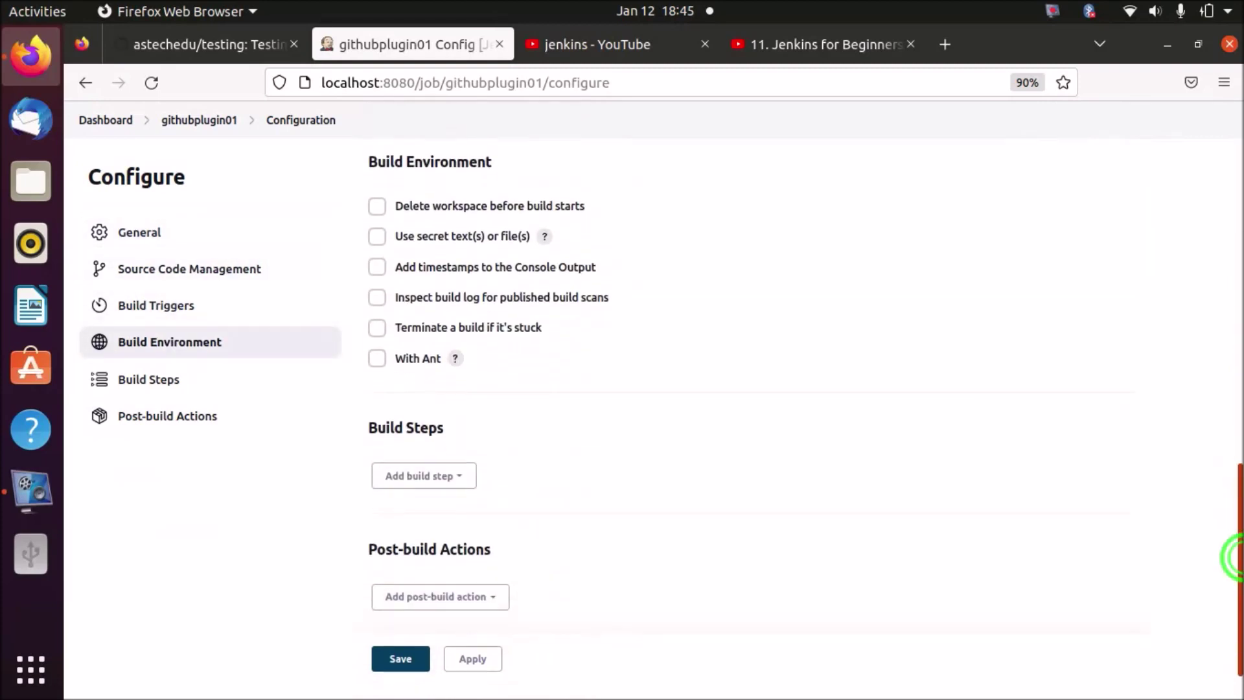
pyautogui.click(425, 478)
pyautogui.click(437, 552)
pyautogui.click(466, 578)
pyautogui.write('ec')
pyautogui.scroll(-5, 1230, 445)
pyautogui.scroll(3, 1231, 561)
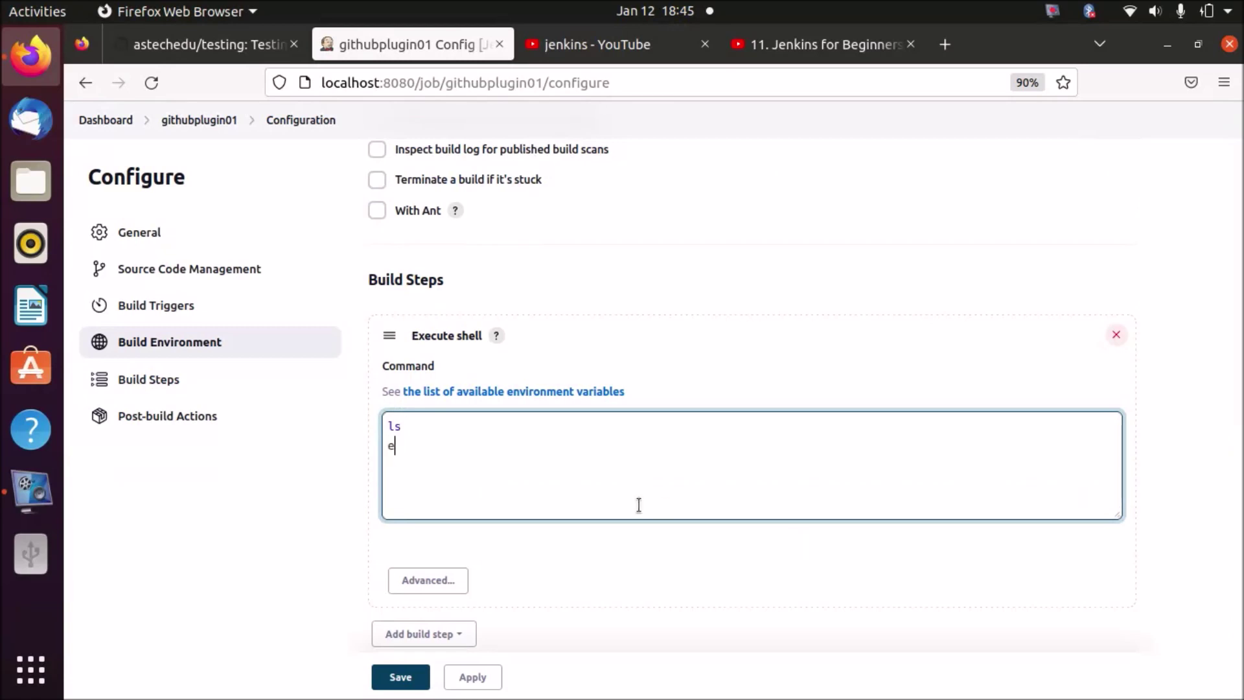
# - Save githubplugin01's configuration and run its first build
pyautogui.click(392, 676)
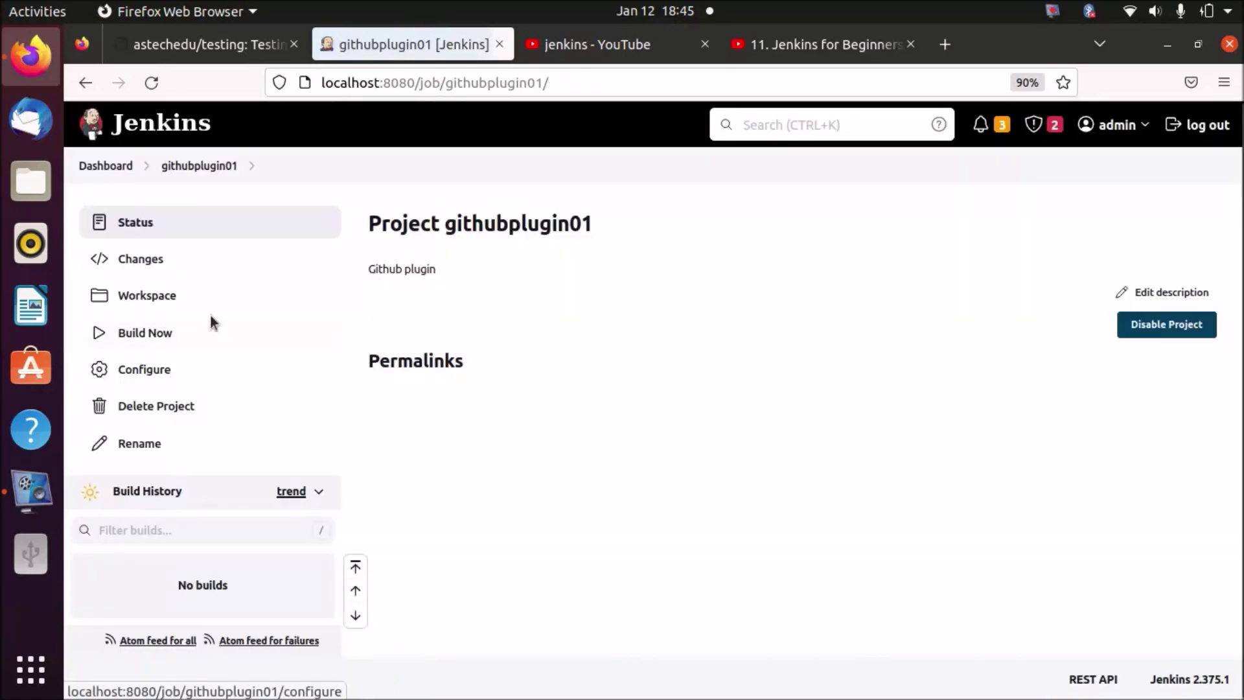
pyautogui.click(160, 332)
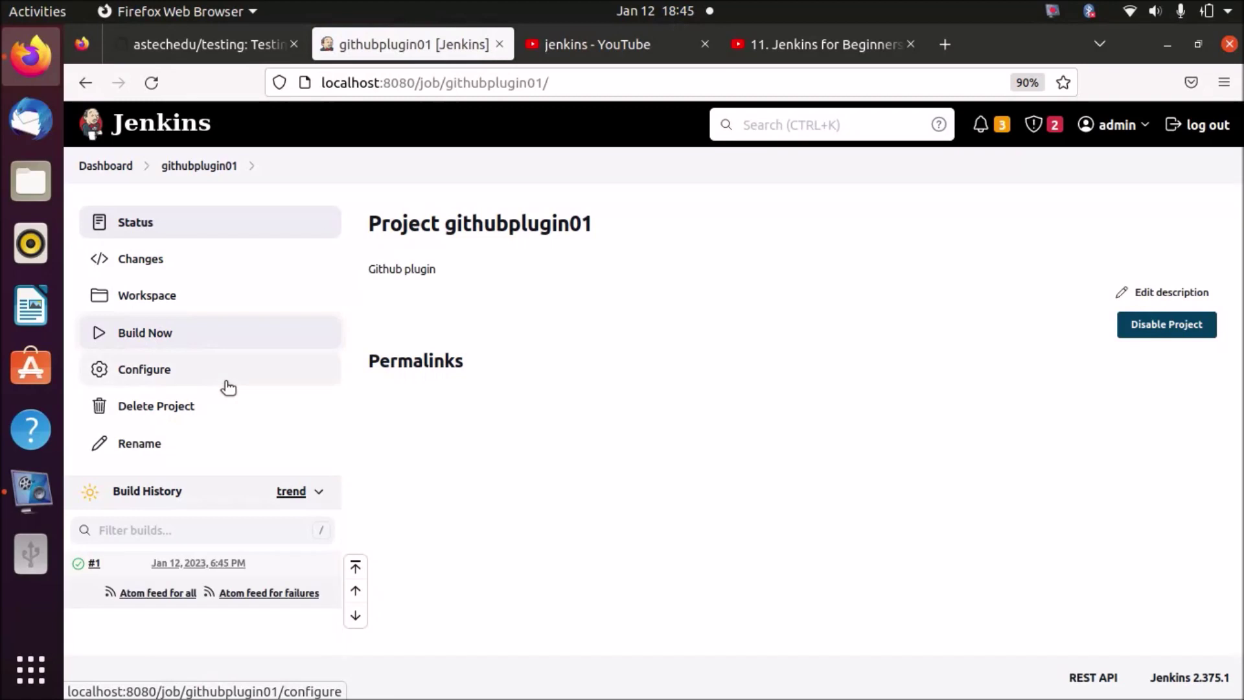
# - Check the console output of githubplugin01's first build and return to the project page
pyautogui.click(214, 563)
pyautogui.click(202, 293)
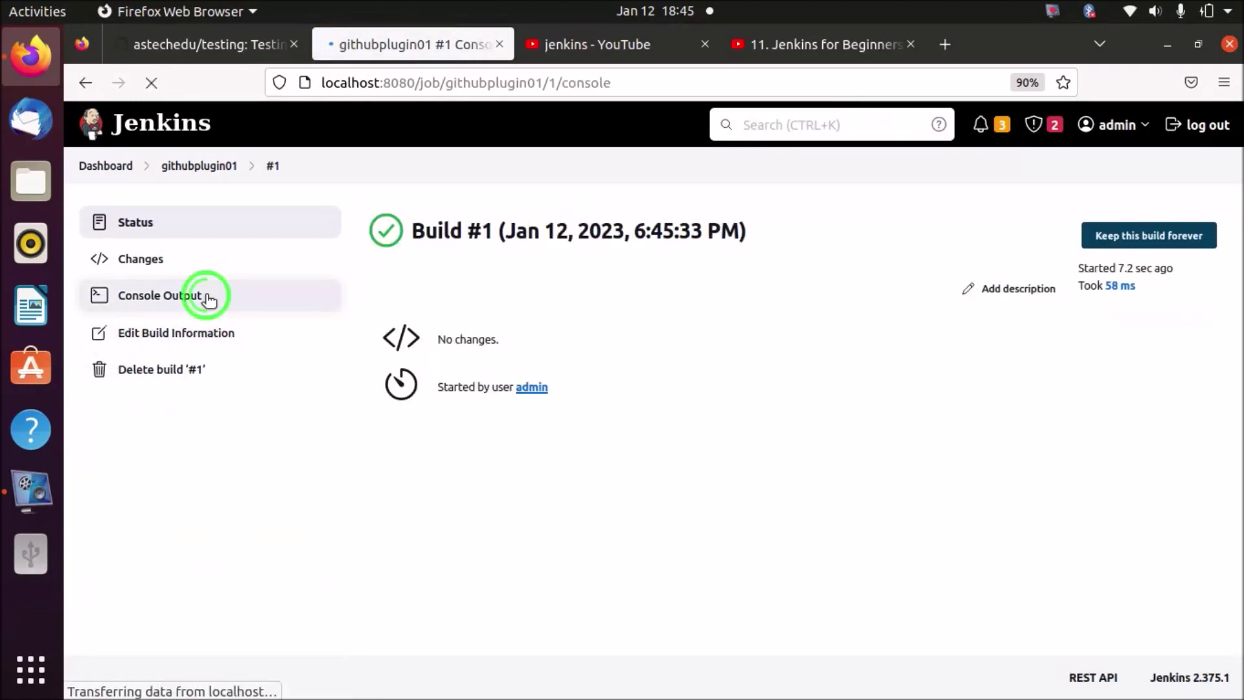
pyautogui.moveTo(447, 386); pyautogui.dragTo(394, 385)
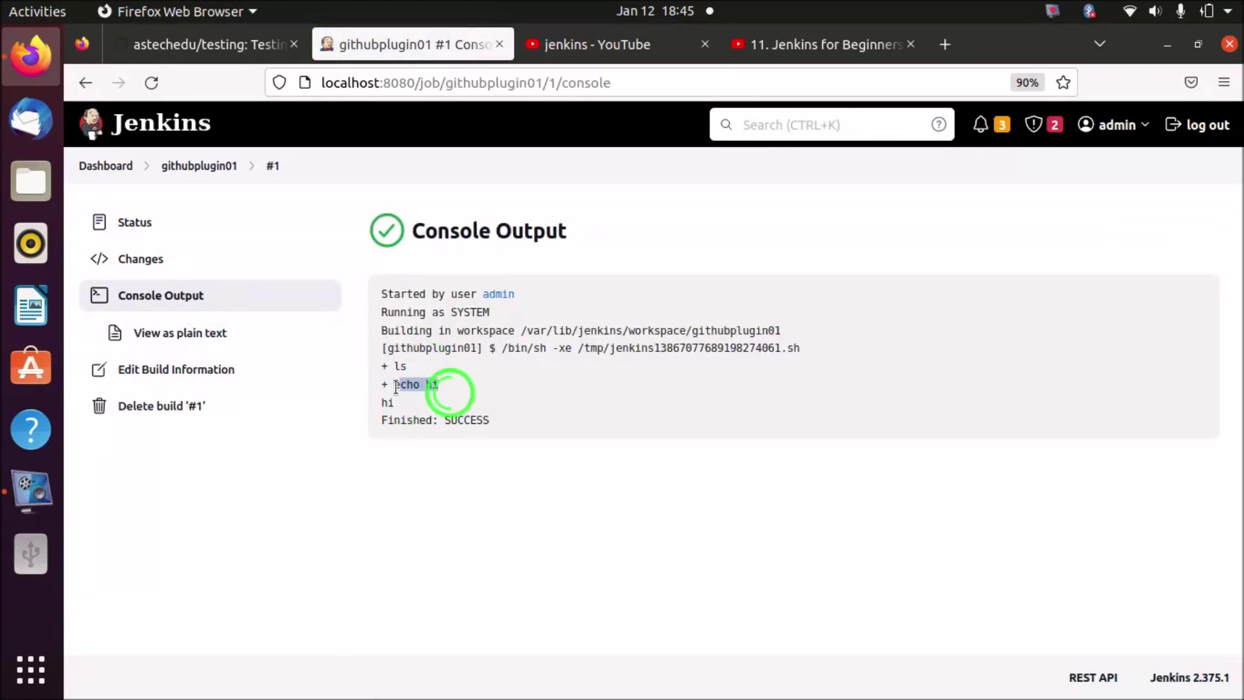
pyautogui.click(86, 82)
pyautogui.click(182, 349)
# - Open githubplugin01's configuration and copy the HTTPS clone URL of the astechedu/testing repository from GitHub
pyautogui.click(167, 369)
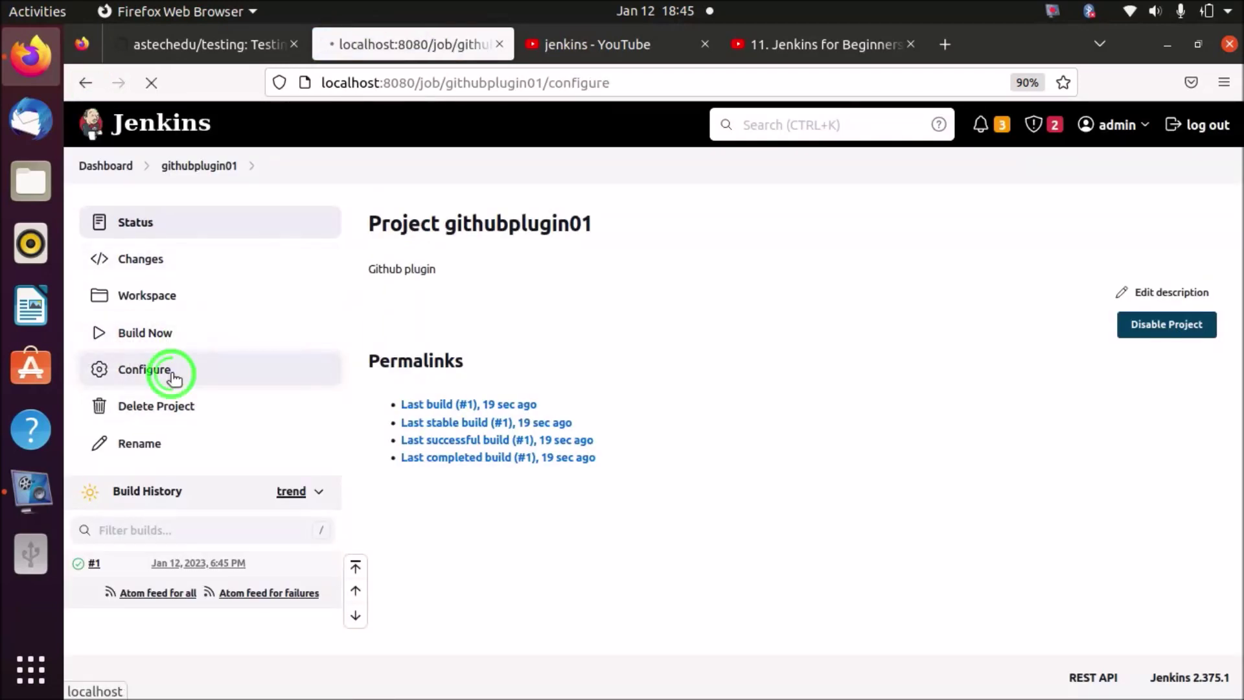
pyautogui.scroll(-15, 907, 299)
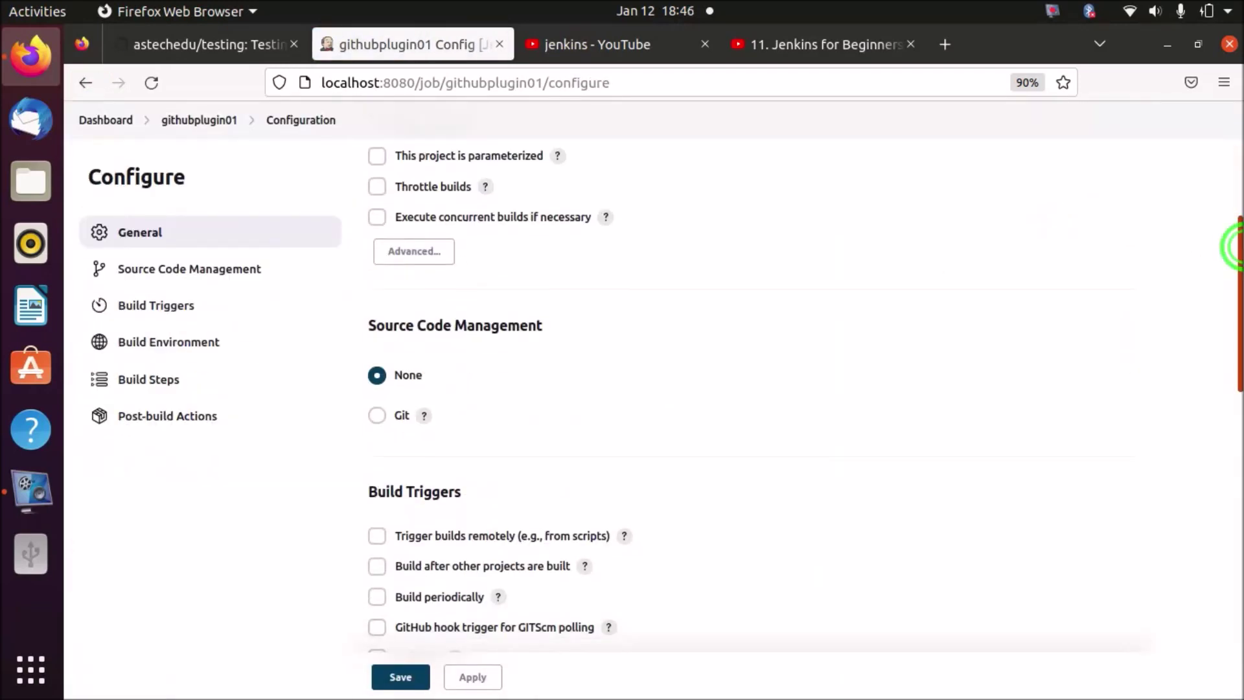
pyautogui.click(181, 43)
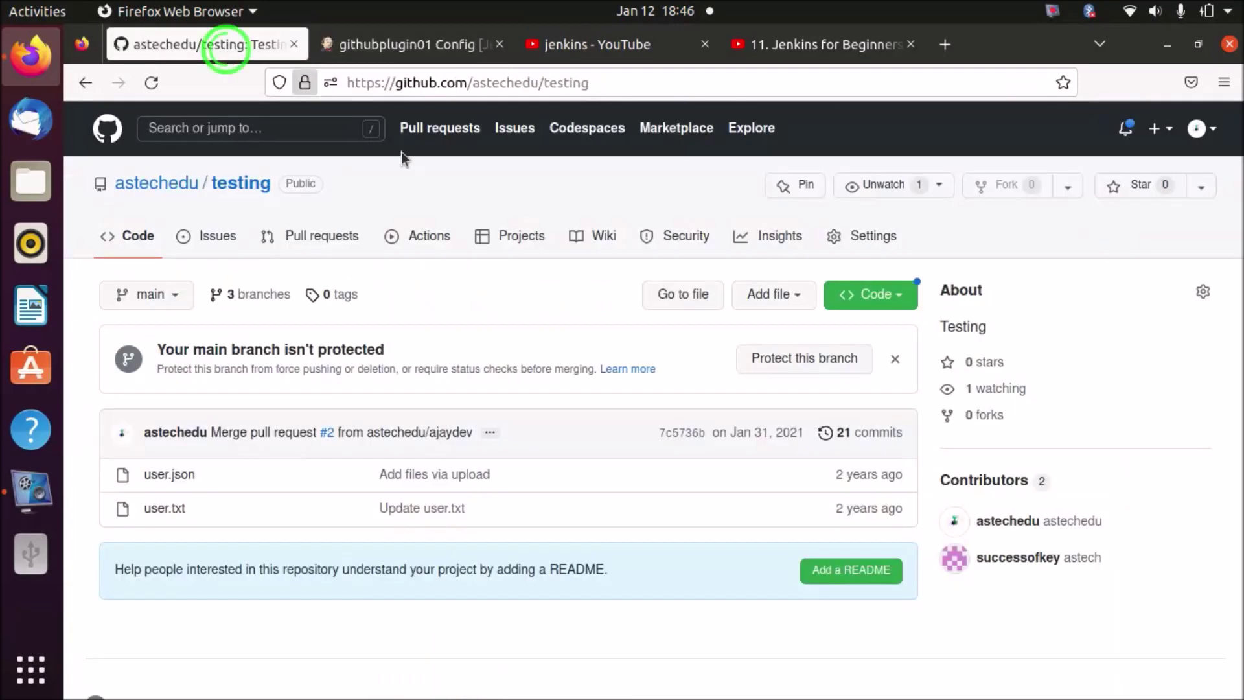
pyautogui.click(895, 294)
pyautogui.click(883, 462)
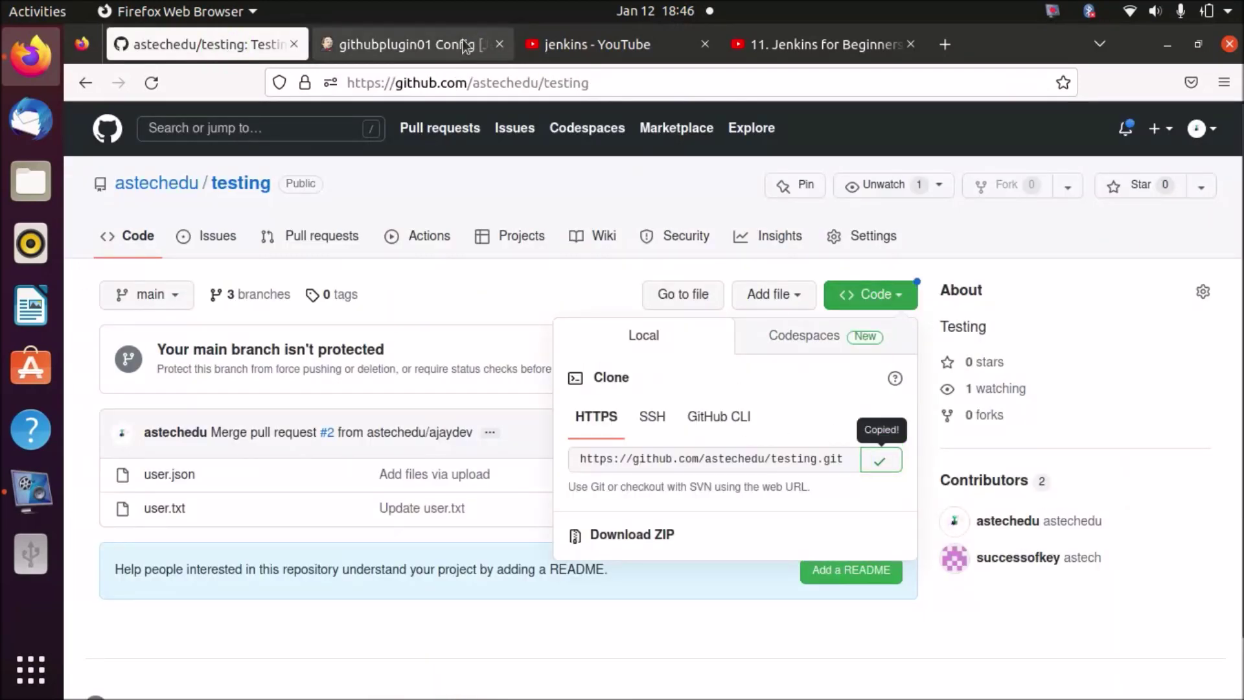
pyautogui.click(454, 43)
pyautogui.tripleClick(460, 364)
pyautogui.write('git ')
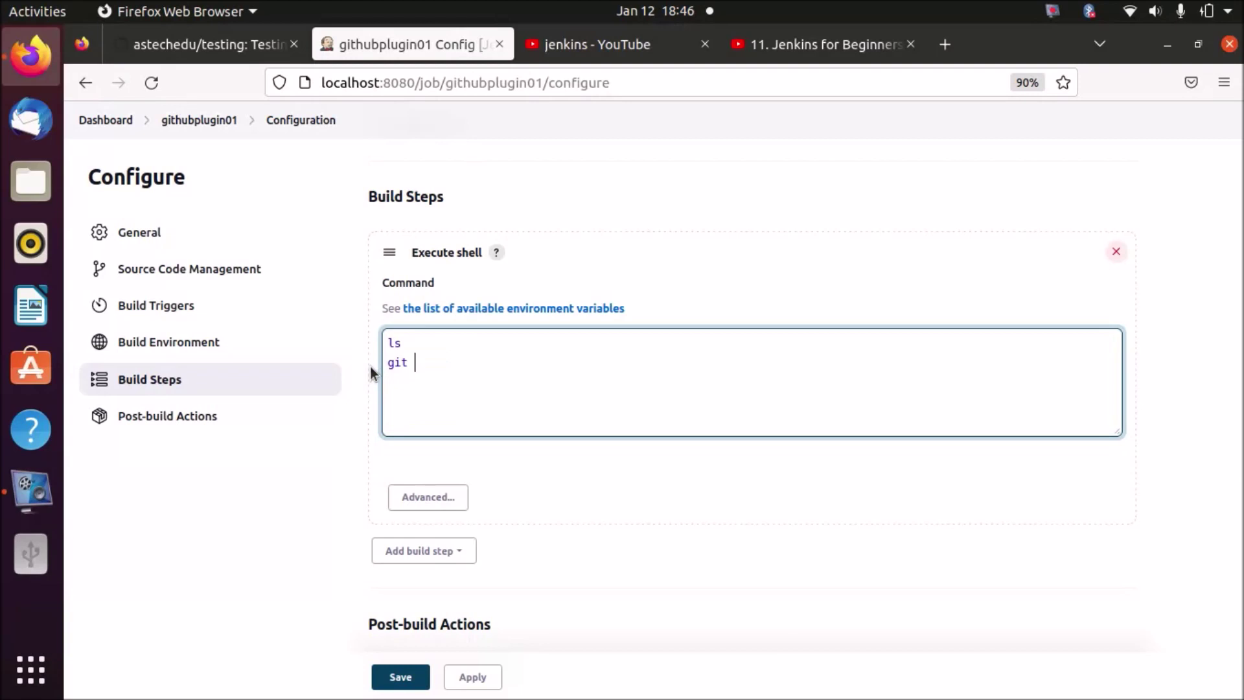
pyautogui.write('clone')
pyautogui.rightClick(466, 360)
pyautogui.click(524, 466)
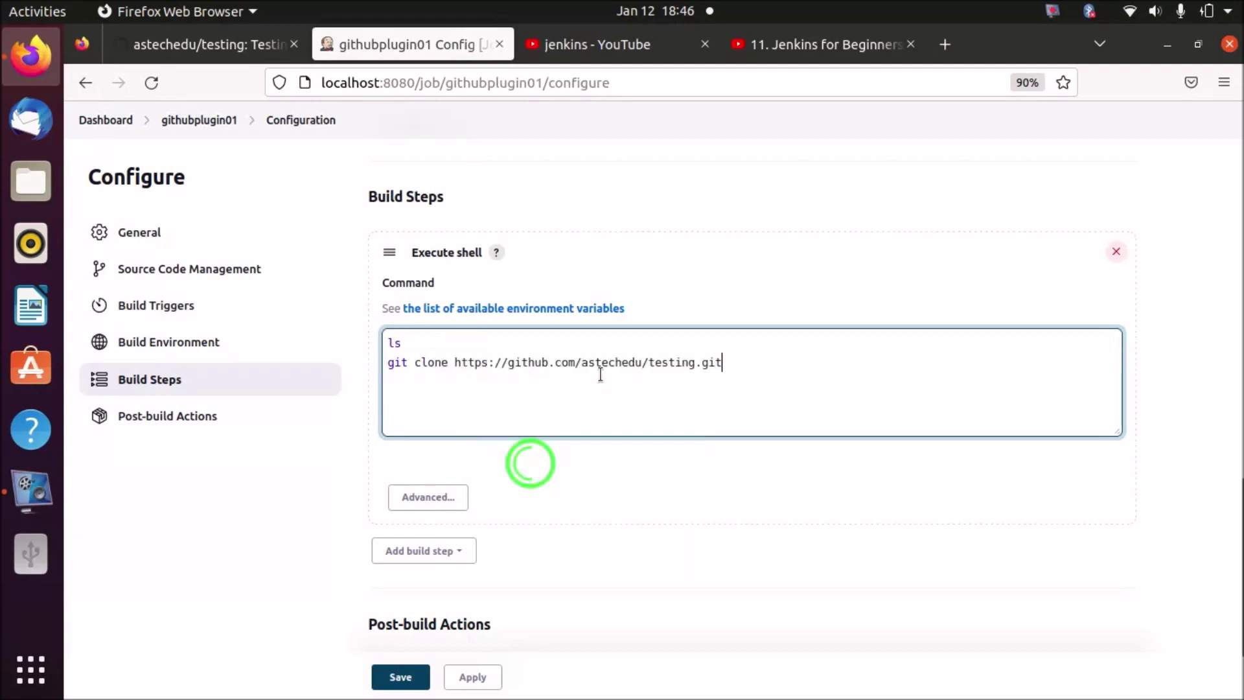
pyautogui.click(741, 363)
pyautogui.write('.')
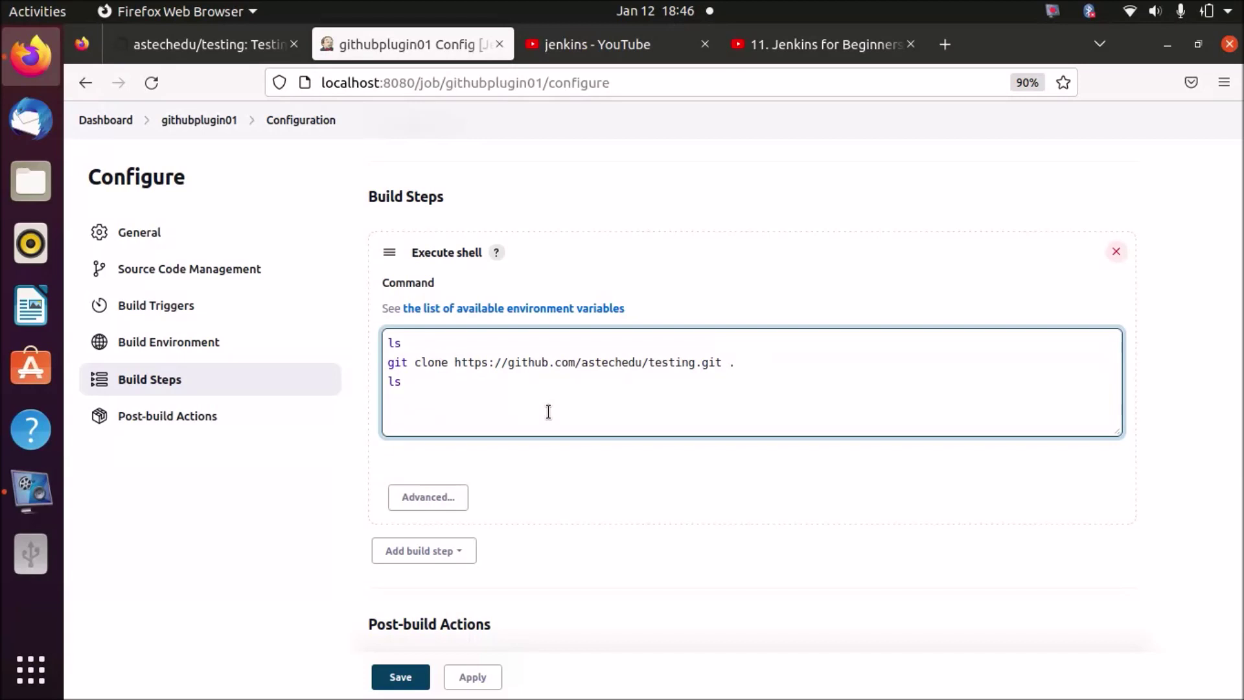
pyautogui.click(389, 671)
# - Run a build of githubplugin01 and compare its console output with that of build #1
pyautogui.click(159, 334)
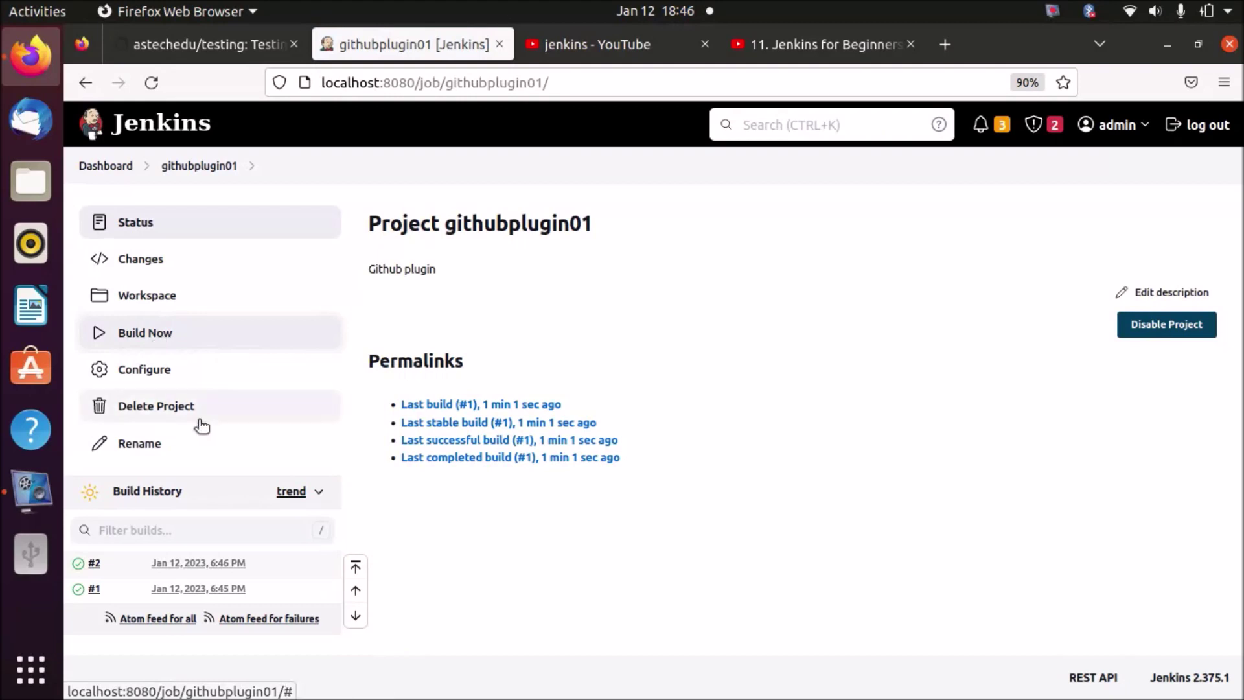
pyautogui.click(202, 563)
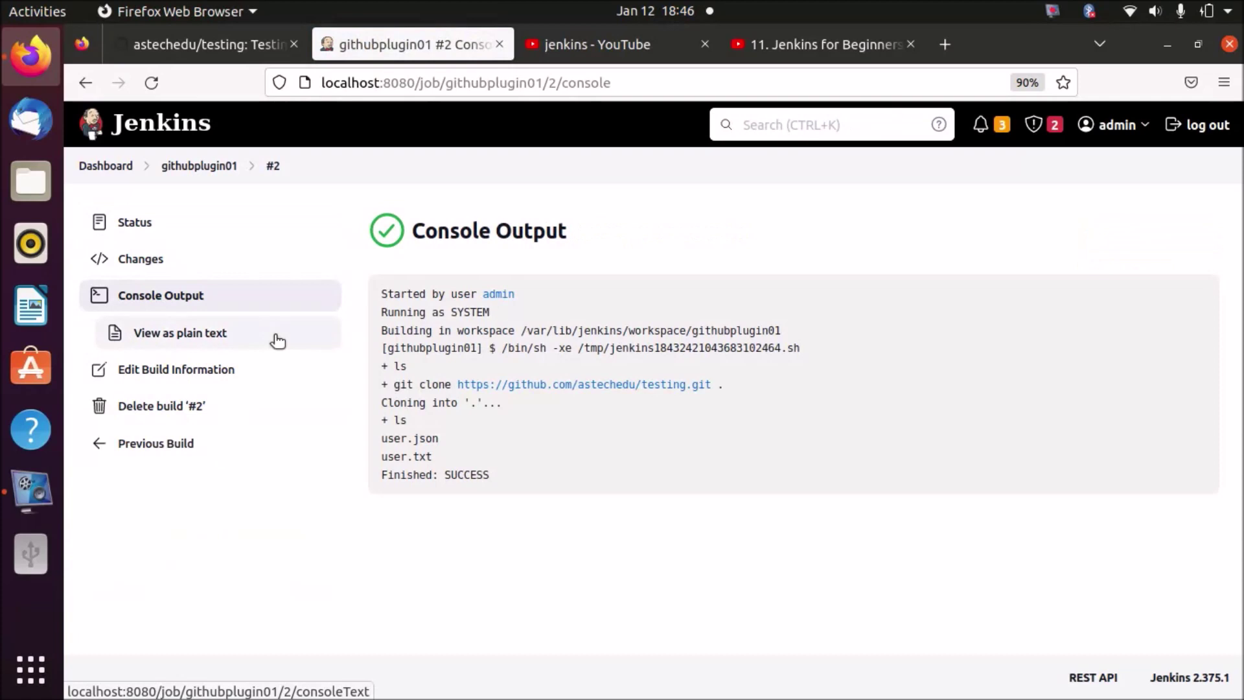
pyautogui.moveTo(444, 473); pyautogui.dragTo(341, 439)
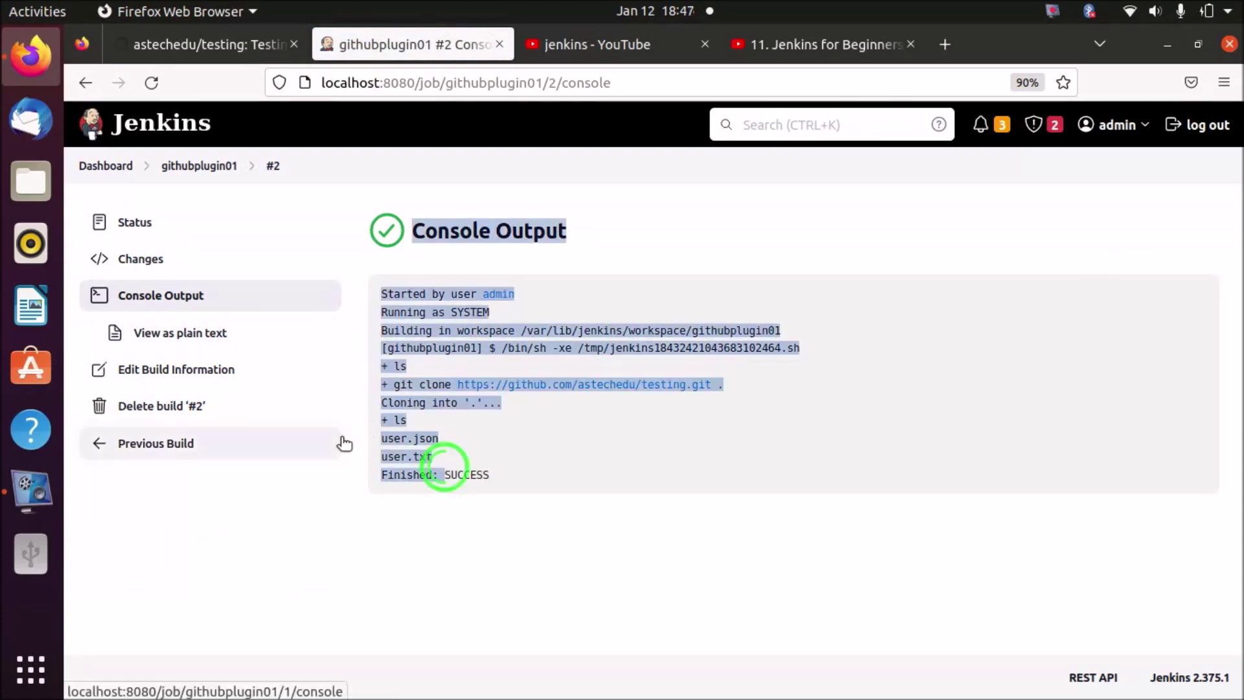
pyautogui.click(341, 439)
pyautogui.click(167, 300)
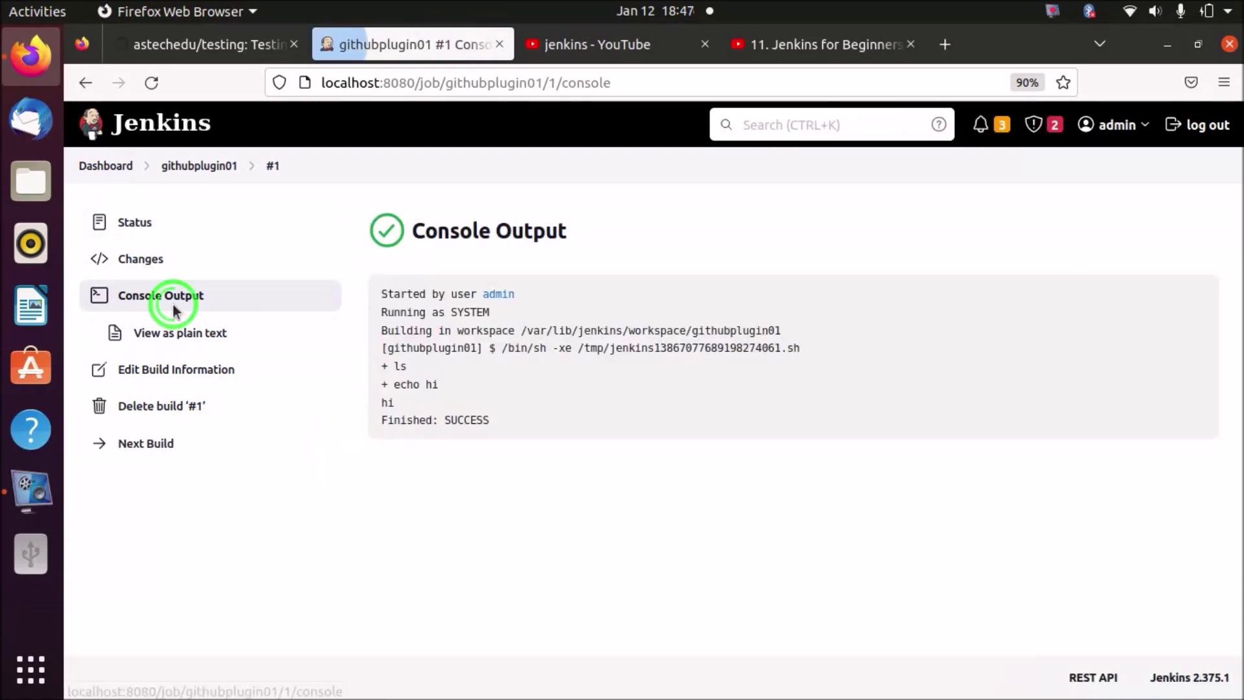
pyautogui.click(87, 83)
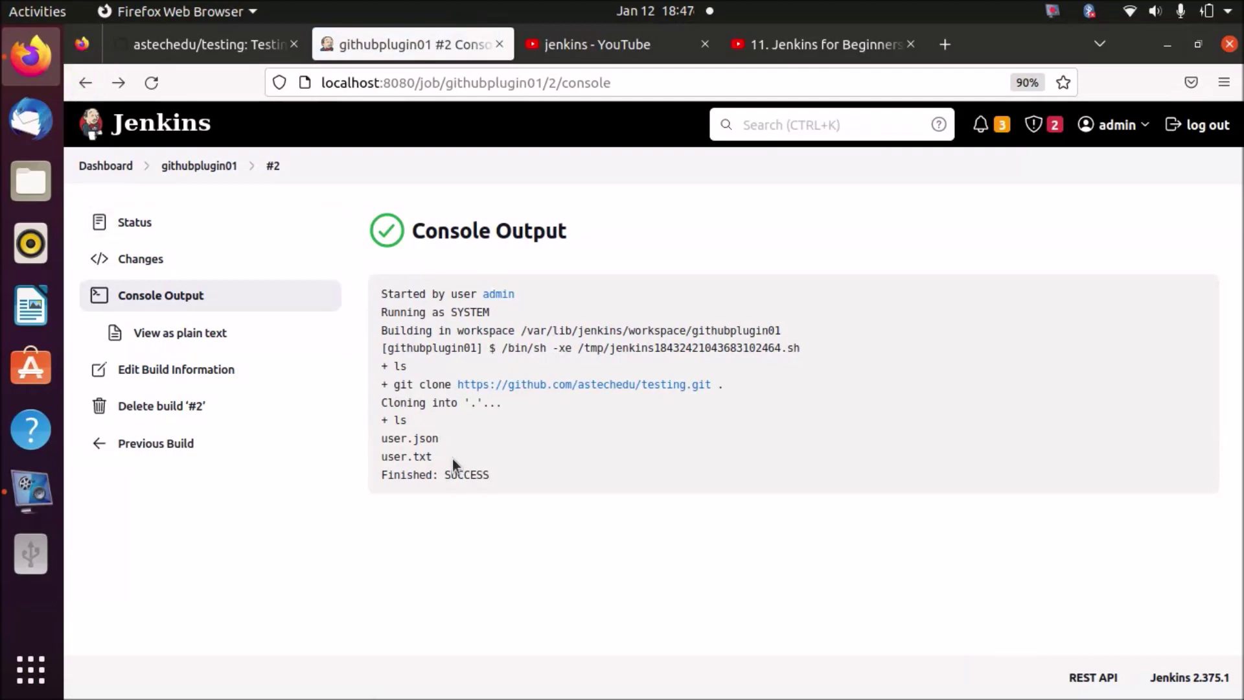
pyautogui.click(87, 83)
pyautogui.click(86, 83)
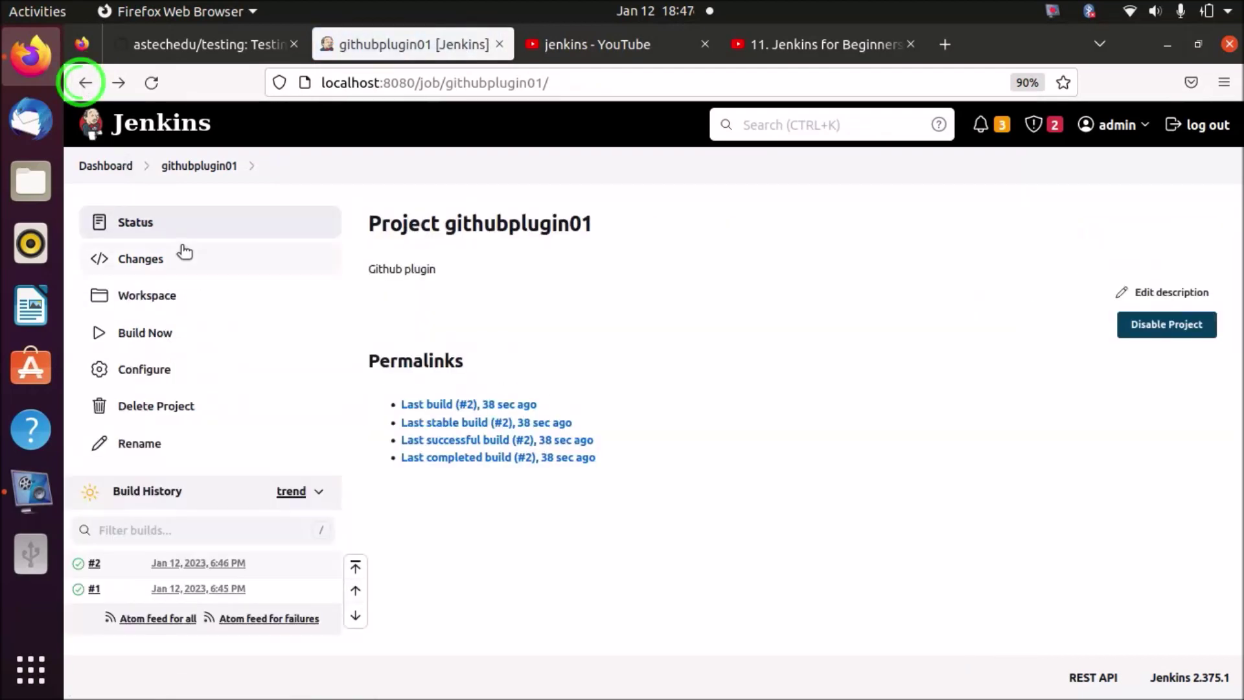
# - Reopen githubplugin01's configuration and delete all lines of the Execute shell command
pyautogui.click(157, 370)
pyautogui.moveTo(1234, 169); pyautogui.dragTo(1233, 492)
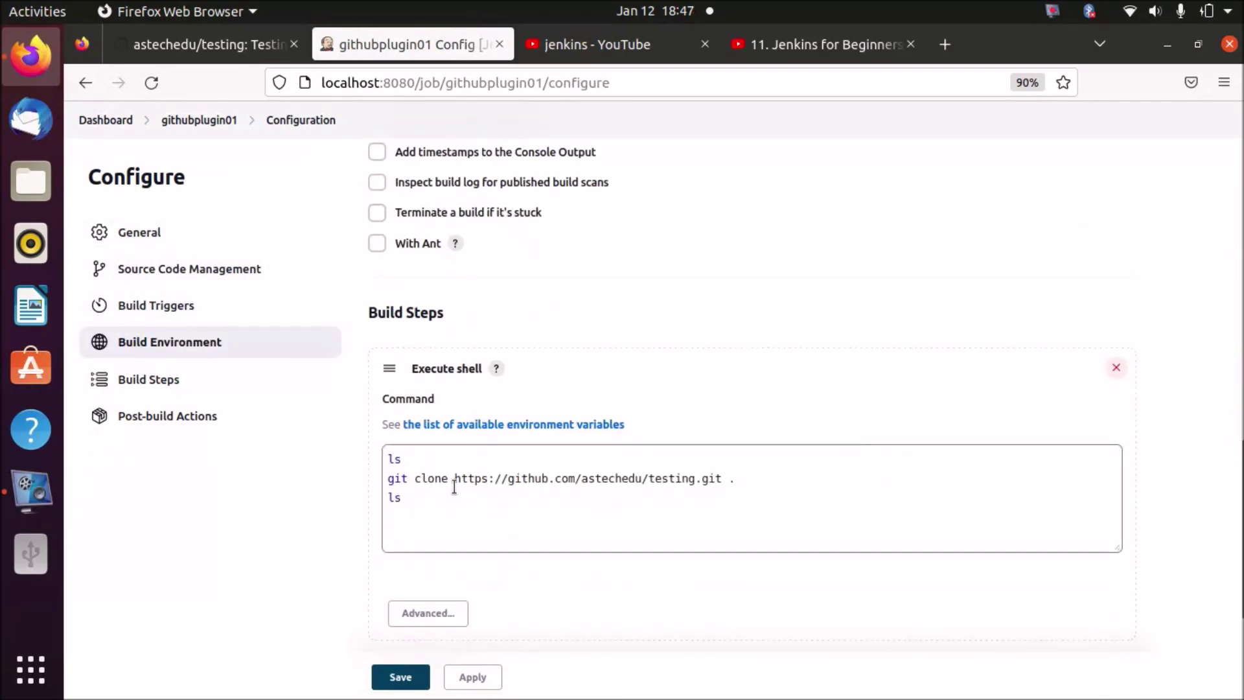
pyautogui.moveTo(749, 483); pyautogui.dragTo(523, 458)
pyautogui.press('BackSpace')
pyautogui.moveTo(375, 461); pyautogui.dragTo(406, 480)
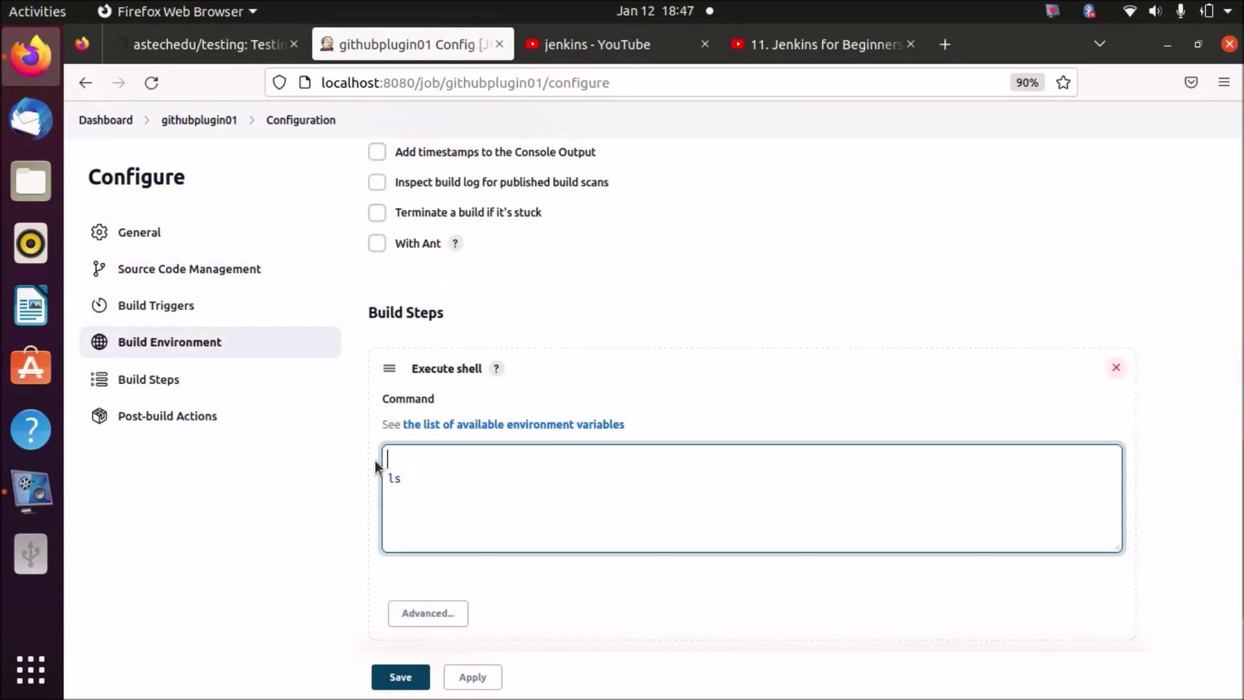
pyautogui.press('BackSpace')
pyautogui.moveTo(1234, 512); pyautogui.dragTo(1233, 311)
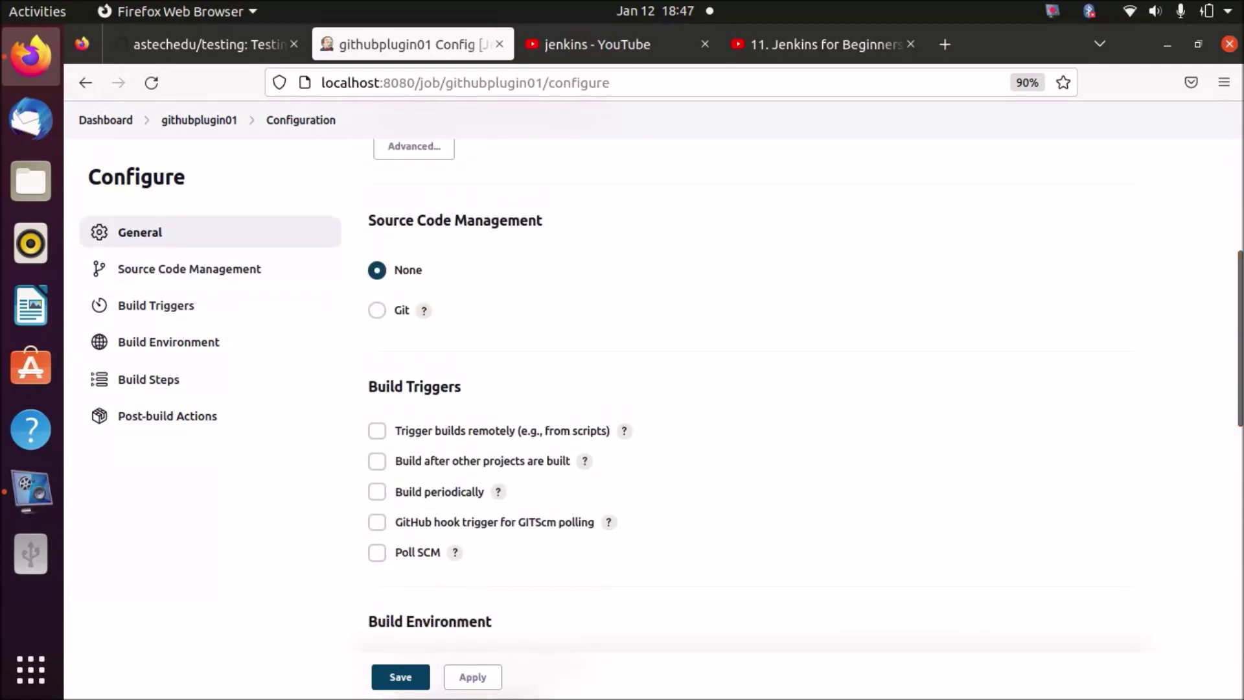
pyautogui.click(376, 309)
pyautogui.moveTo(1235, 234); pyautogui.dragTo(1234, 267)
pyautogui.rightClick(833, 267)
pyautogui.click(865, 370)
pyautogui.click(1173, 271)
pyautogui.click(907, 450)
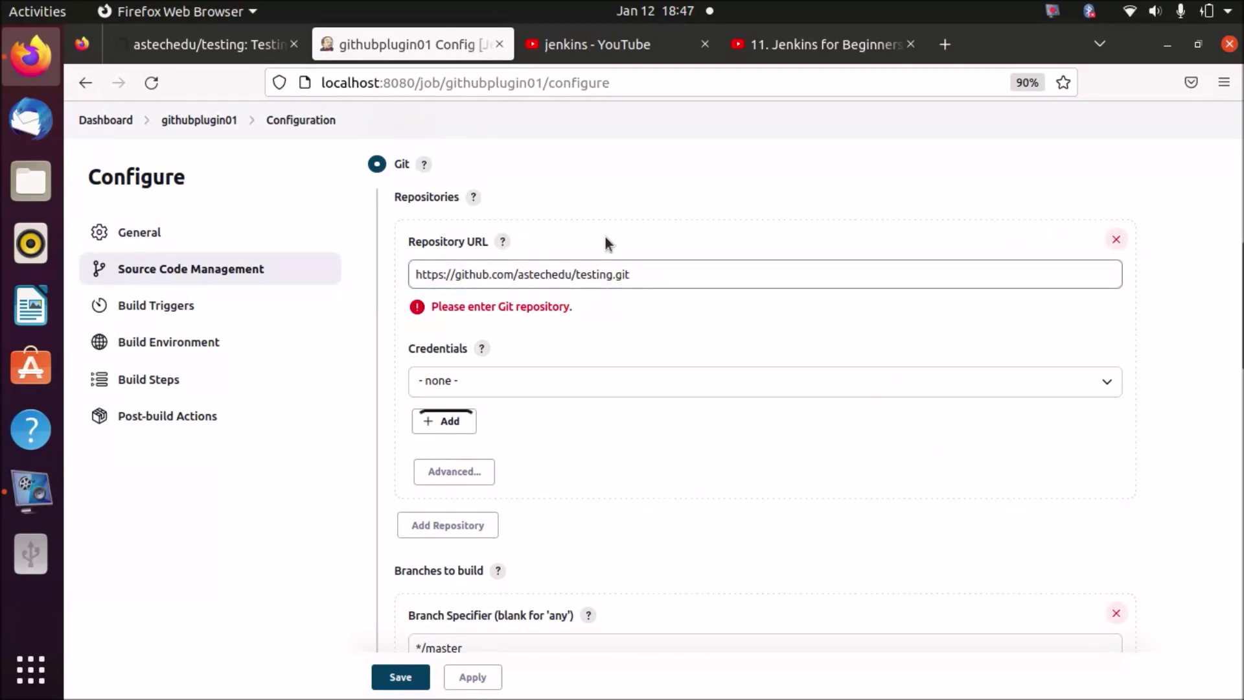
# - Set the branch specifier of the Git source to */main
pyautogui.moveTo(1235, 272)
pyautogui.mouseDown()
pyautogui.moveTo(1236, 305)
pyautogui.moveTo(1234, 292)
pyautogui.mouseUp()
pyautogui.doubleClick(439, 483)
pyautogui.write('main')
pyautogui.click(662, 535)
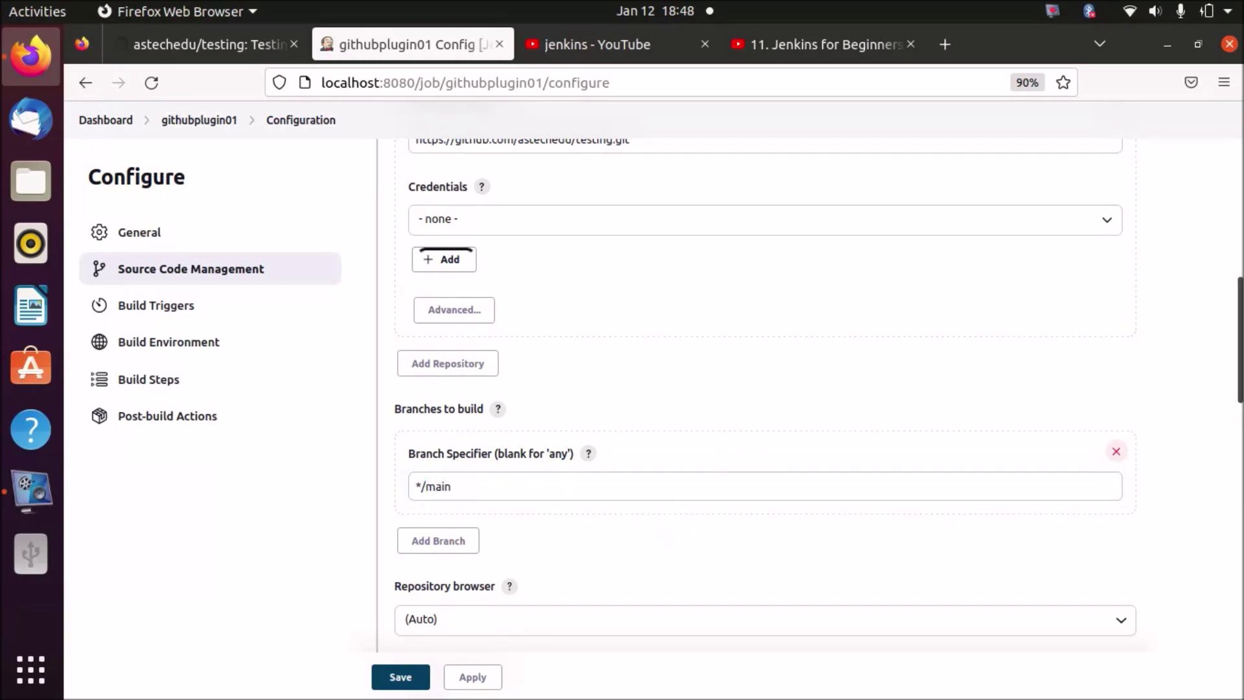
# - Check the testing repository's branch name on GitHub and save githubplugin01's configuration in Jenkins
pyautogui.click(181, 44)
pyautogui.click(174, 295)
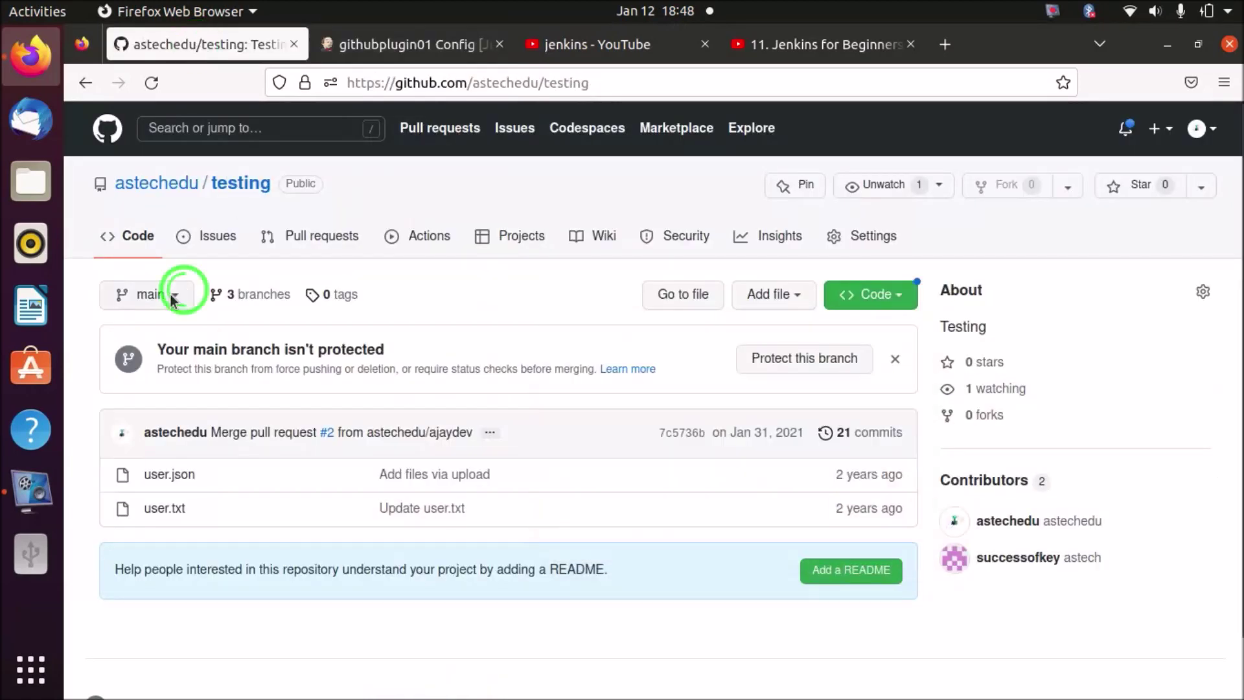
pyautogui.click(180, 297)
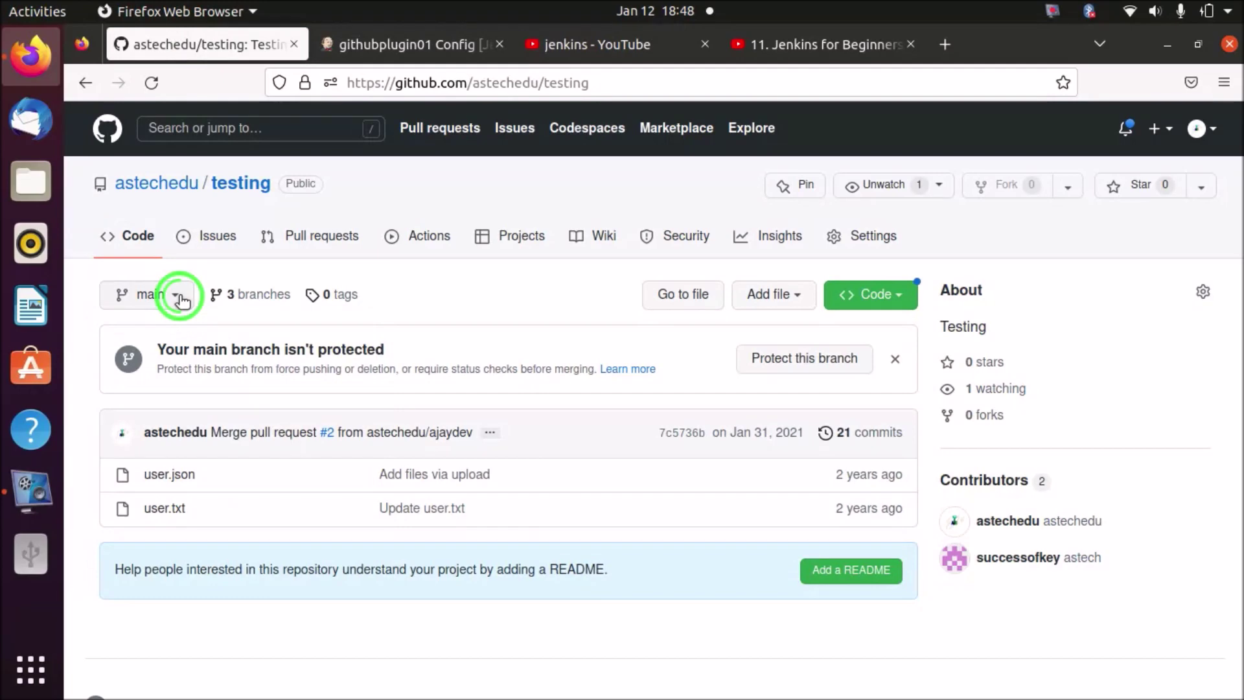
pyautogui.click(418, 44)
pyautogui.click(400, 677)
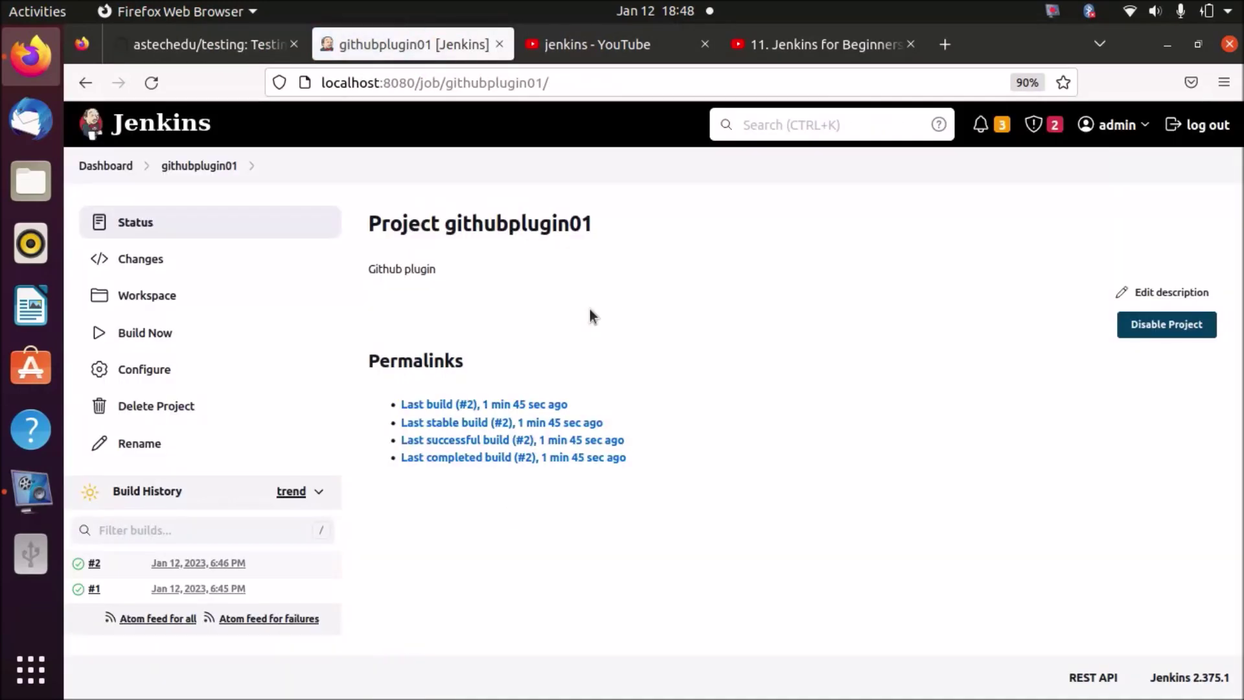
# - Run a build of githubplugin01 with the Git source and open its console output
pyautogui.click(165, 339)
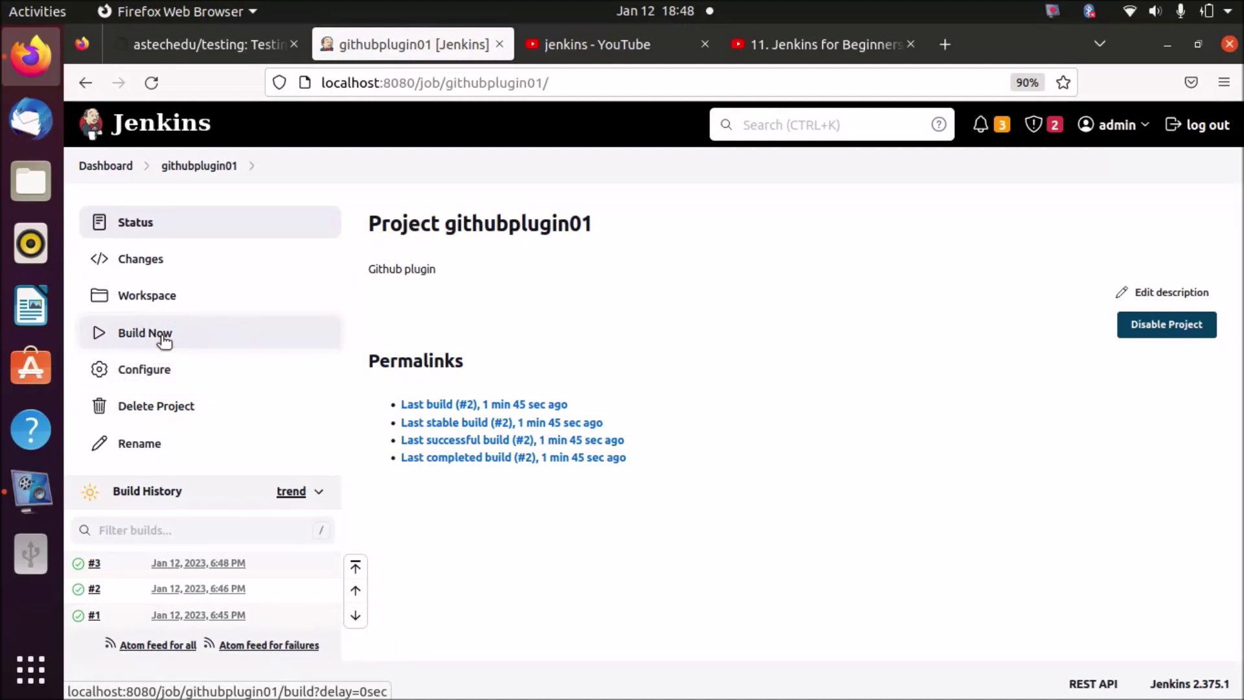
pyautogui.click(195, 562)
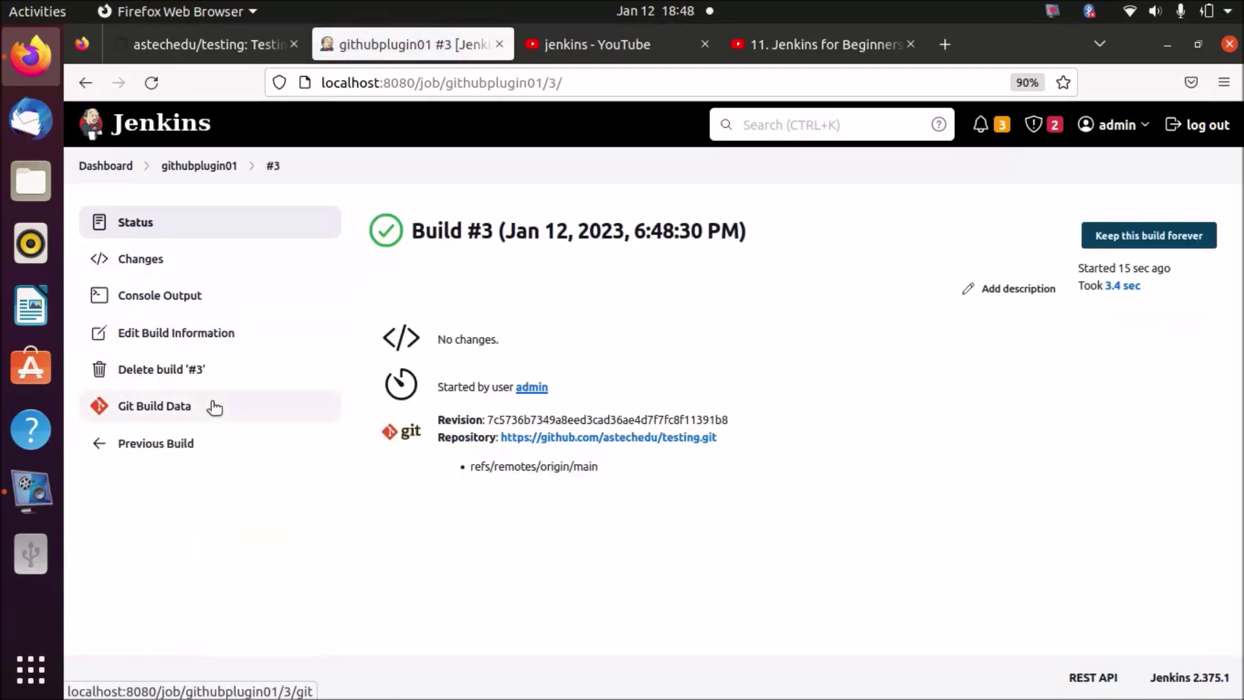
pyautogui.click(189, 298)
pyautogui.moveTo(1236, 128); pyautogui.dragTo(1237, 184)
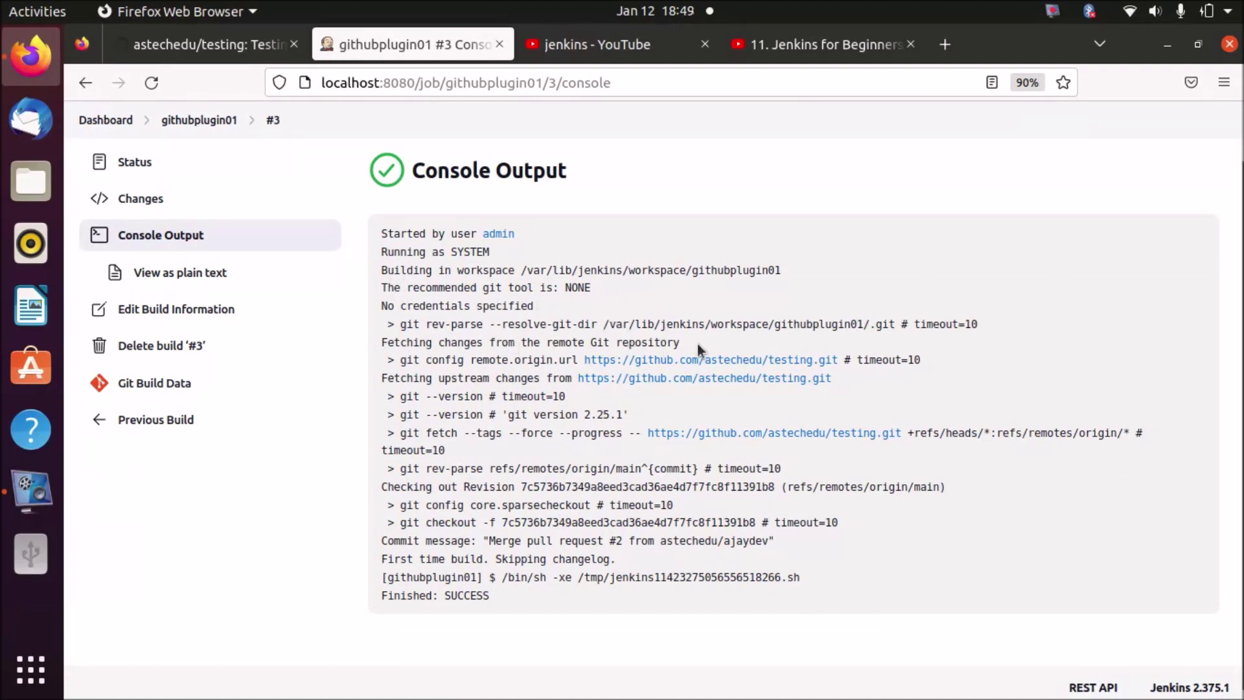
# - Examine the fetch, checkout and changelog lines in build #3's console output, and return to the project page
pyautogui.moveTo(697, 343); pyautogui.dragTo(445, 330)
pyautogui.click(743, 401)
pyautogui.moveTo(515, 591); pyautogui.dragTo(393, 596)
pyautogui.moveTo(497, 445); pyautogui.dragTo(398, 432)
pyautogui.click(477, 453)
pyautogui.moveTo(763, 267); pyautogui.dragTo(698, 279)
pyautogui.moveTo(619, 558); pyautogui.dragTo(499, 556)
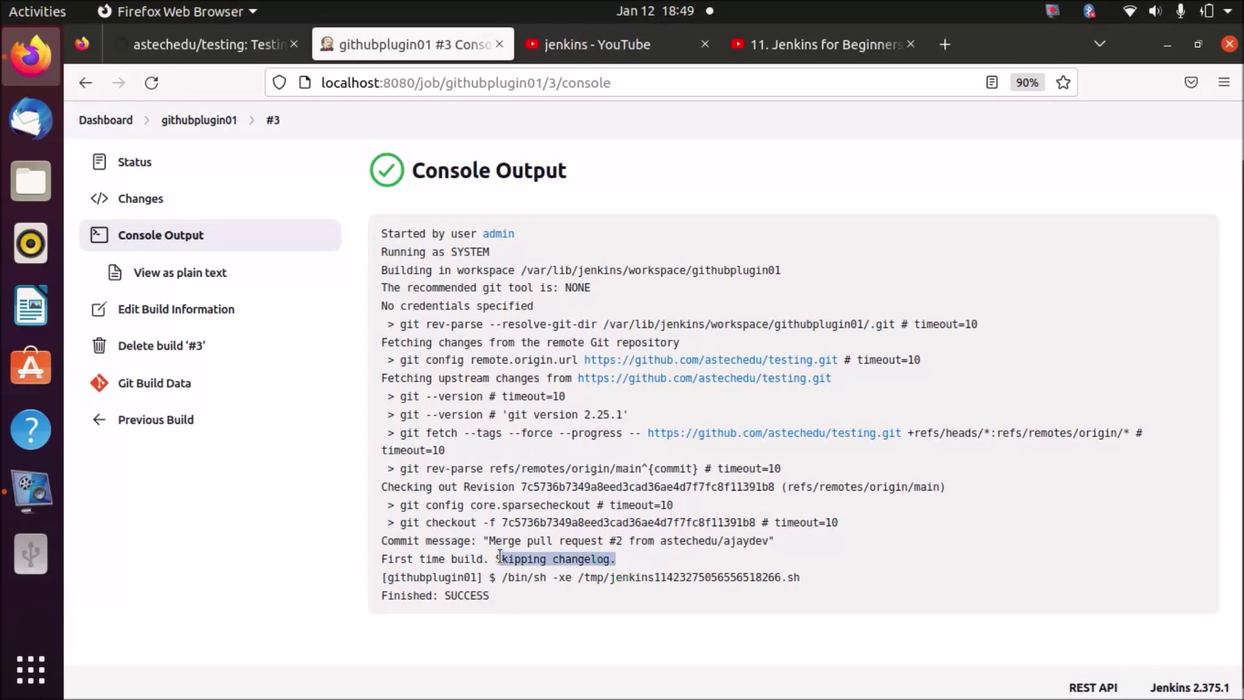
pyautogui.click(500, 556)
pyautogui.click(85, 83)
pyautogui.click(86, 83)
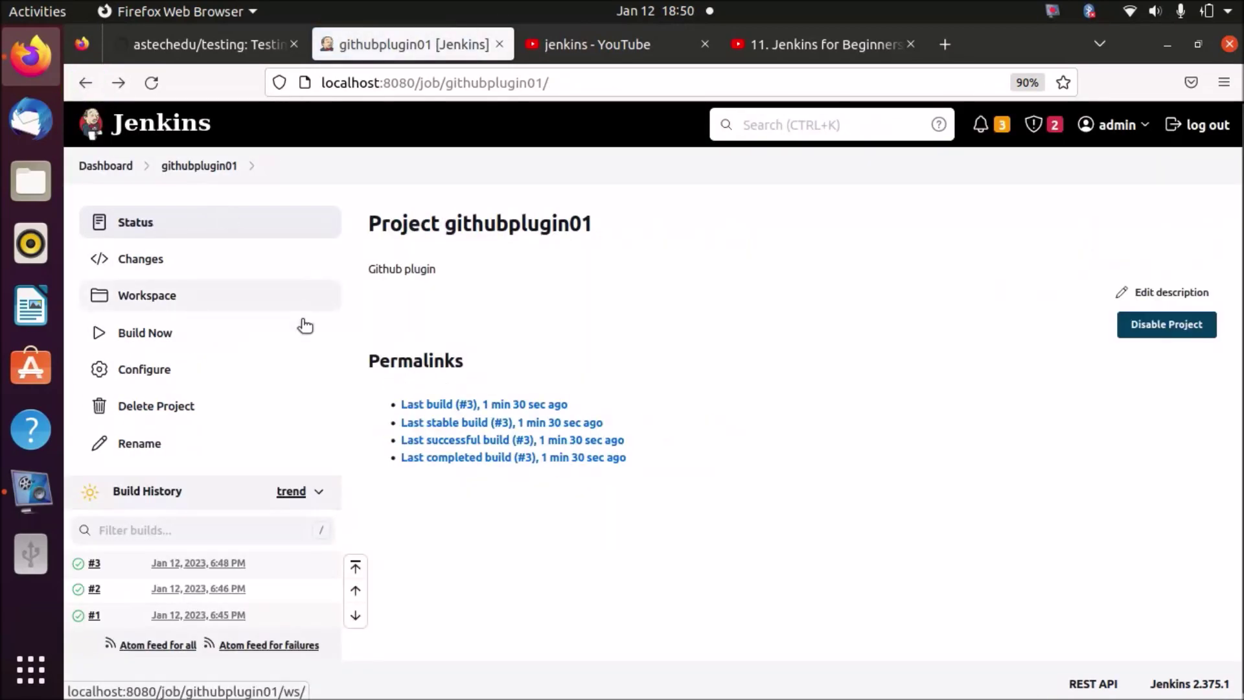
# - Enable Delete workspace before build starts in githubplugin01's build environment
pyautogui.click(149, 366)
pyautogui.moveTo(1234, 153); pyautogui.dragTo(1234, 431)
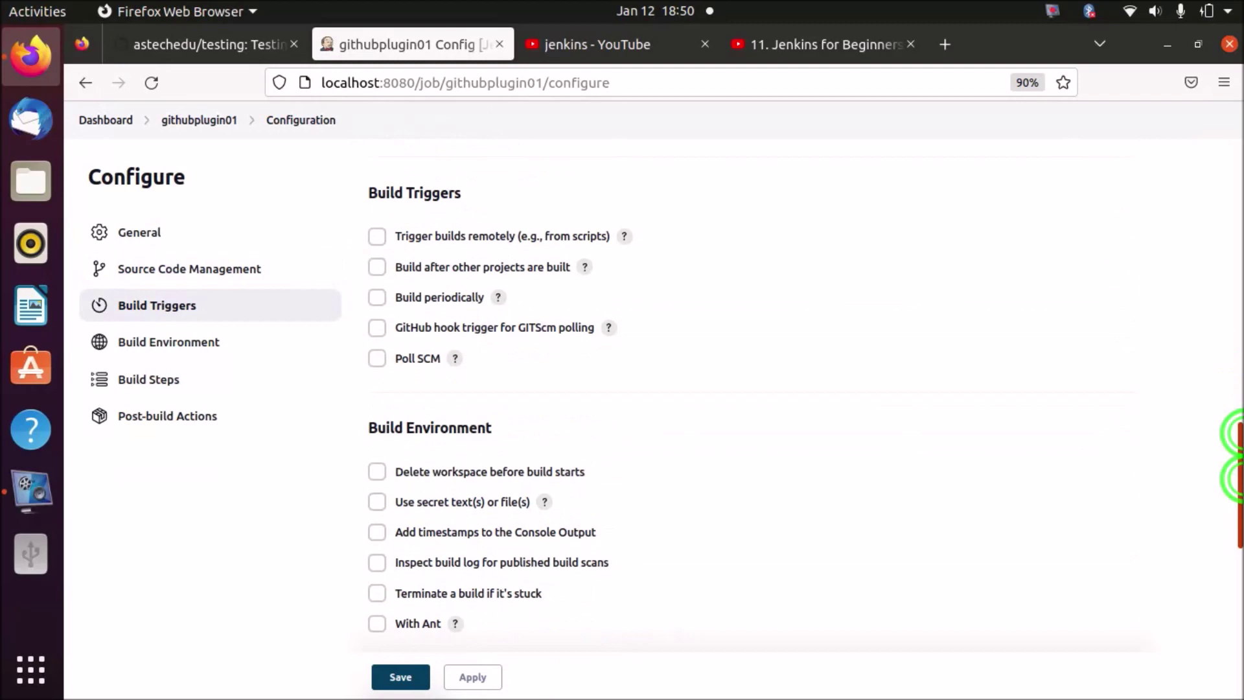
pyautogui.click(377, 472)
# - Enter ls as the Execute shell command and save the job configuration
pyautogui.moveTo(1235, 454); pyautogui.dragTo(1234, 530)
pyautogui.click(931, 446)
pyautogui.write('ls')
pyautogui.scroll(8, 464, 487)
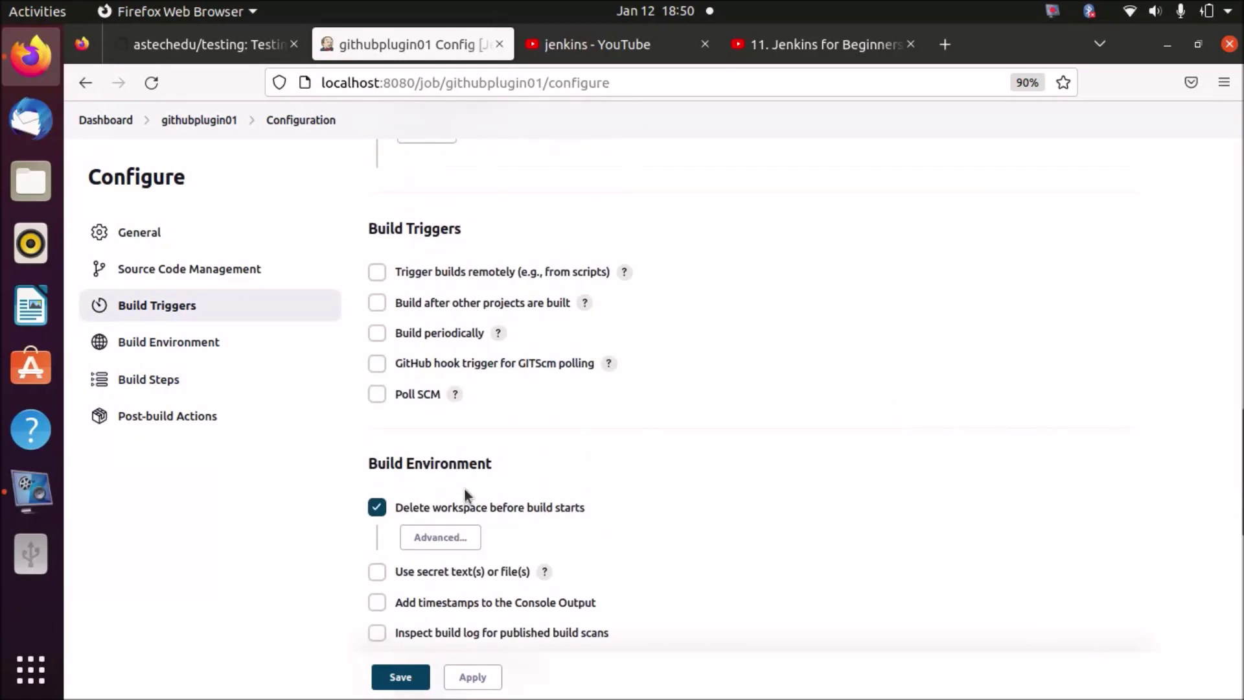
pyautogui.scroll(-8, 1100, 462)
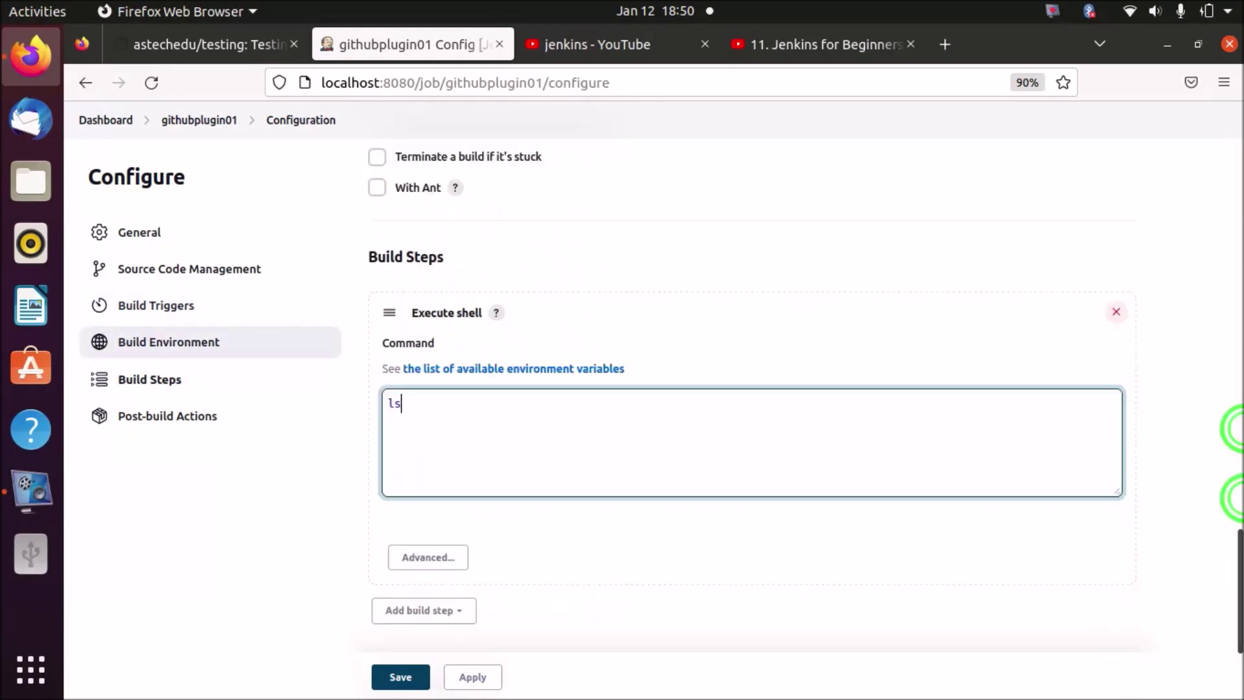
pyautogui.click(390, 635)
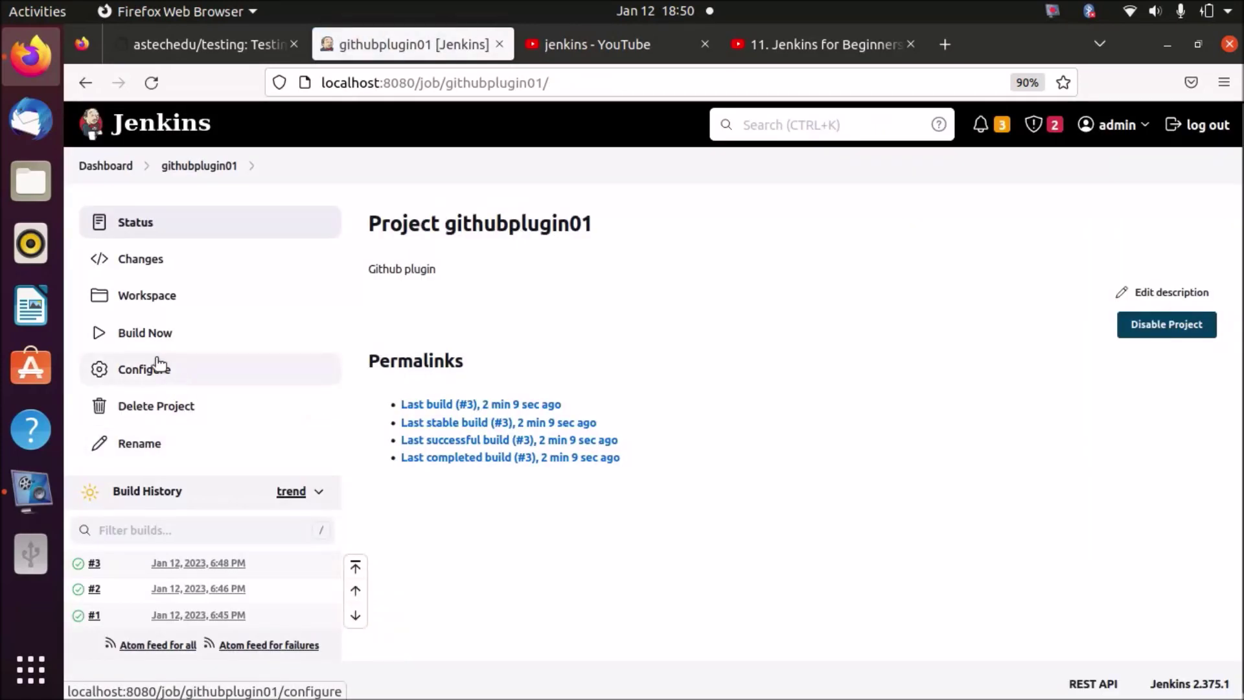
# - Run a build of githubplugin01 with workspace cleanup enabled and open its console output
pyautogui.click(154, 332)
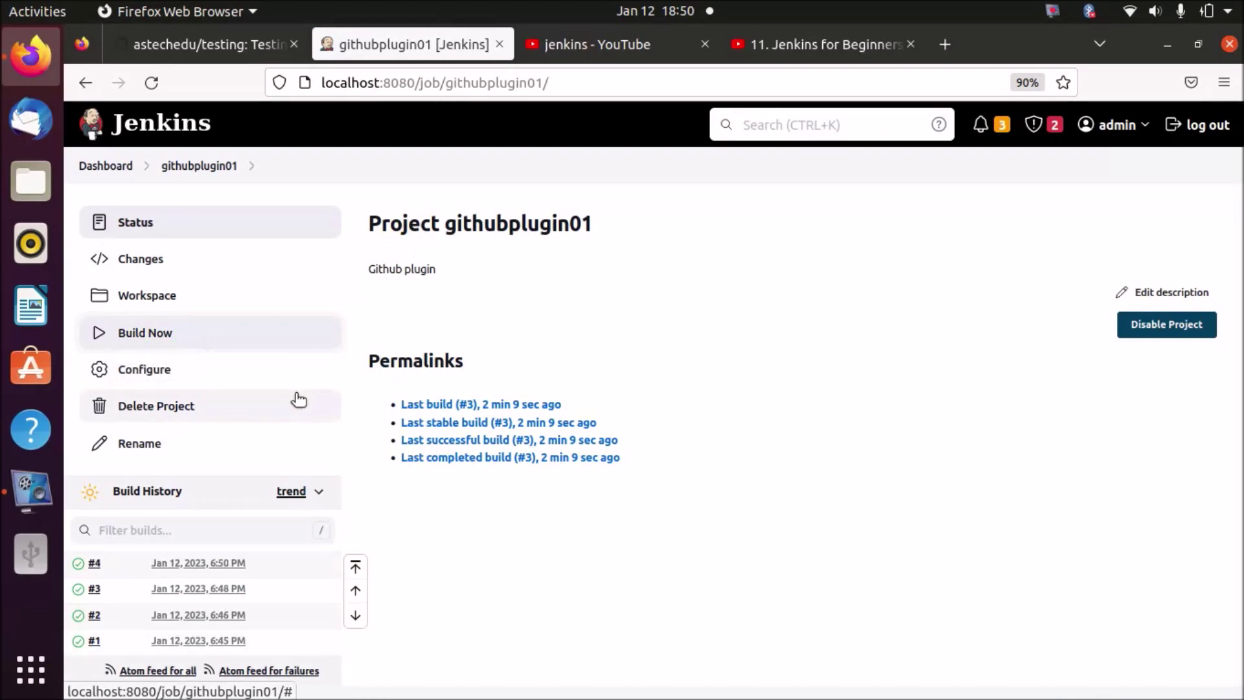
pyautogui.click(199, 562)
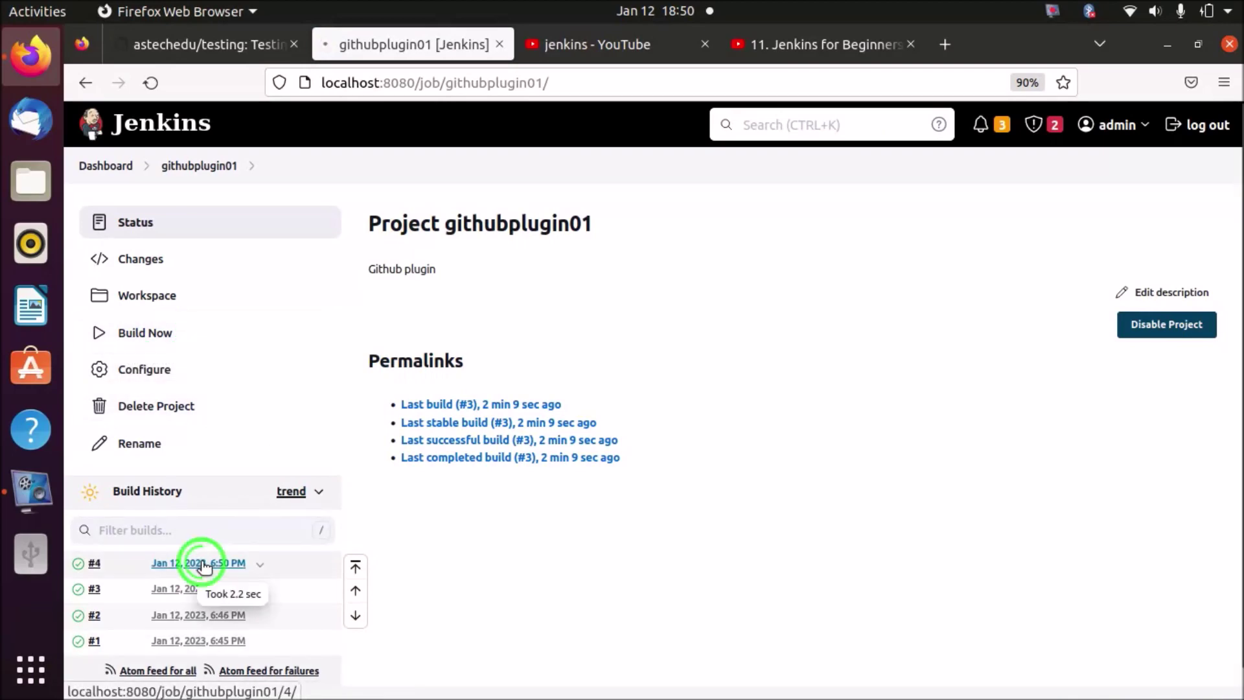
pyautogui.click(264, 297)
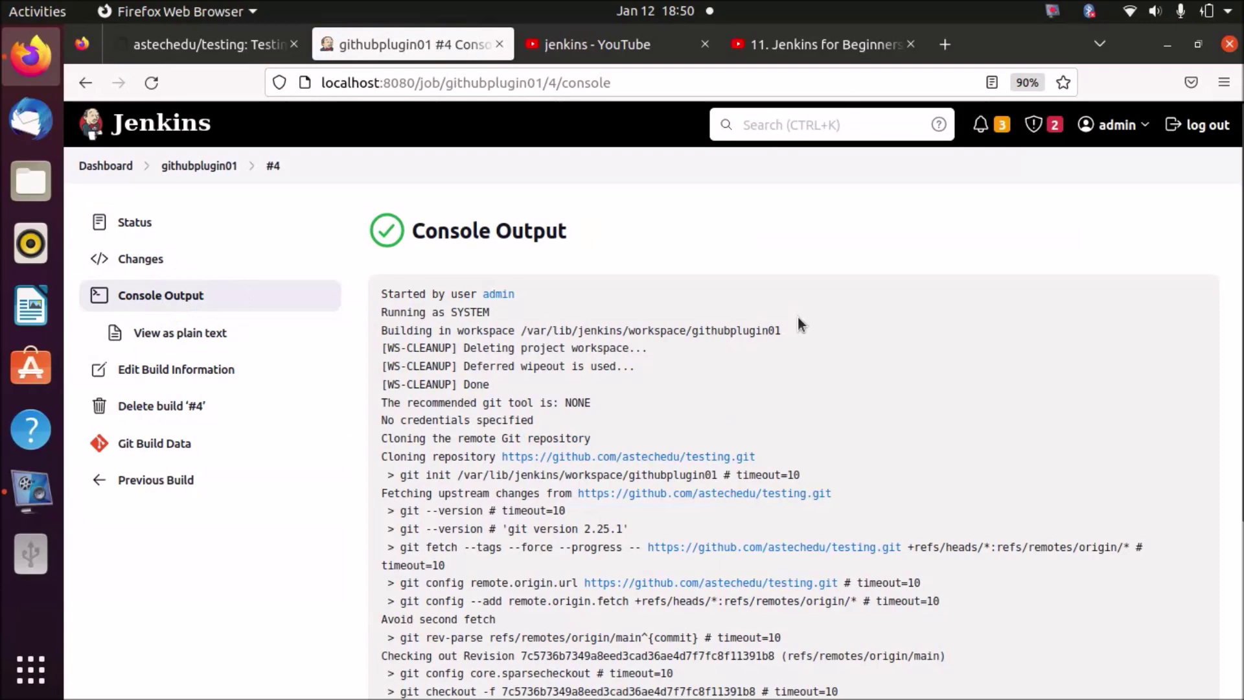
# - Examine build #4's console output for the workspace cleanup, repository clone and file listing, and return to the project page
pyautogui.scroll(-2, 1233, 318)
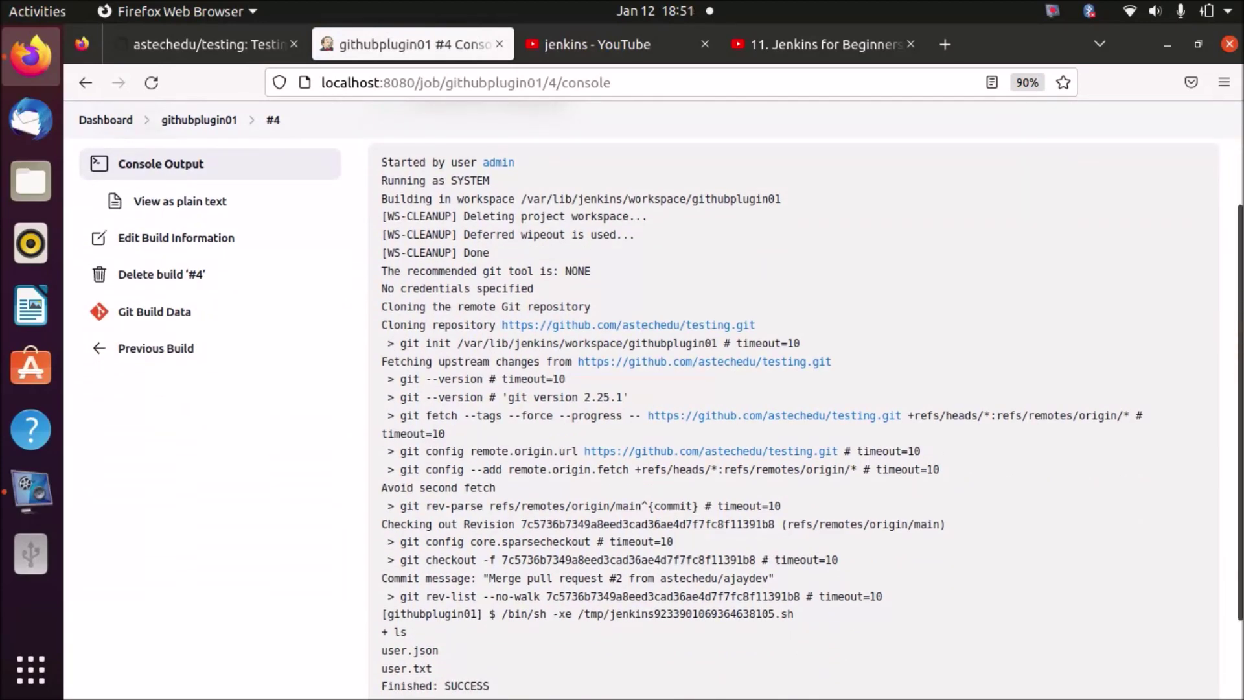
pyautogui.scroll(-2, 1234, 379)
pyautogui.moveTo(428, 601); pyautogui.dragTo(361, 581)
pyautogui.moveTo(449, 607); pyautogui.dragTo(382, 582)
pyautogui.moveTo(514, 572); pyautogui.dragTo(382, 490)
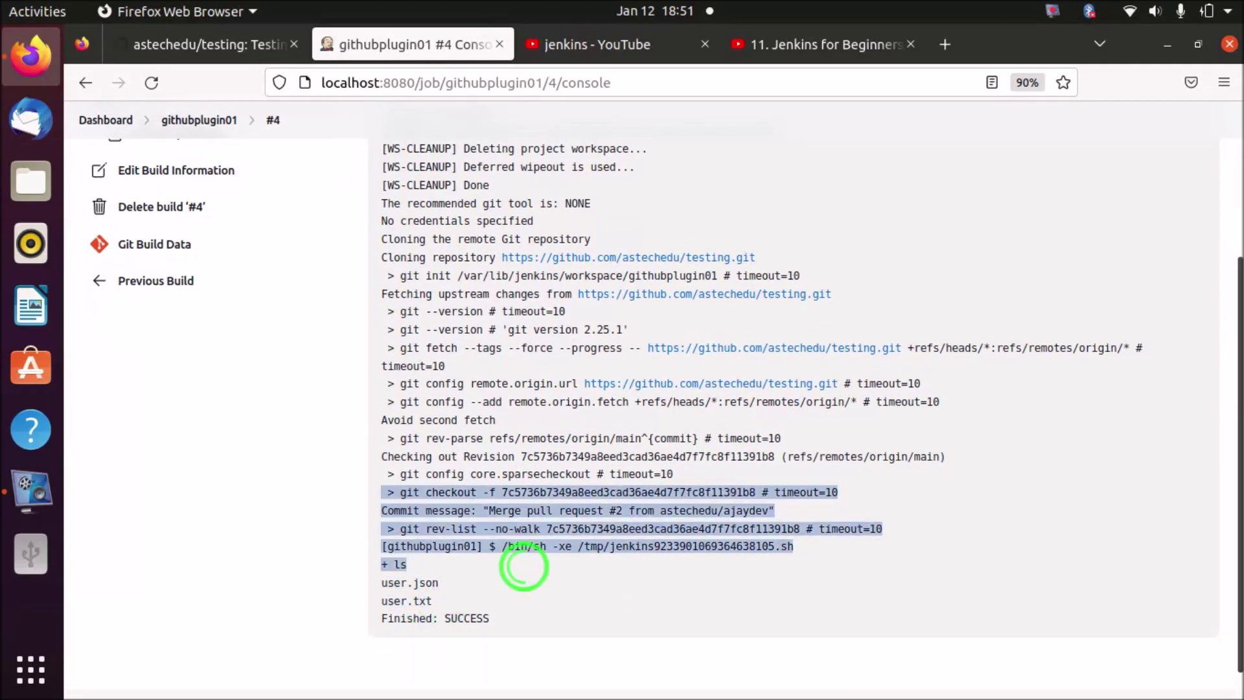
pyautogui.scroll(2, 661, 401)
pyautogui.scroll(2, 661, 402)
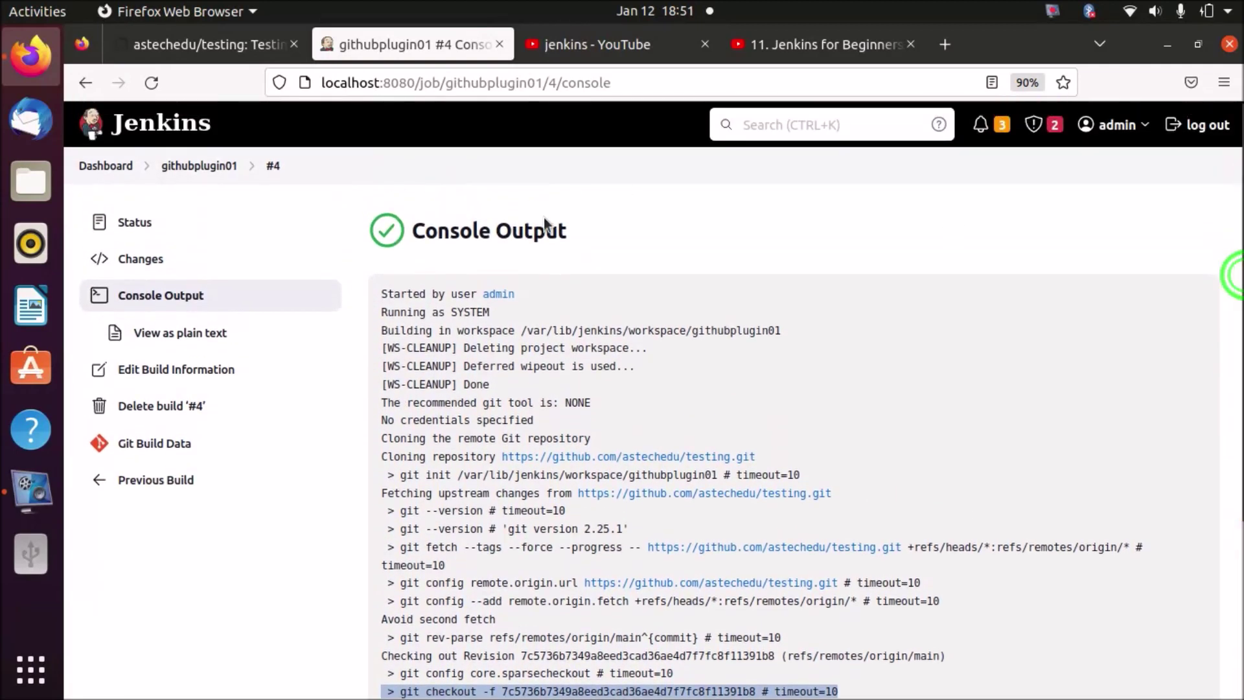
pyautogui.click(88, 86)
pyautogui.click(88, 86)
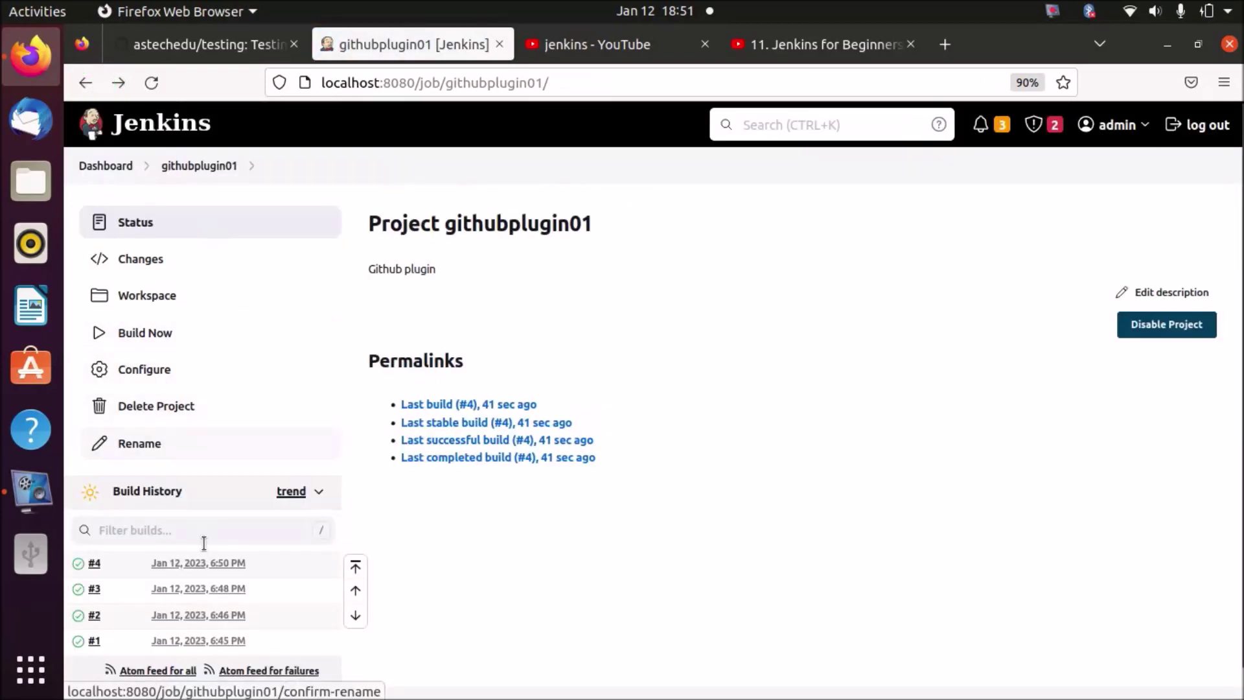